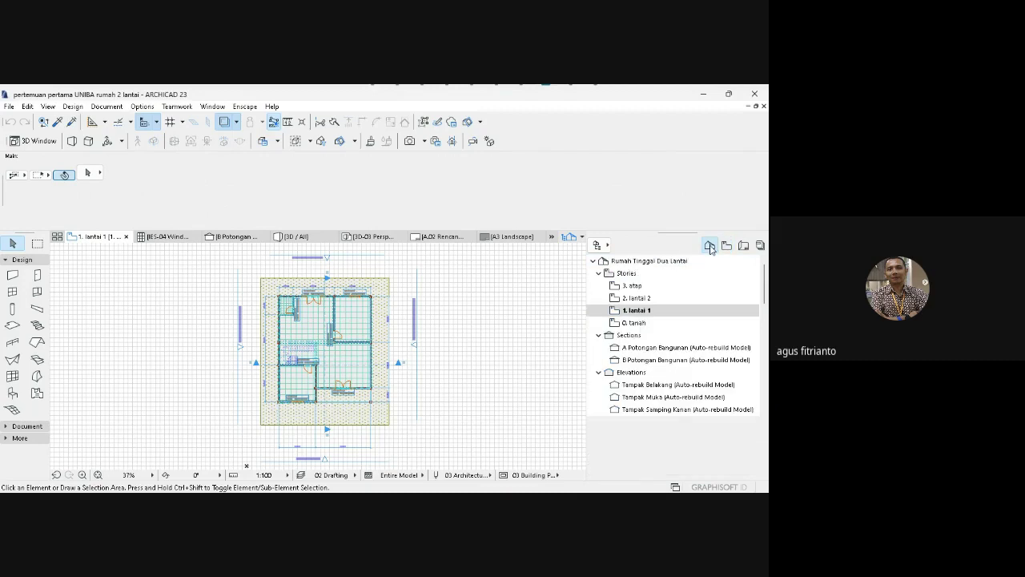
Look through the project map, view map and layout book, and open the layout A.05 Rencana Tampak Bangunan.
{"action": "left_click_drag", "start_coordinate": [765, 297], "coordinate": [765, 269]}
{"action": "left_click", "coordinate": [726, 247]}
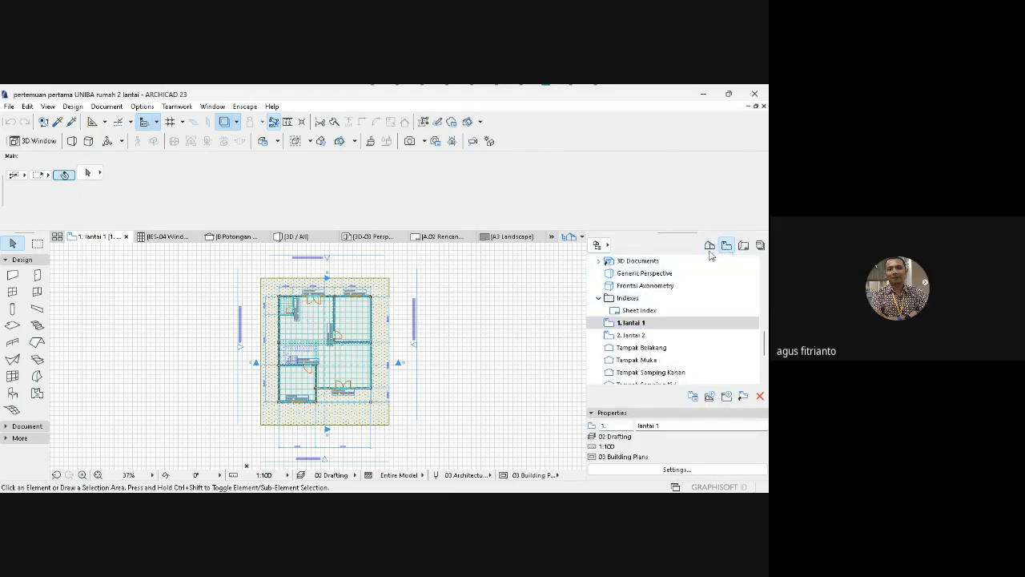
{"action": "left_click", "coordinate": [710, 246]}
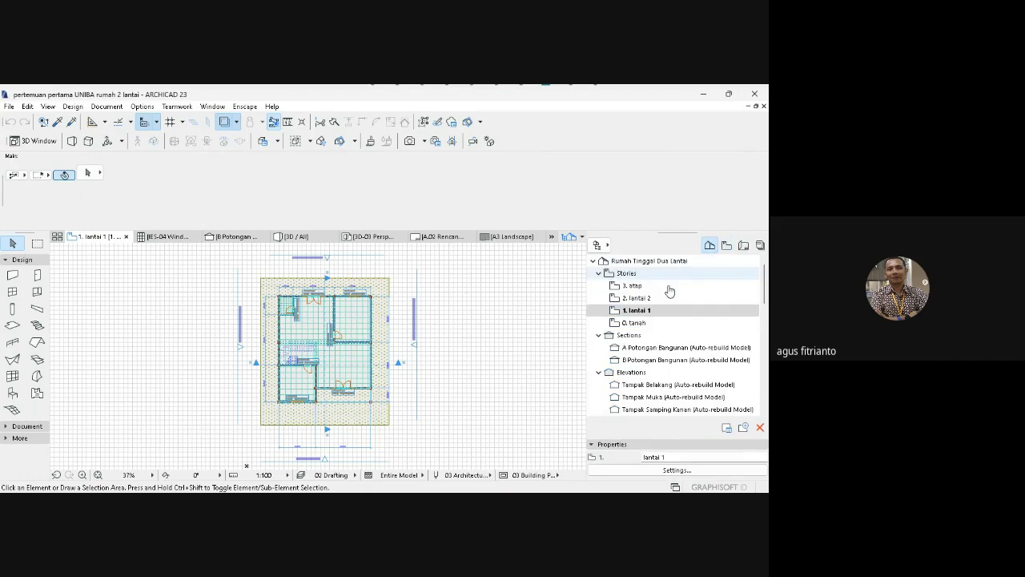
{"action": "left_click", "coordinate": [744, 246]}
{"action": "left_click", "coordinate": [705, 326]}
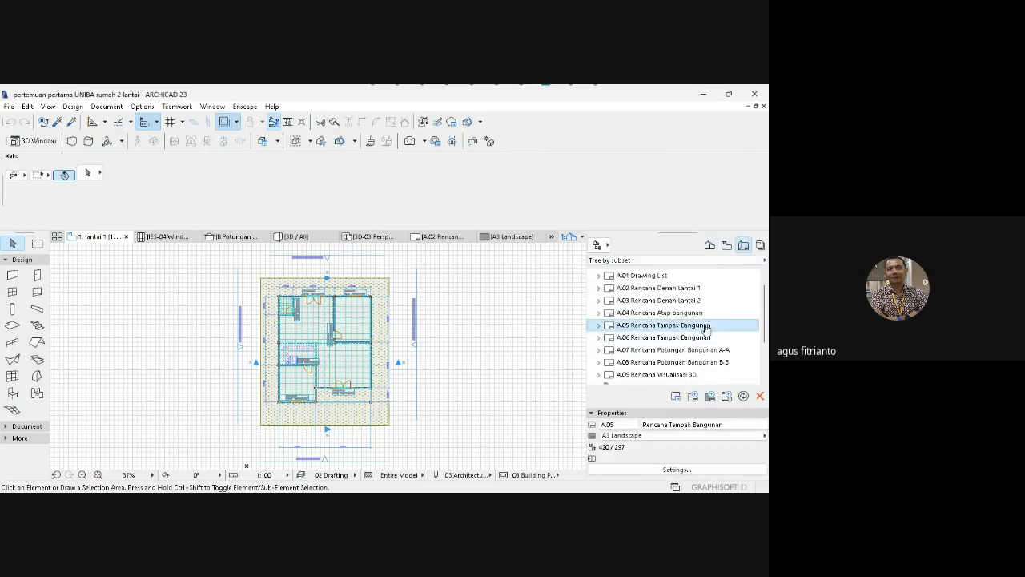
{"action": "double_click", "coordinate": [705, 326]}
View the saved floor plan view 2. lantai 2, followed by the saved view 1. lantai 1.
{"action": "left_click", "coordinate": [726, 246]}
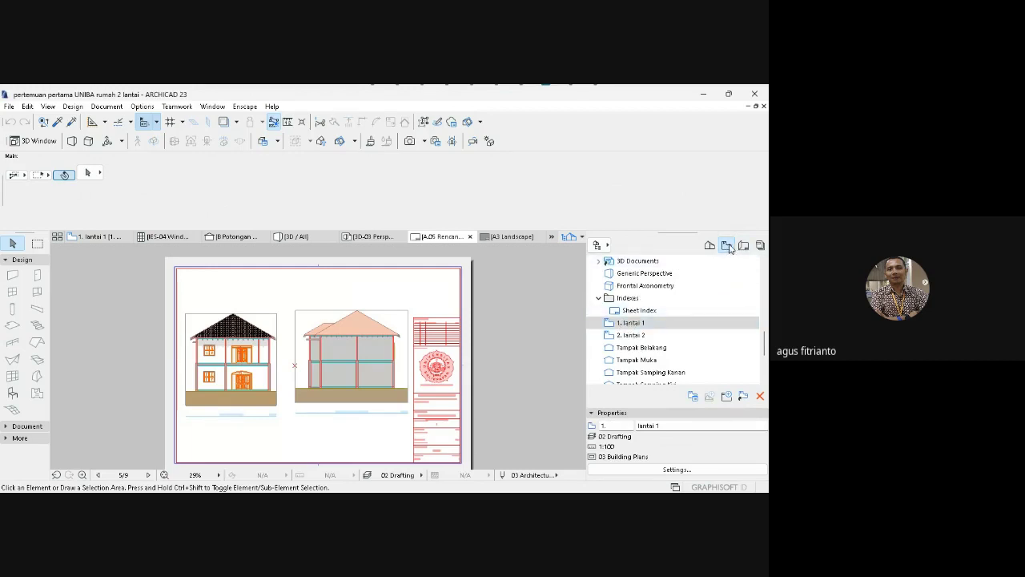
{"action": "double_click", "coordinate": [632, 336]}
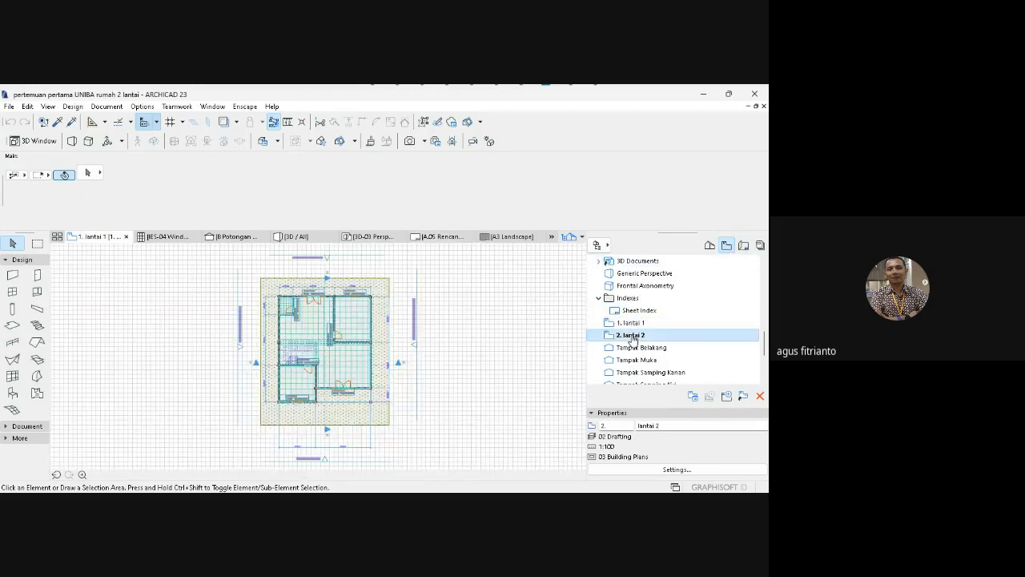
{"action": "left_click", "coordinate": [633, 328]}
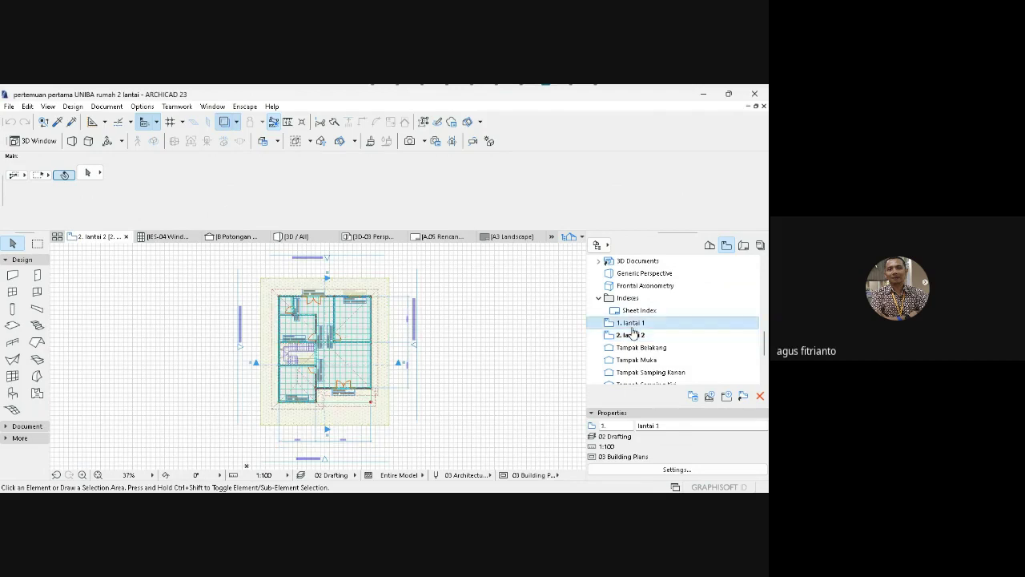
{"action": "double_click", "coordinate": [632, 323]}
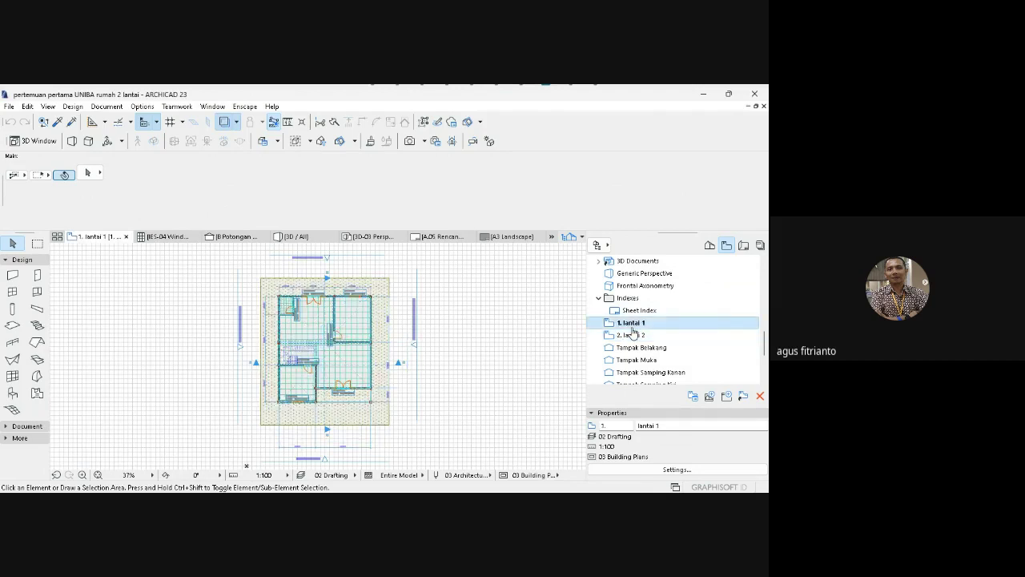
In the view settings of 1. lantai 1, switch the model view options to 02 Drafting and back to 03 Building Plans.
{"action": "left_click", "coordinate": [710, 245]}
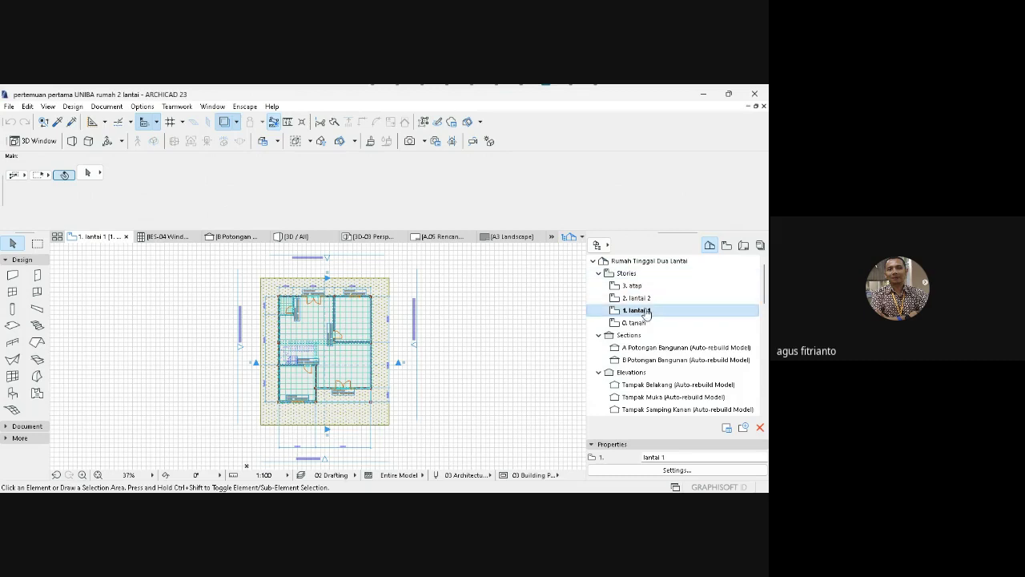
{"action": "left_click", "coordinate": [727, 245]}
{"action": "left_click", "coordinate": [633, 325]}
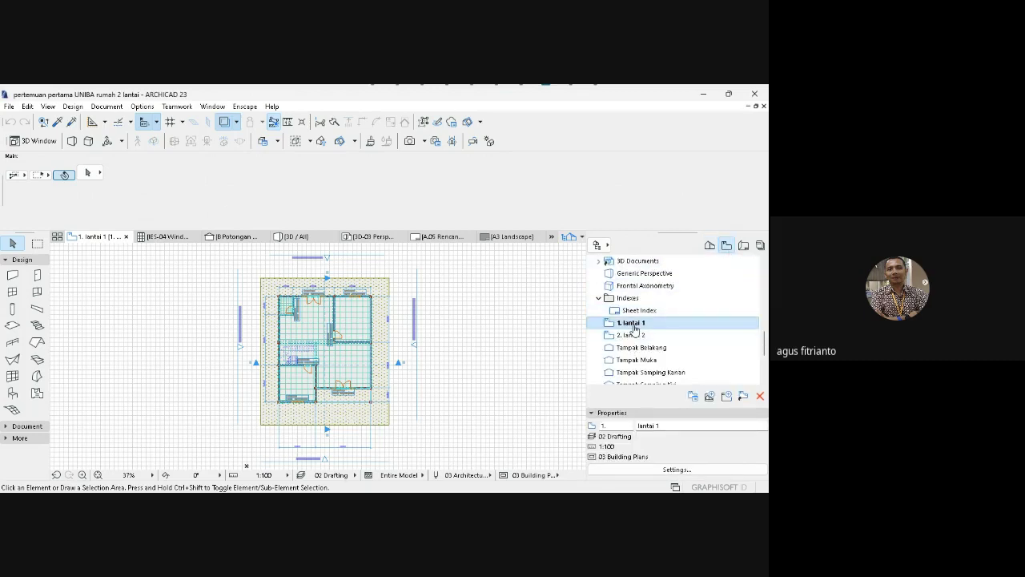
{"action": "double_click", "coordinate": [678, 319]}
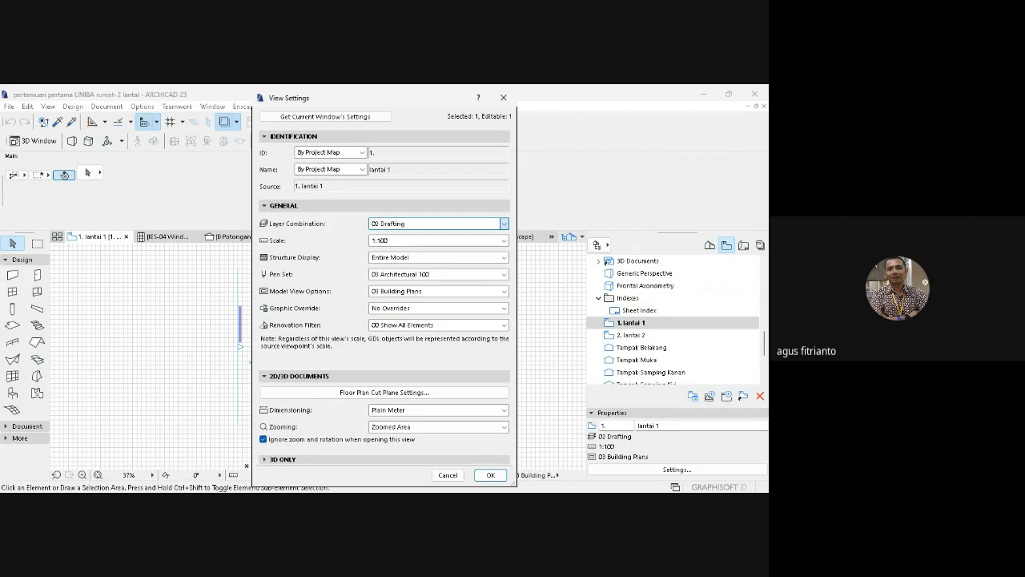
{"action": "left_click", "coordinate": [366, 297]}
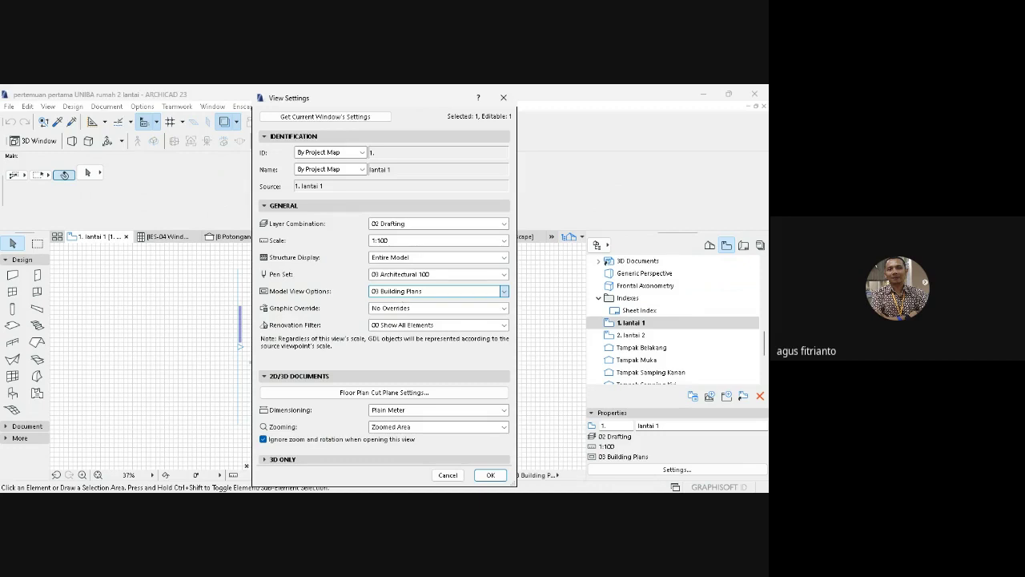
{"action": "scroll", "coordinate": [437, 291], "scroll_direction": "up", "scroll_amount": 1}
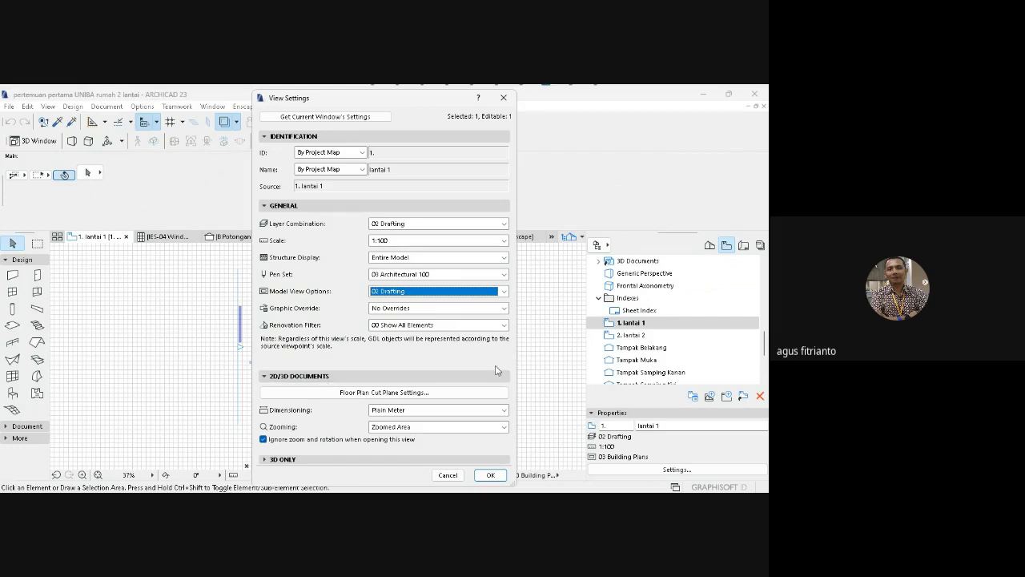
{"action": "left_click", "coordinate": [444, 292]}
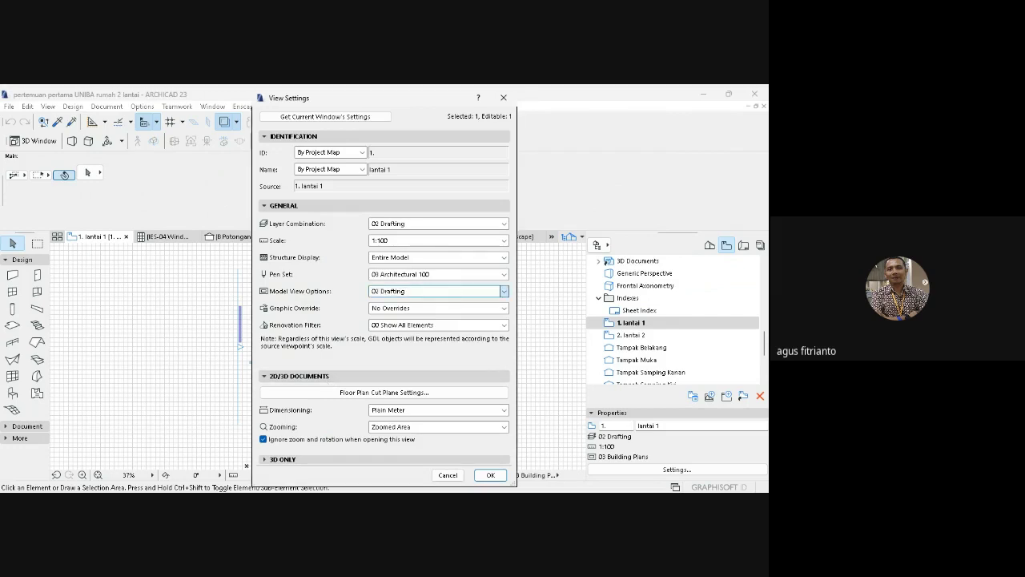
{"action": "key", "text": "Down"}
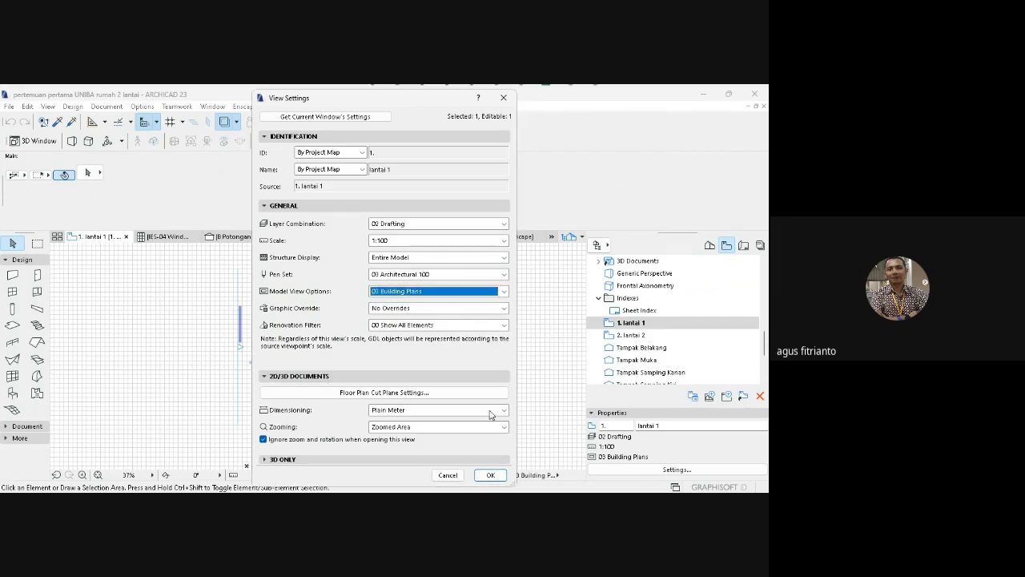
{"action": "left_click", "coordinate": [494, 475]}
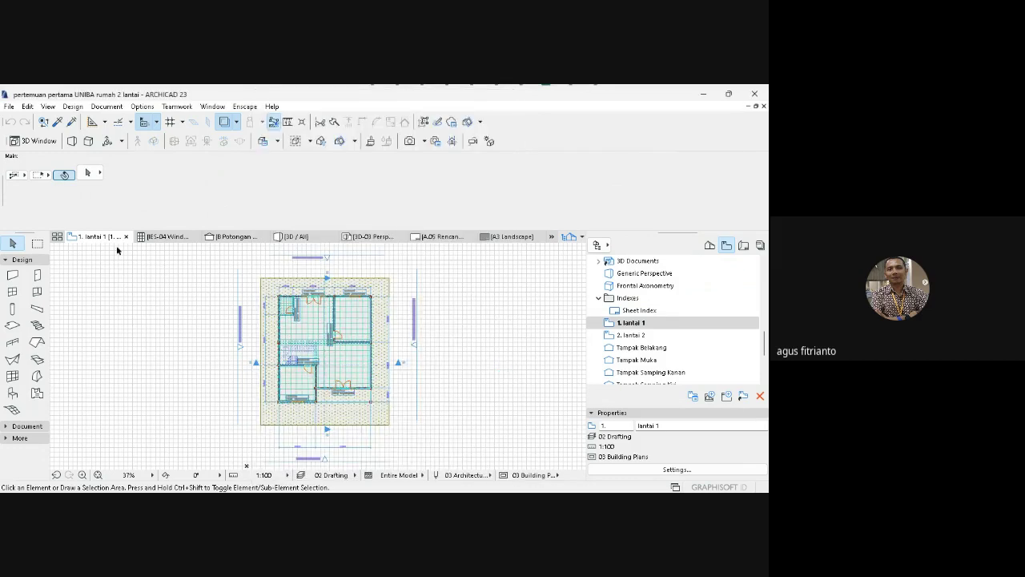
Open the story 1. lantai 1 from the project map and show all layers.
{"action": "left_click", "coordinate": [711, 246]}
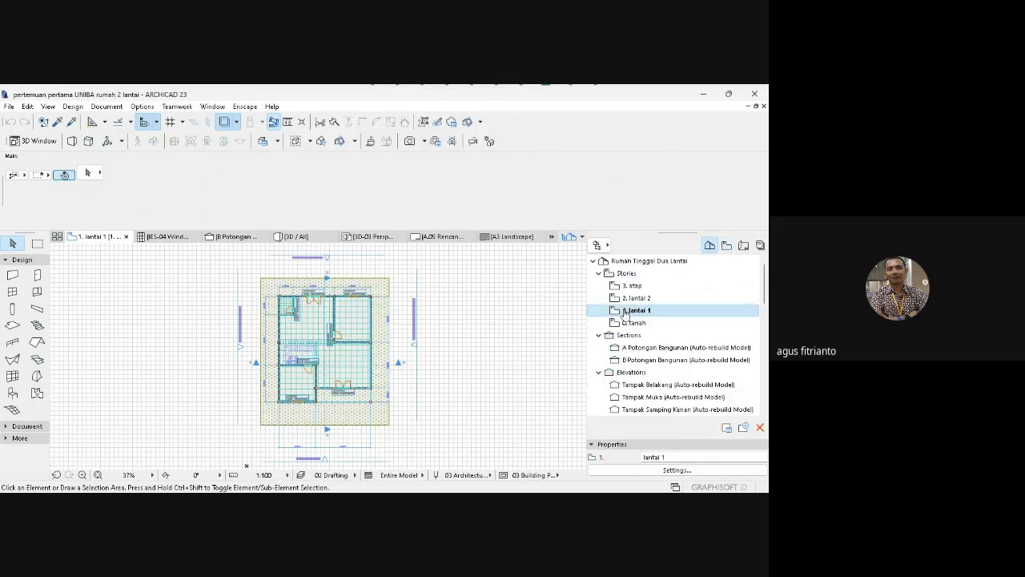
{"action": "double_click", "coordinate": [632, 316]}
{"action": "left_click", "coordinate": [109, 106]}
{"action": "mouse_move", "coordinate": [112, 137]}
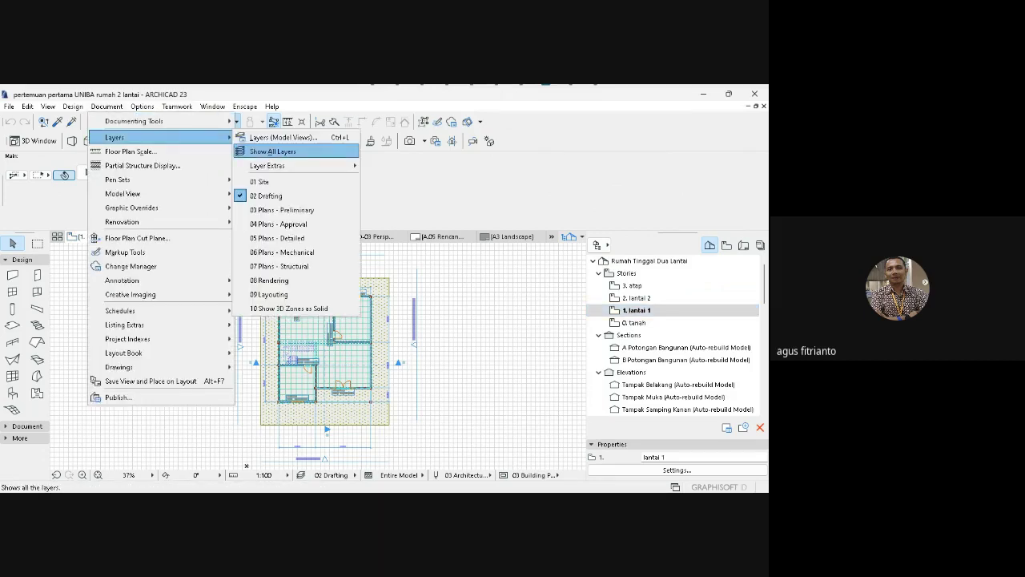
{"action": "left_click", "coordinate": [294, 151]}
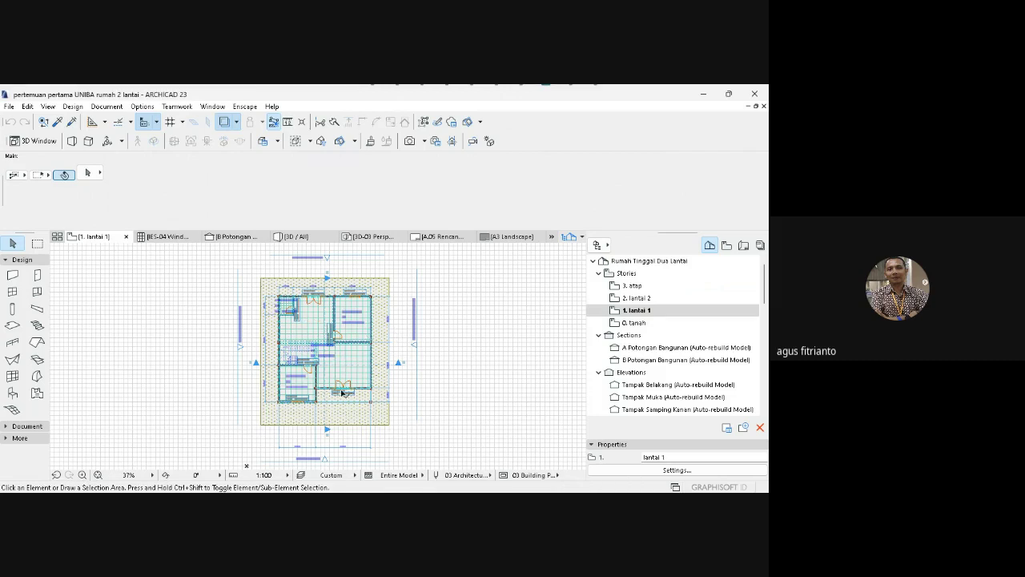
Create a layout named Rencana Kusen Pintu Jendela after A.09, using the A3 Landscape master layout.
{"action": "left_click", "coordinate": [744, 247]}
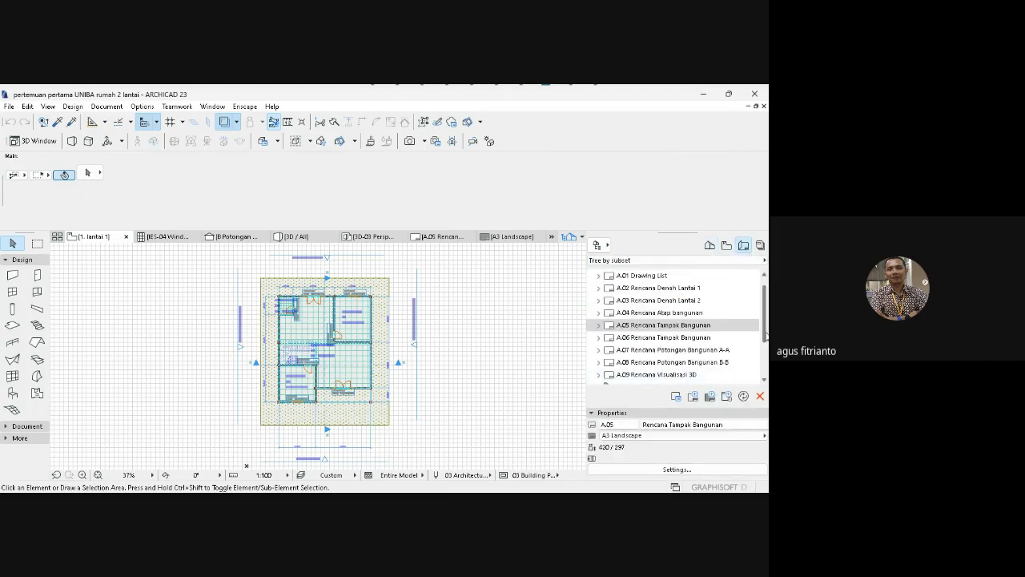
{"action": "scroll", "coordinate": [765, 334], "scroll_direction": "down", "scroll_amount": 3}
{"action": "left_click", "coordinate": [680, 313]}
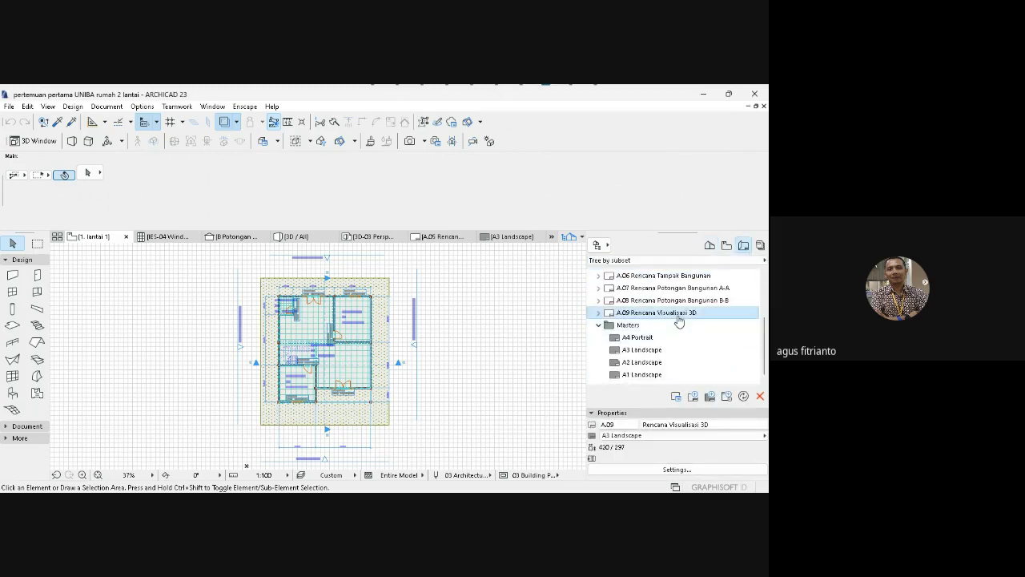
{"action": "left_click", "coordinate": [694, 397]}
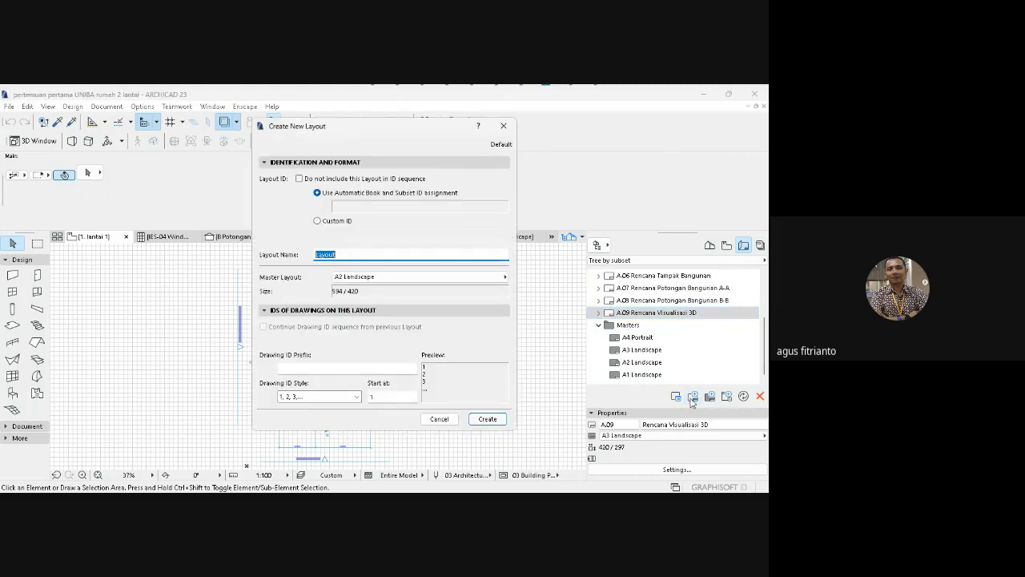
{"action": "left_click", "coordinate": [449, 277]}
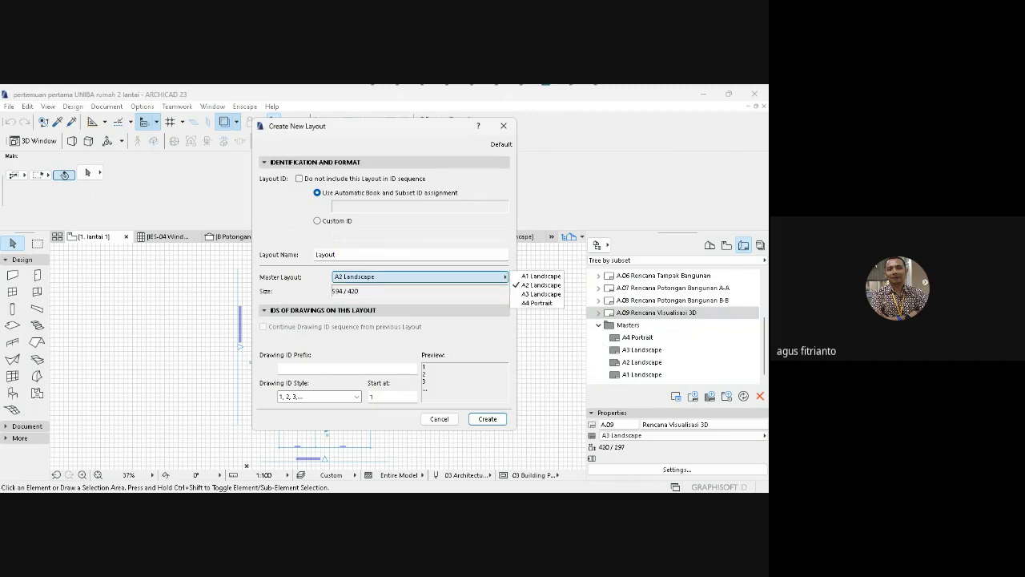
{"action": "left_click", "coordinate": [540, 294]}
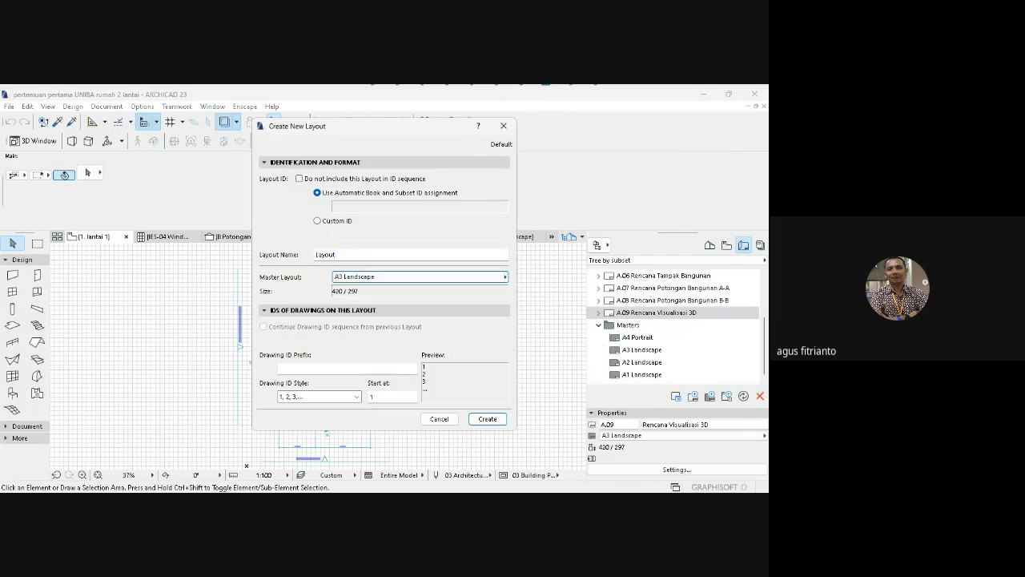
{"action": "double_click", "coordinate": [326, 254]}
{"action": "type", "text": "Rencana Kusen Pintu Jendela"}
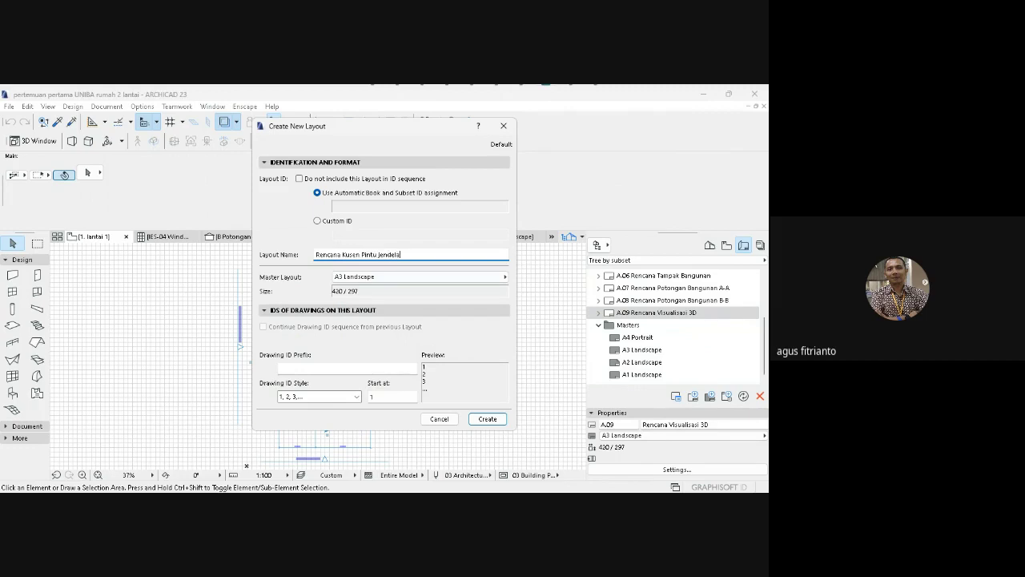
{"action": "key", "text": "Return"}
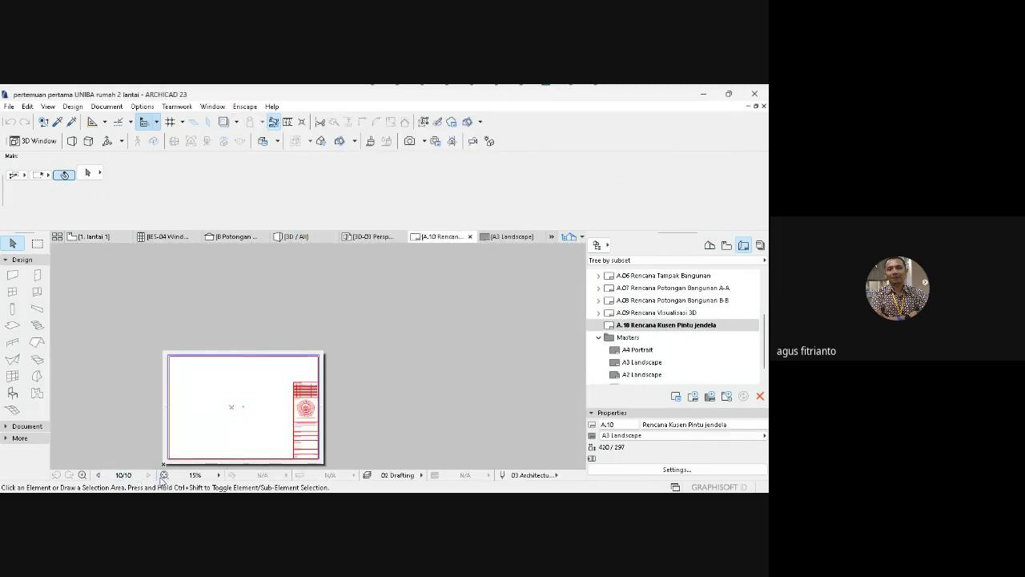
{"action": "left_click", "coordinate": [163, 475]}
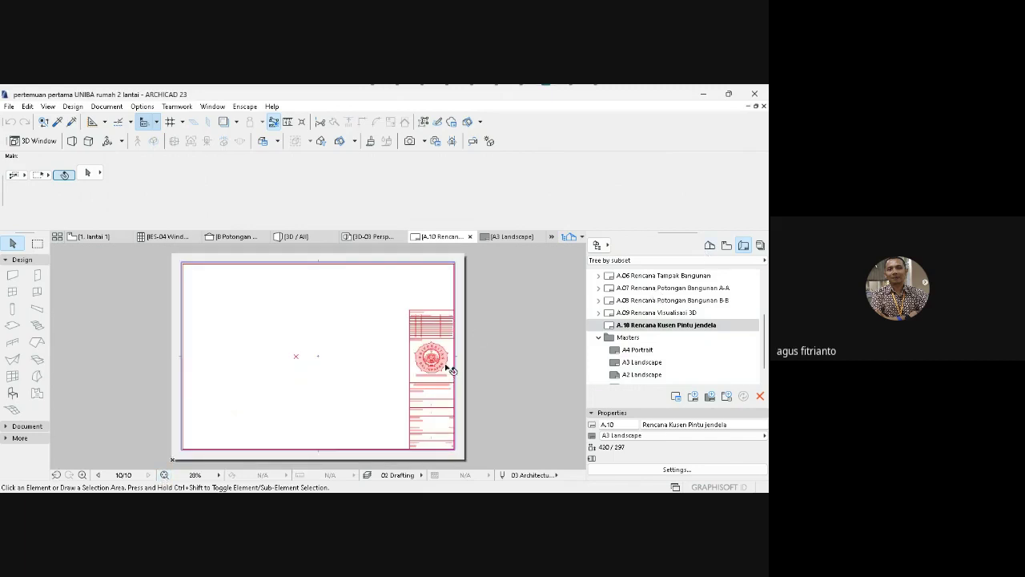
Open the IES-03 Door Schedule from the project map and view its door columns.
{"action": "left_click", "coordinate": [710, 246]}
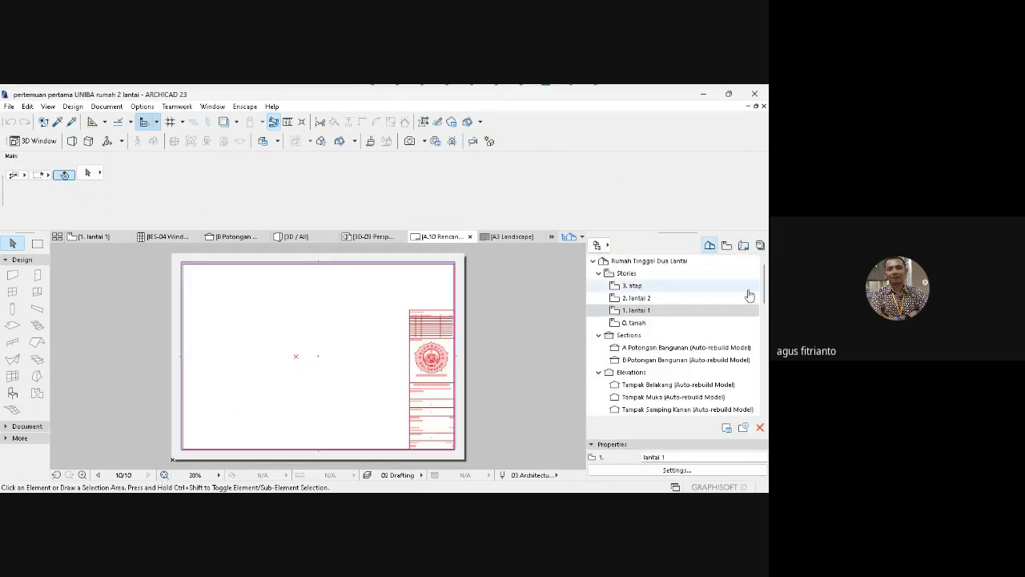
{"action": "left_click_drag", "start_coordinate": [764, 304], "coordinate": [762, 383]}
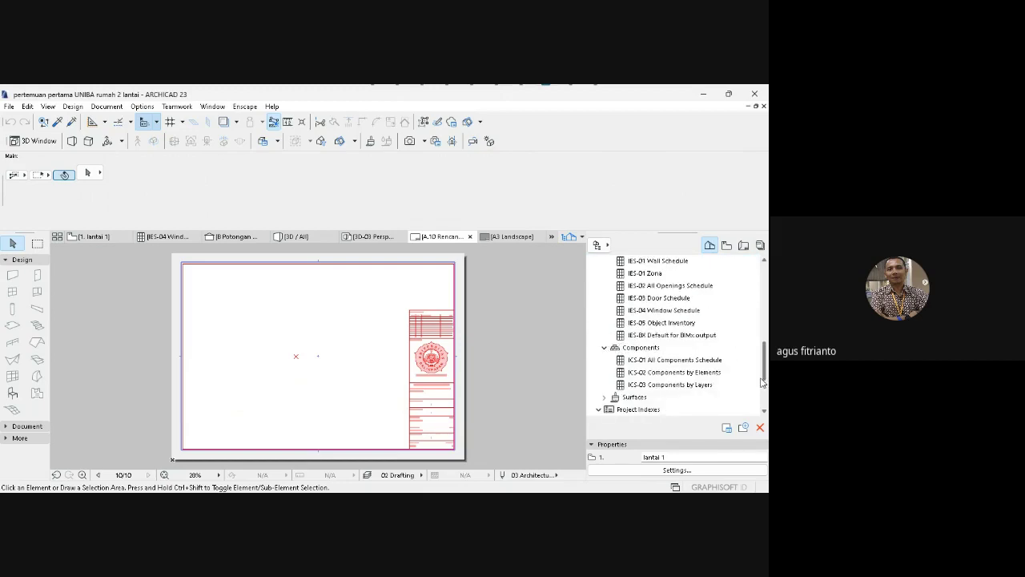
{"action": "double_click", "coordinate": [656, 300]}
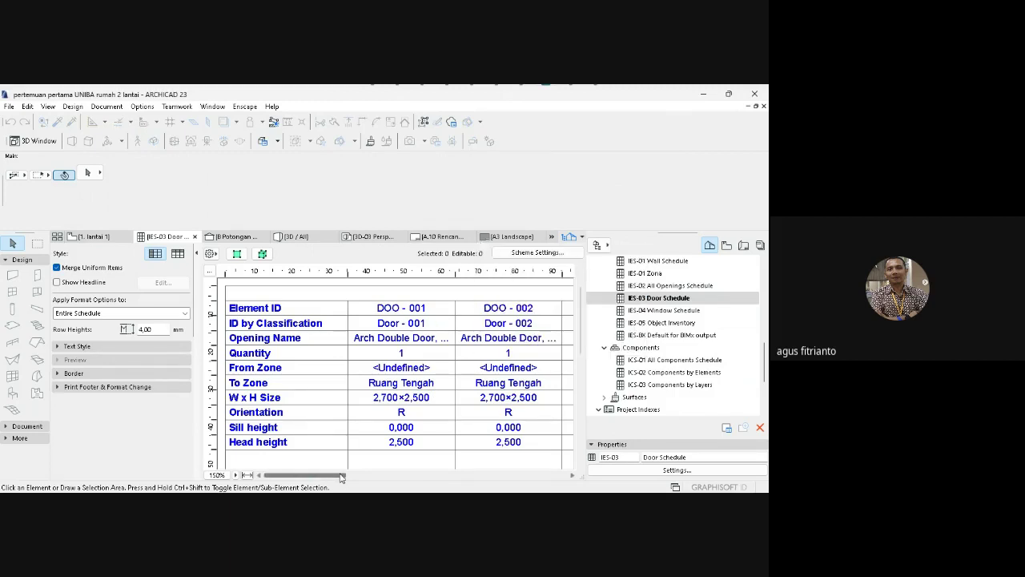
{"action": "left_click_drag", "start_coordinate": [341, 476], "coordinate": [203, 482]}
Open the scheme settings of the IES-03 Door Schedule and look through the Window/Door fields available to add.
{"action": "left_click", "coordinate": [537, 252]}
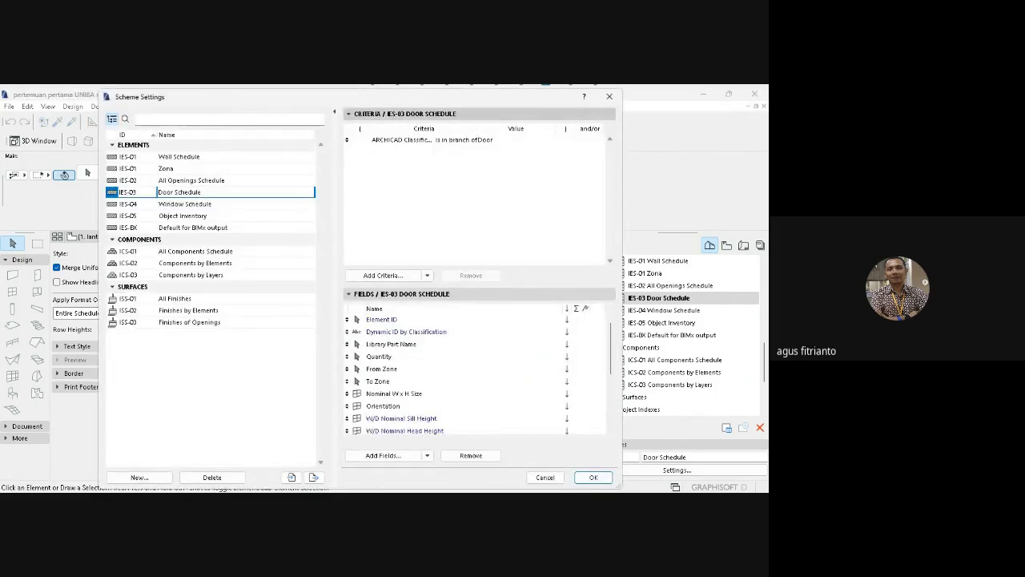
{"action": "left_click", "coordinate": [383, 455]}
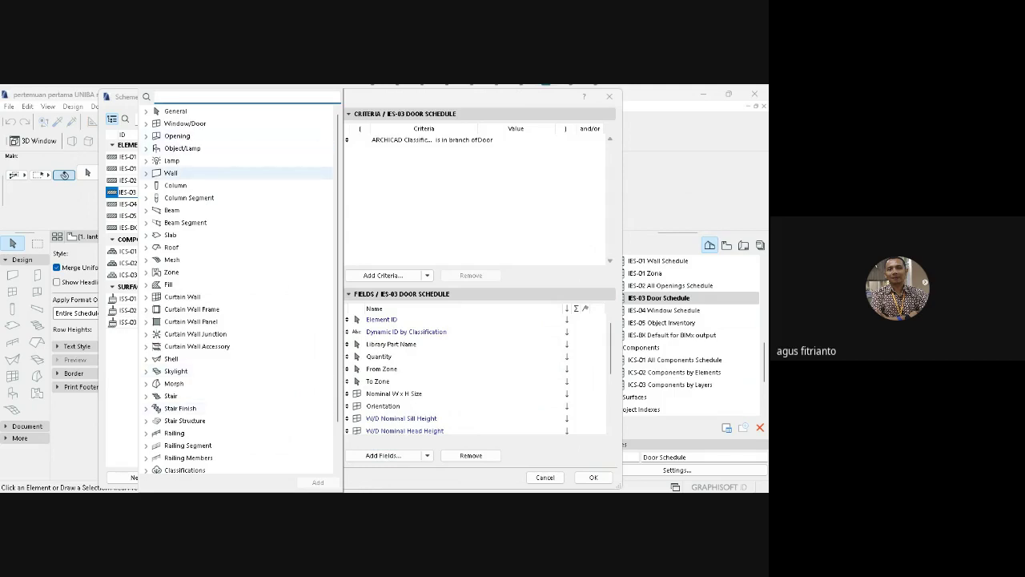
{"action": "left_click", "coordinate": [184, 124]}
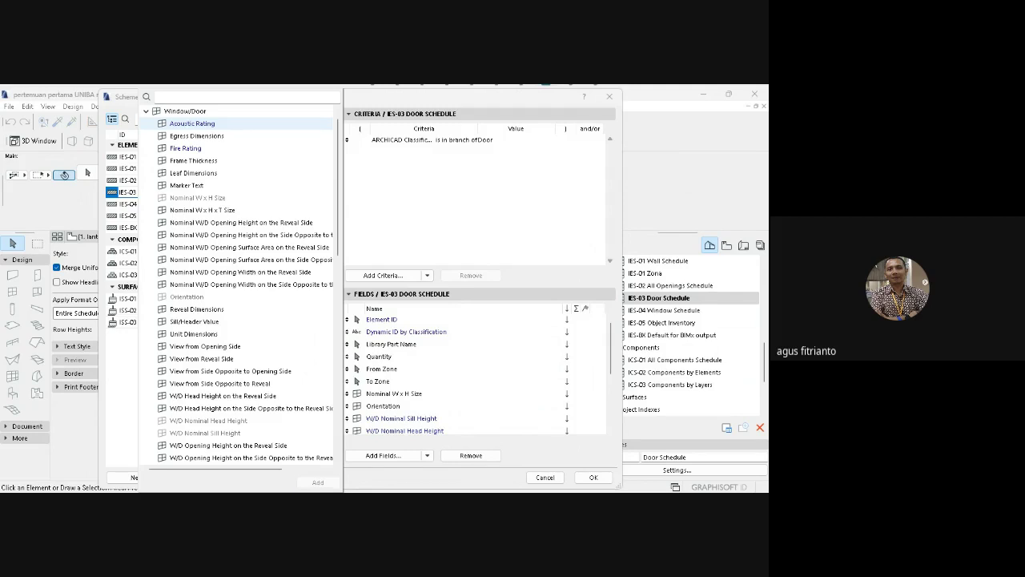
{"action": "left_click", "coordinate": [185, 111]}
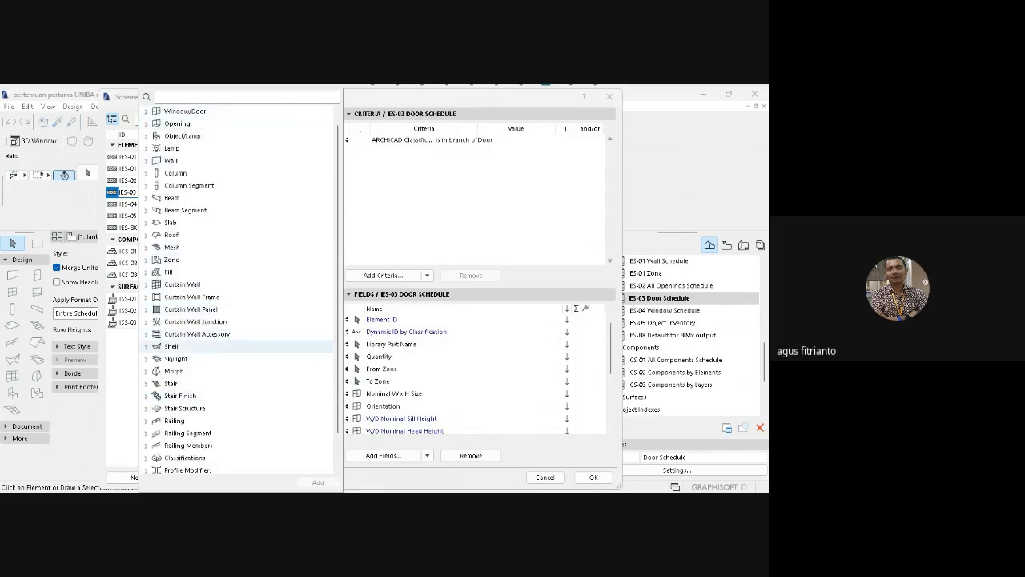
{"action": "scroll", "coordinate": [240, 346], "scroll_direction": "down", "scroll_amount": 3}
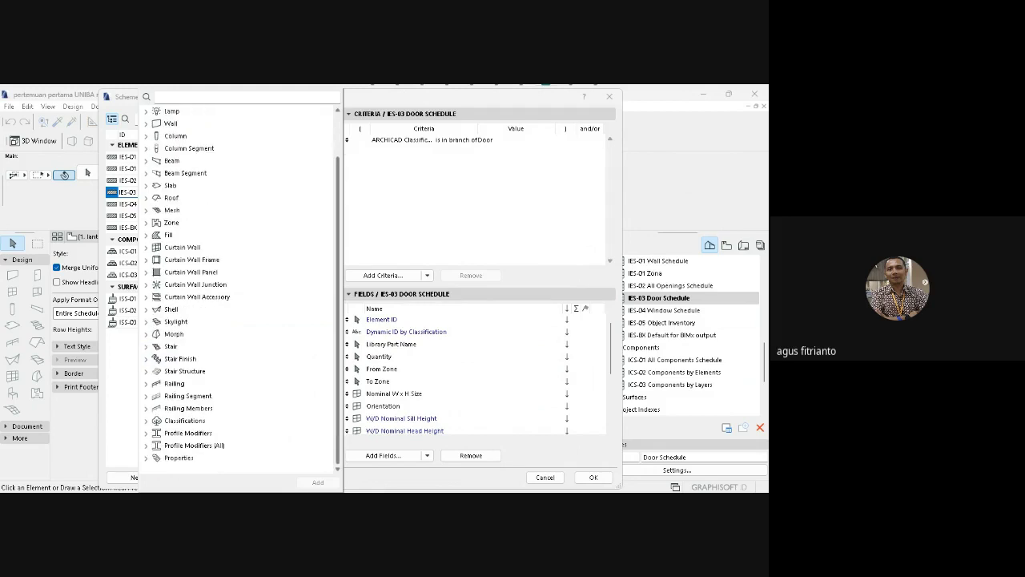
{"action": "scroll", "coordinate": [240, 320], "scroll_direction": "up", "scroll_amount": 3}
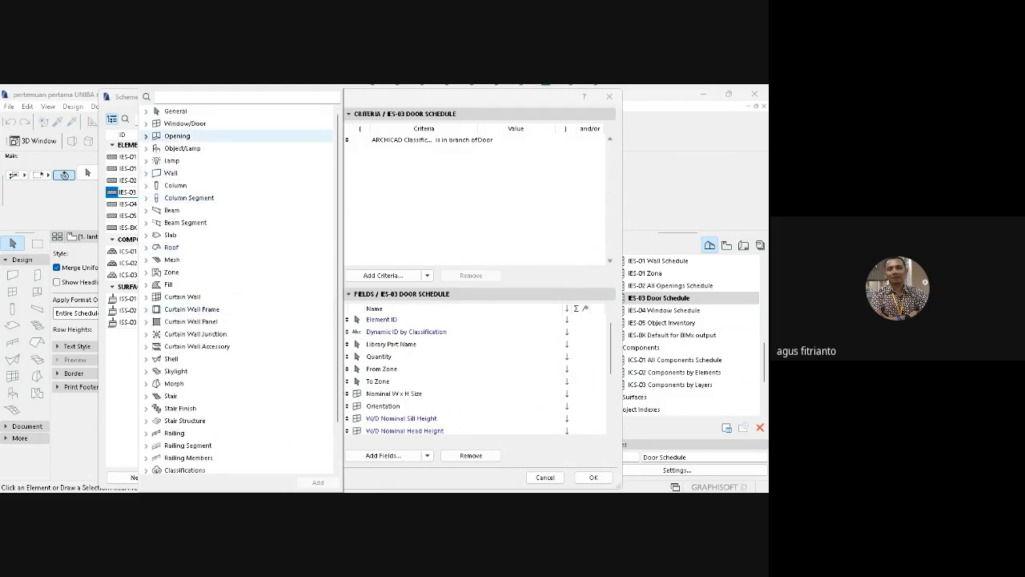
{"action": "left_click", "coordinate": [147, 148]}
{"action": "left_click", "coordinate": [147, 123]}
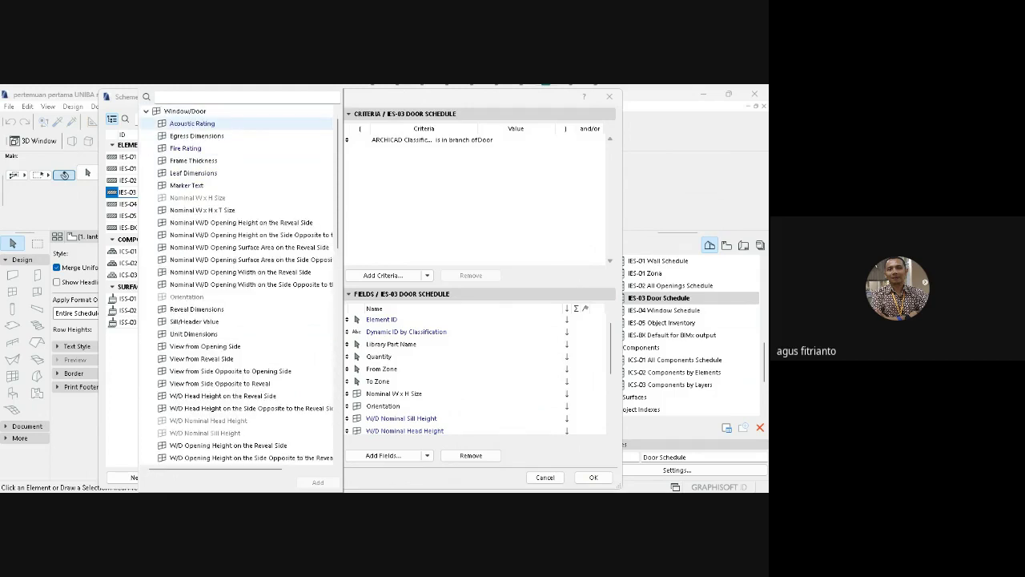
{"action": "scroll", "coordinate": [240, 321], "scroll_direction": "down", "scroll_amount": 3}
{"action": "scroll", "coordinate": [241, 320], "scroll_direction": "down", "scroll_amount": 3}
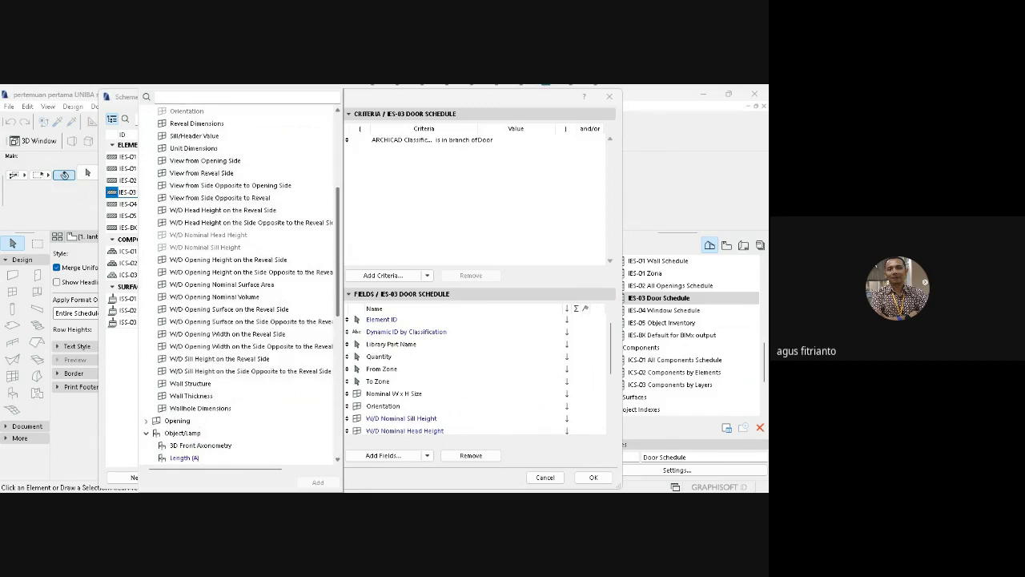
{"action": "scroll", "coordinate": [241, 284], "scroll_direction": "up", "scroll_amount": 2}
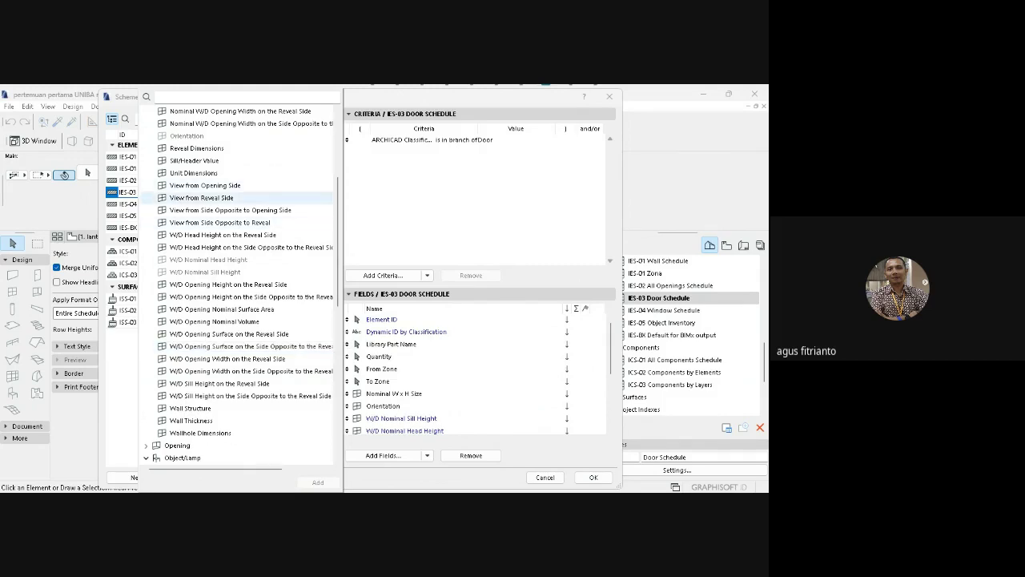
Add the View from Opening Side and View from Reveal Side fields to the door schedule and fit the schedule to the window width.
{"action": "left_click", "coordinate": [205, 185]}
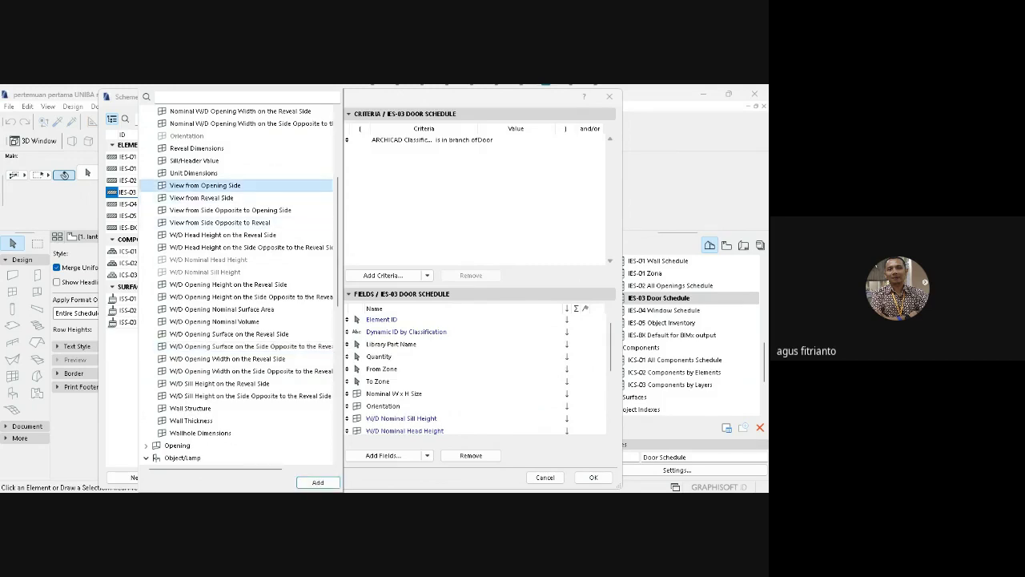
{"action": "left_click", "coordinate": [318, 482]}
{"action": "left_click", "coordinate": [201, 197]}
{"action": "left_click", "coordinate": [318, 482]}
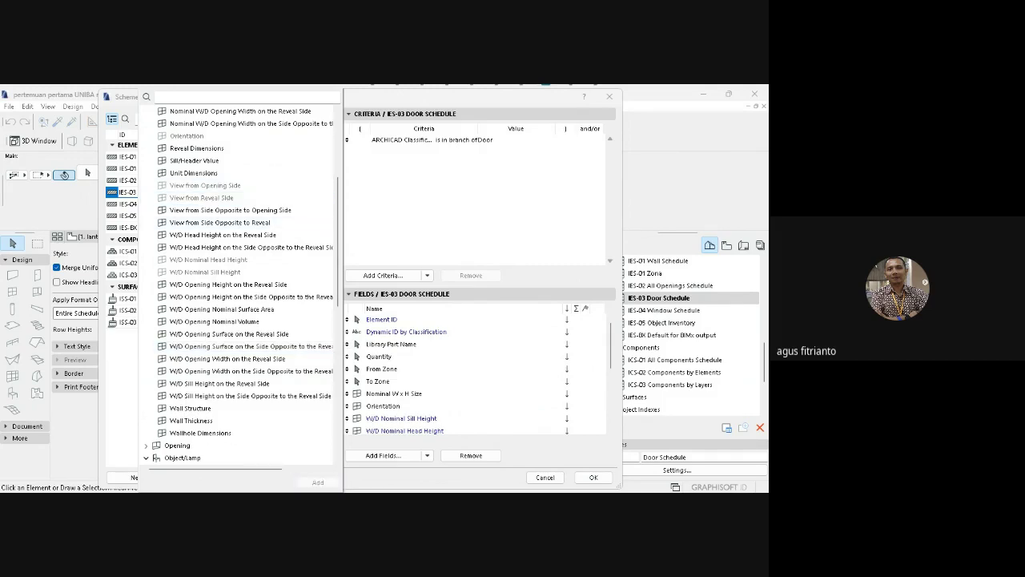
{"action": "key", "text": "Escape"}
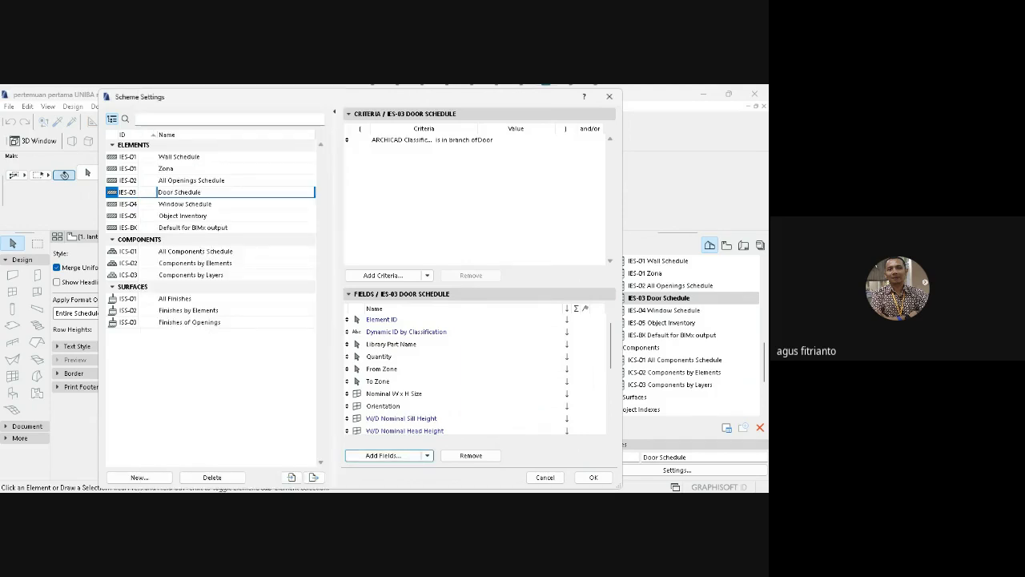
{"action": "left_click", "coordinate": [596, 479]}
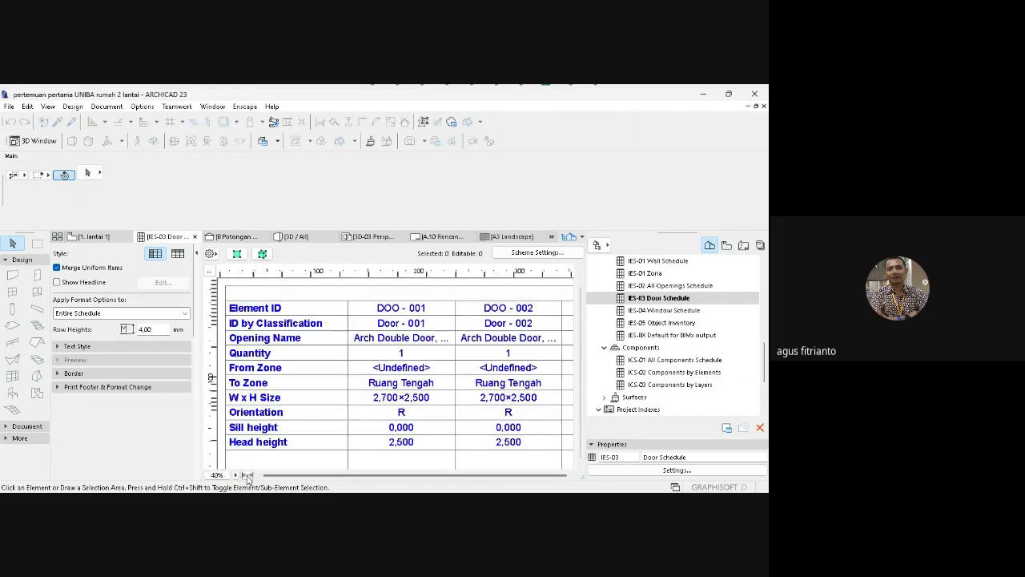
{"action": "left_click", "coordinate": [246, 475]}
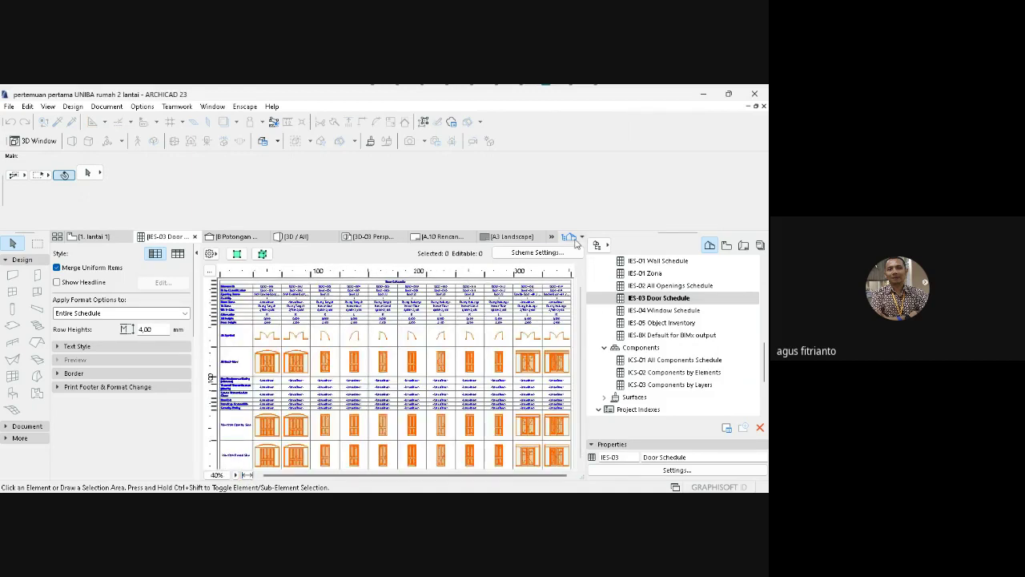
Remove all door schedule fields listed after 3D Back View, from Fire Resistance Rating through View from Reveal Side.
{"action": "left_click", "coordinate": [538, 252]}
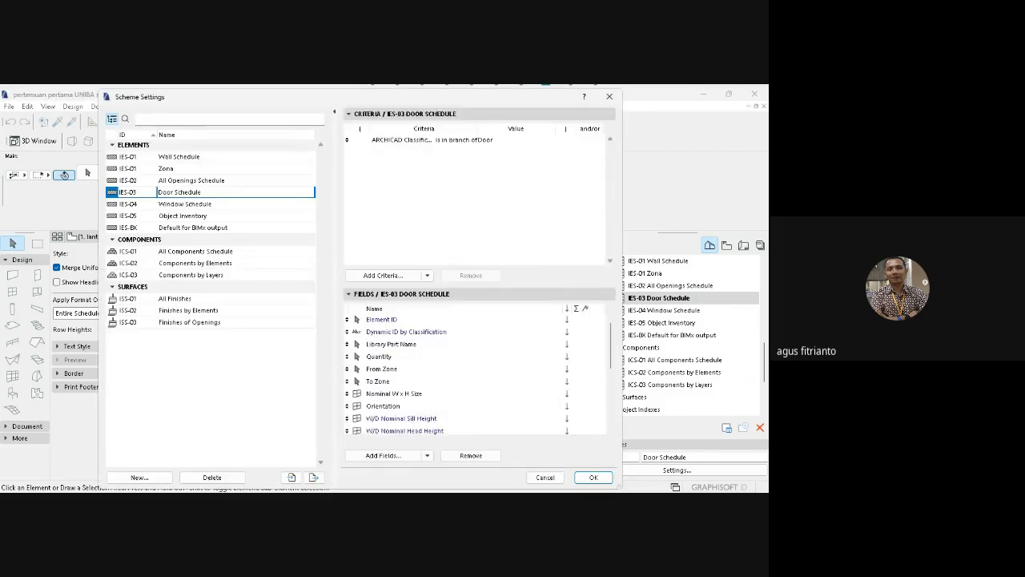
{"action": "scroll", "coordinate": [477, 369], "scroll_direction": "down", "scroll_amount": 3}
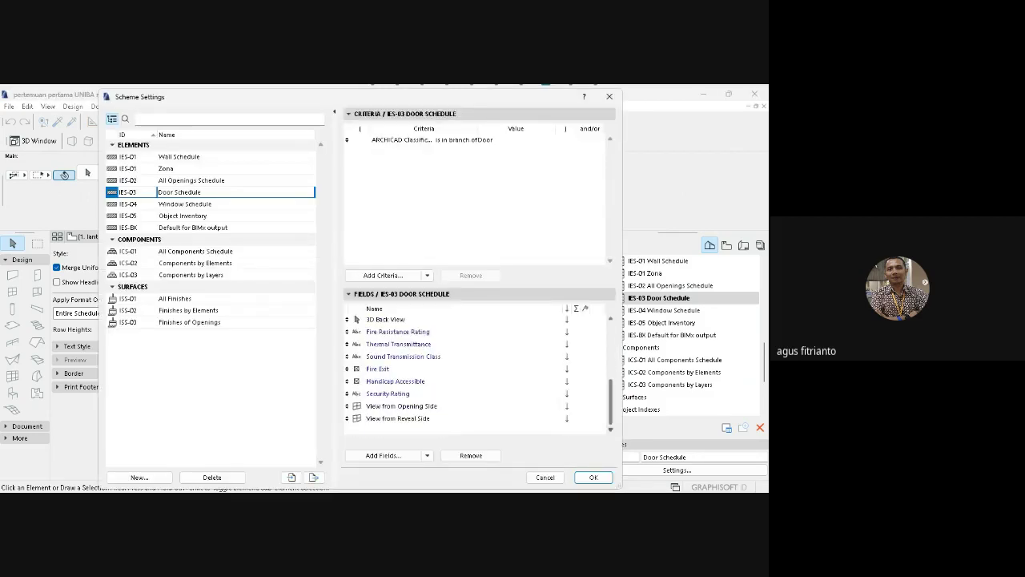
{"action": "left_click", "coordinate": [400, 405]}
{"action": "left_click", "coordinate": [471, 455]}
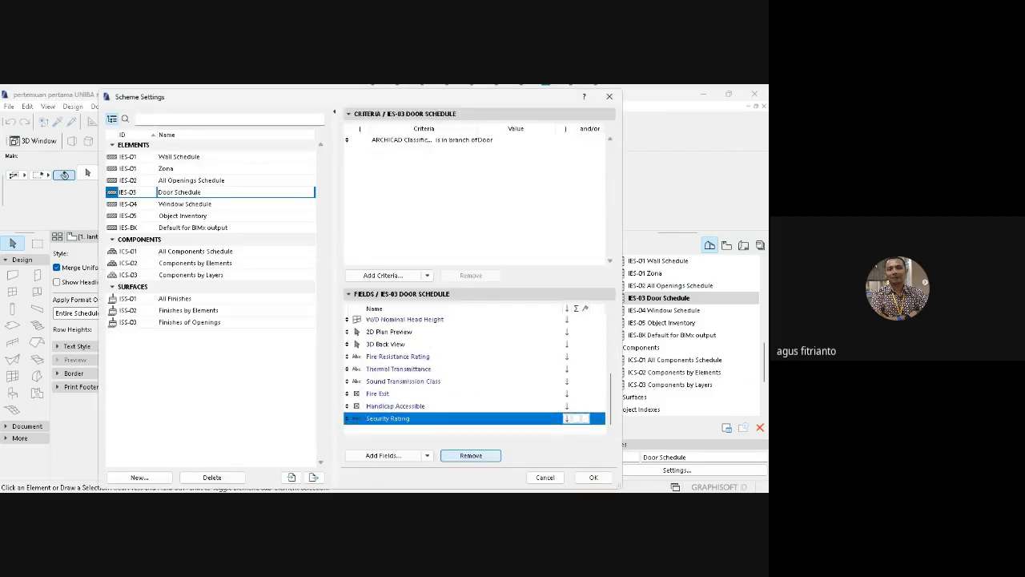
{"action": "left_click", "coordinate": [471, 455]}
{"action": "left_click", "coordinate": [471, 455]}
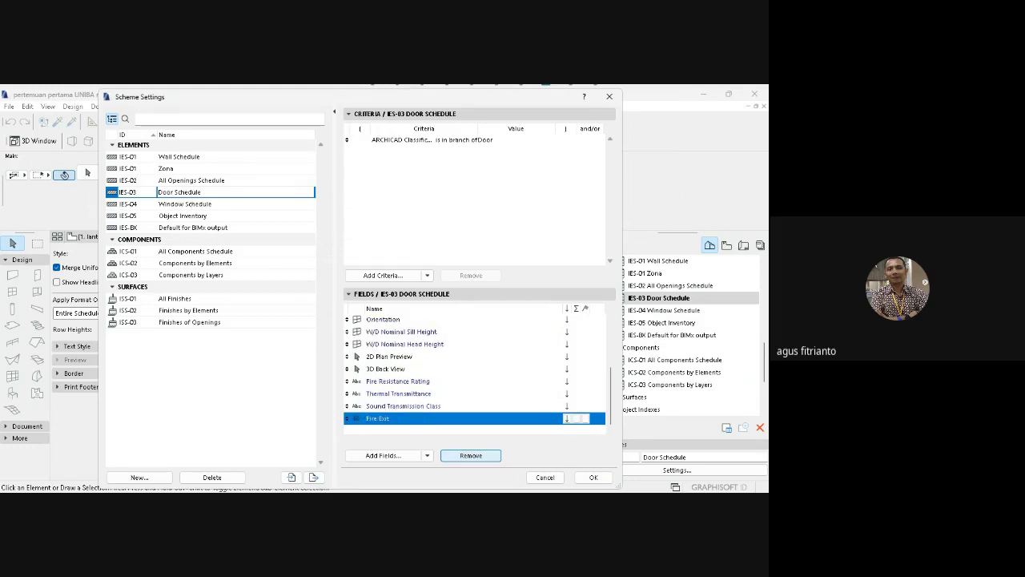
{"action": "left_click", "coordinate": [471, 455]}
{"action": "left_click", "coordinate": [471, 455]}
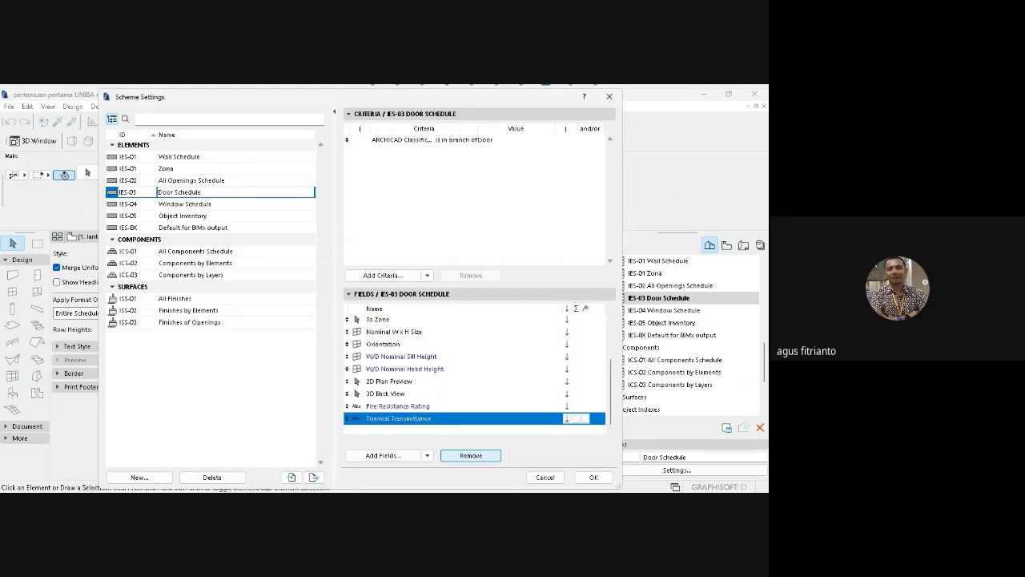
{"action": "left_click", "coordinate": [471, 455]}
{"action": "left_click", "coordinate": [471, 455]}
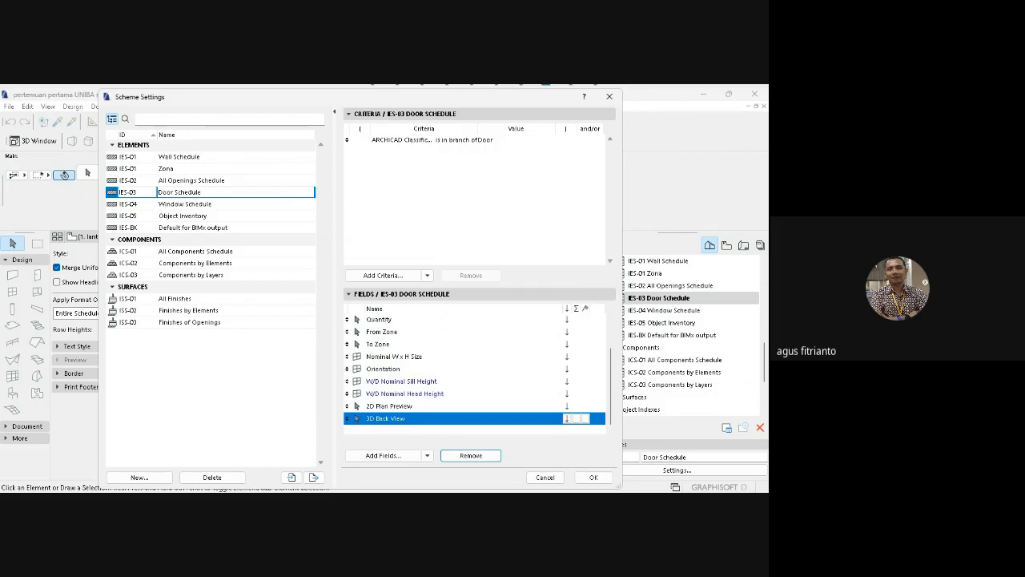
{"action": "left_click", "coordinate": [384, 418]}
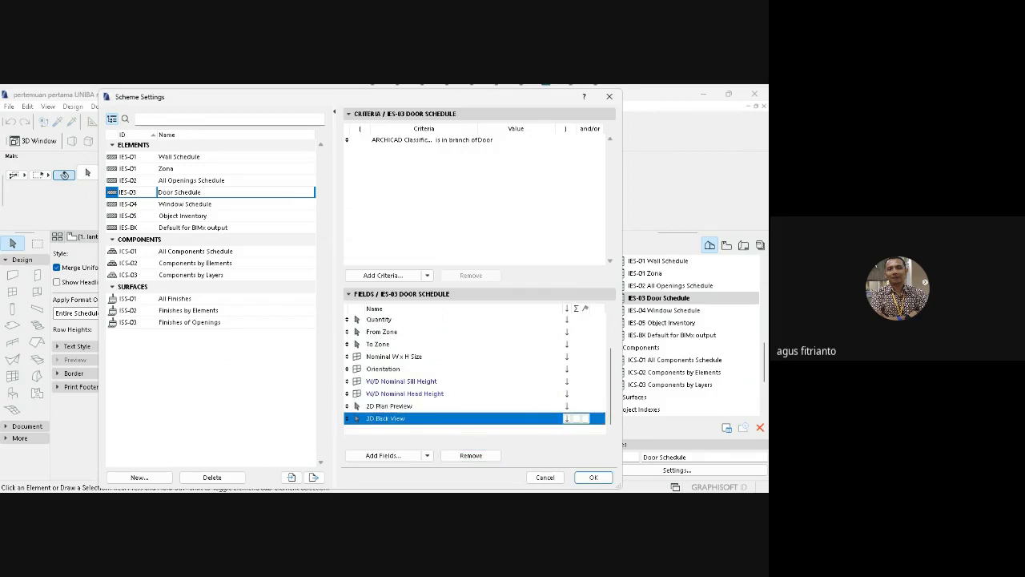
{"action": "left_click", "coordinate": [594, 477]}
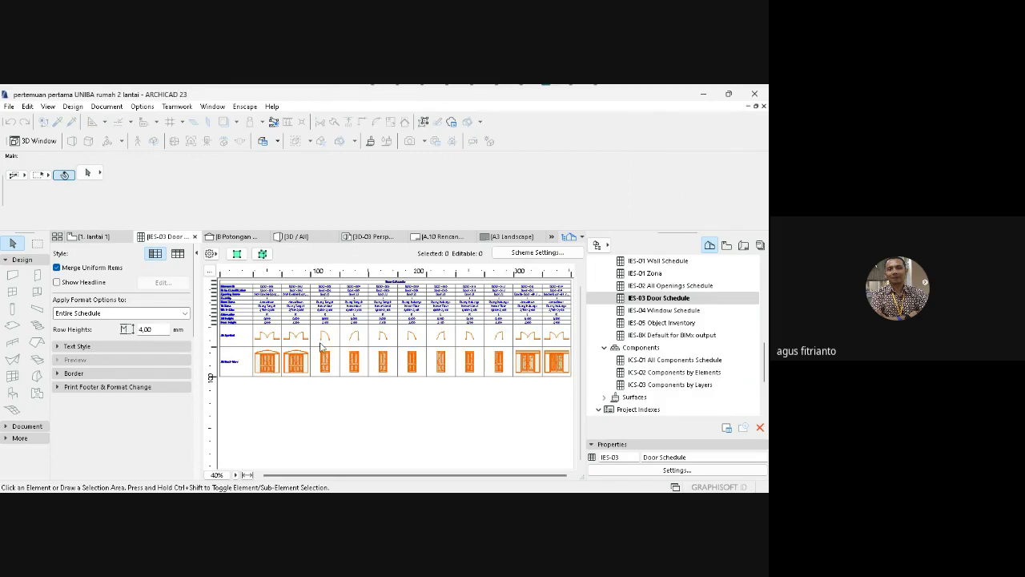
Save the Door Schedule as a view placed on layout A.10 Rencana Kusen Pintu Jendela and move it inside the frame's upper left.
{"action": "left_click", "coordinate": [660, 299]}
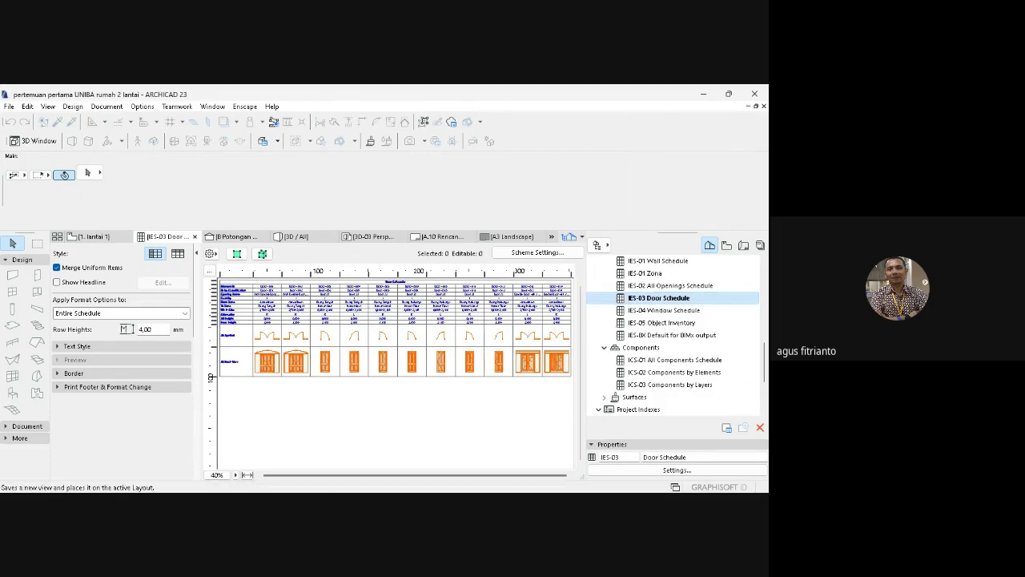
{"action": "left_click", "coordinate": [727, 427]}
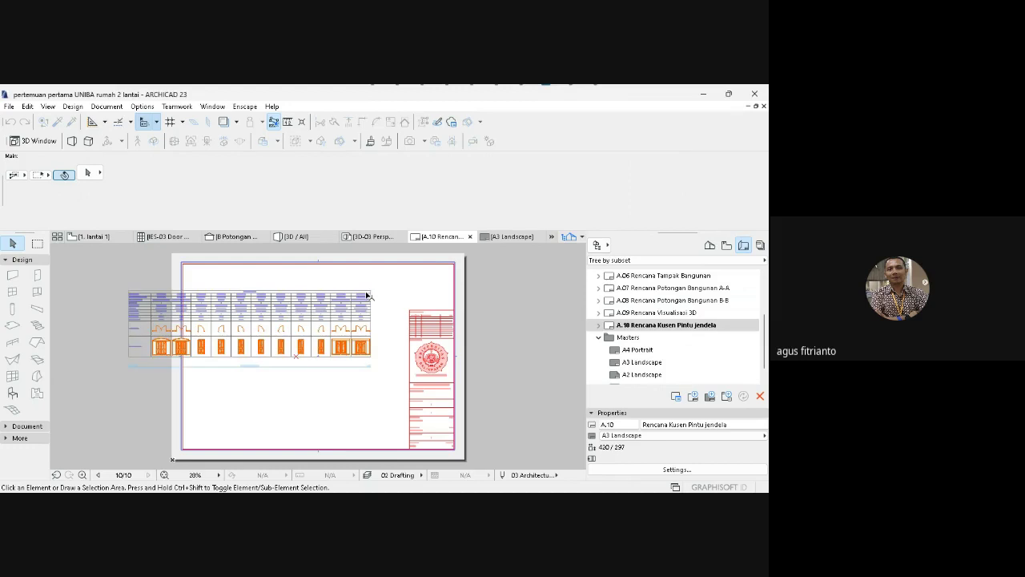
{"action": "left_click", "coordinate": [299, 296]}
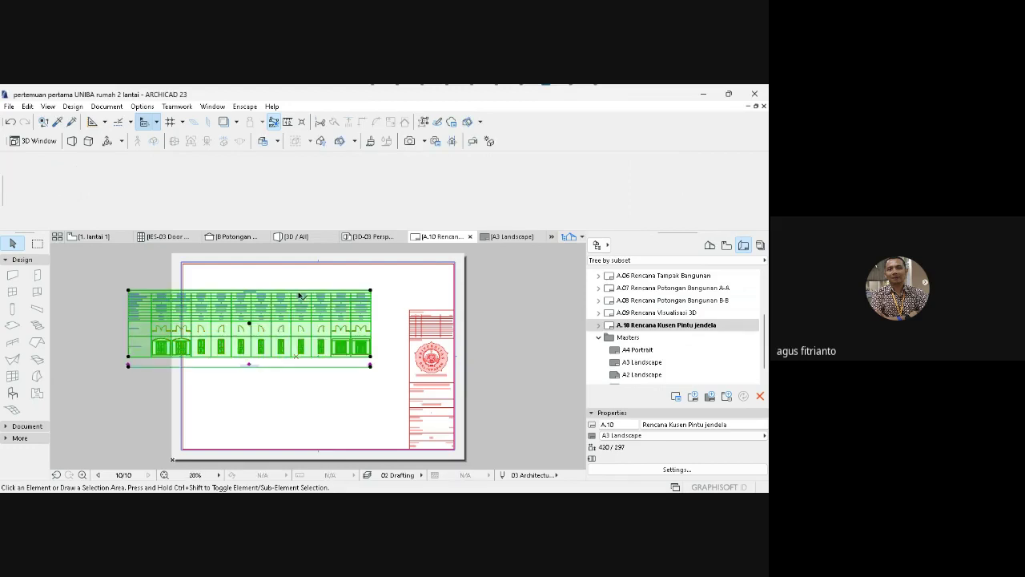
{"action": "key", "text": "ctrl+d"}
{"action": "left_click", "coordinate": [399, 287]}
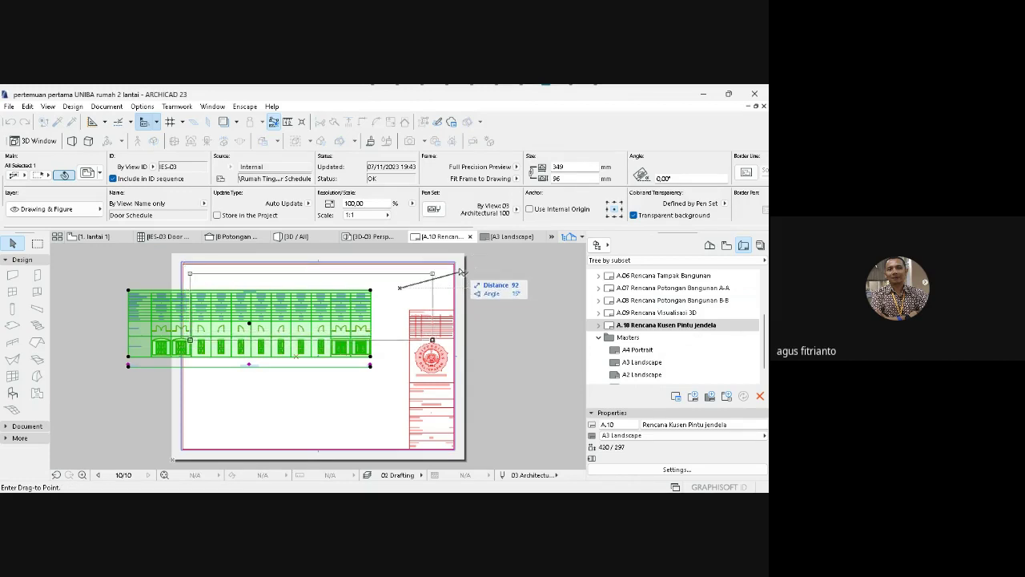
{"action": "left_click", "coordinate": [459, 275]}
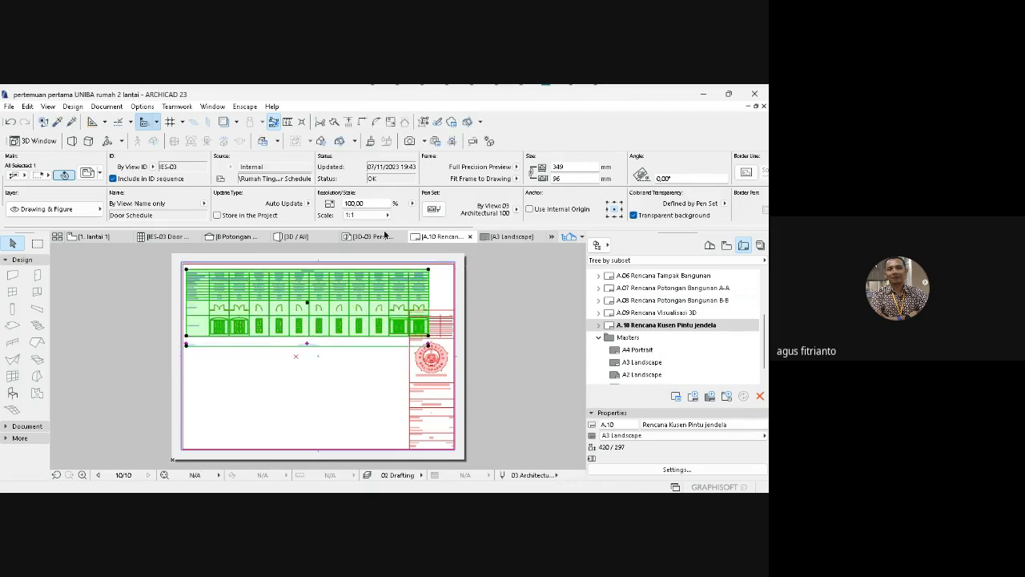
Set the placed door schedule's drawing scale to a custom 1:0,8.
{"action": "left_click", "coordinate": [388, 215]}
{"action": "left_click", "coordinate": [412, 212]}
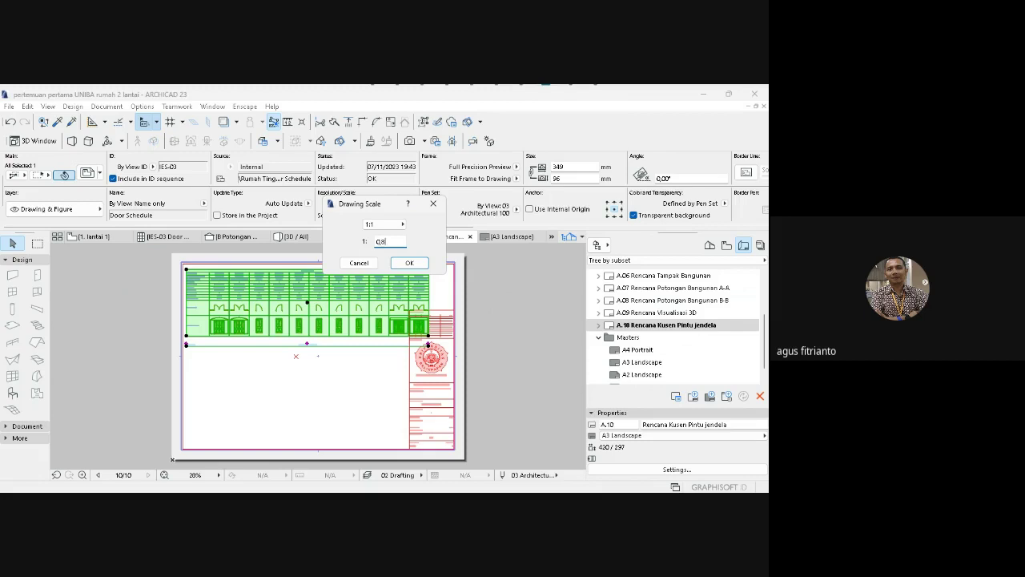
{"action": "type", "text": "0,8"}
{"action": "key", "text": "Return"}
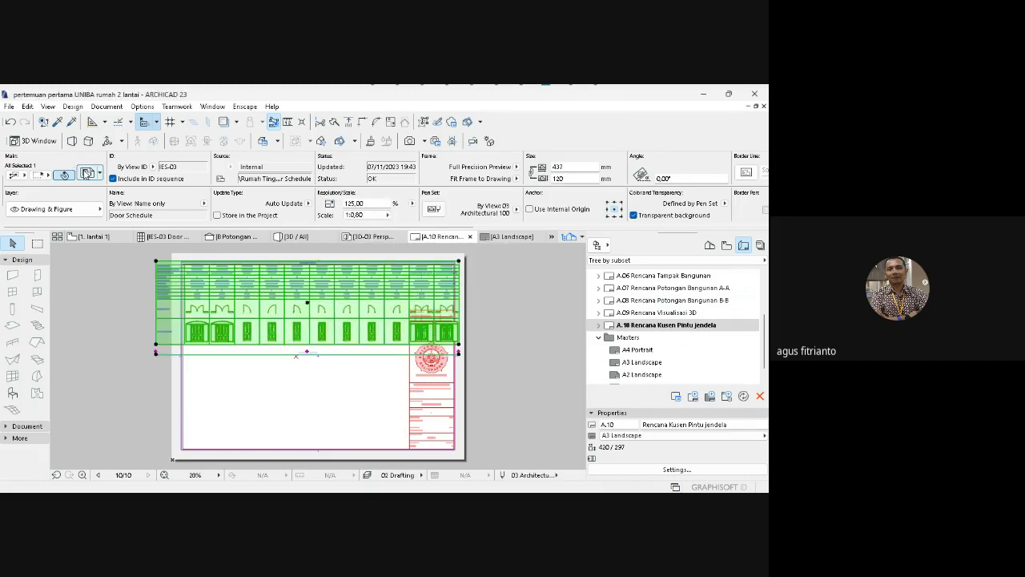
Set the door schedule drawing's title to No Title.
{"action": "left_click", "coordinate": [86, 174]}
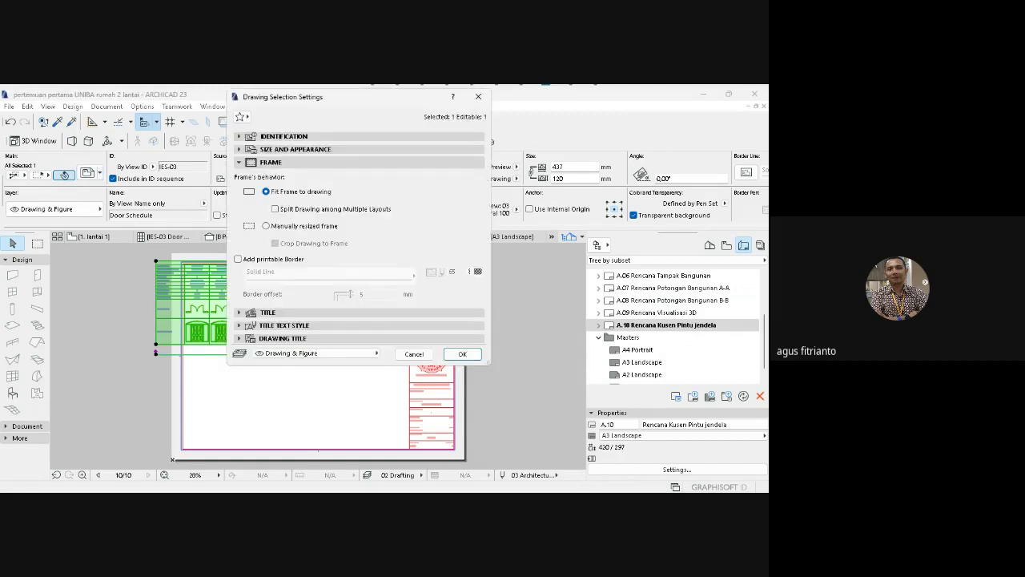
{"action": "left_click", "coordinate": [267, 313]}
{"action": "left_click", "coordinate": [344, 329]}
{"action": "left_click", "coordinate": [405, 333]}
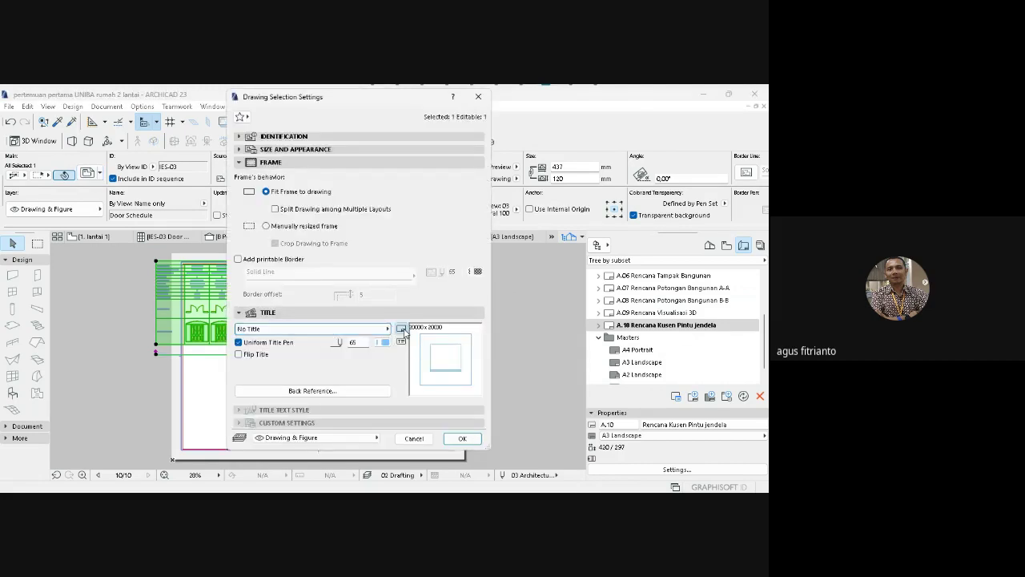
{"action": "left_click", "coordinate": [464, 438]}
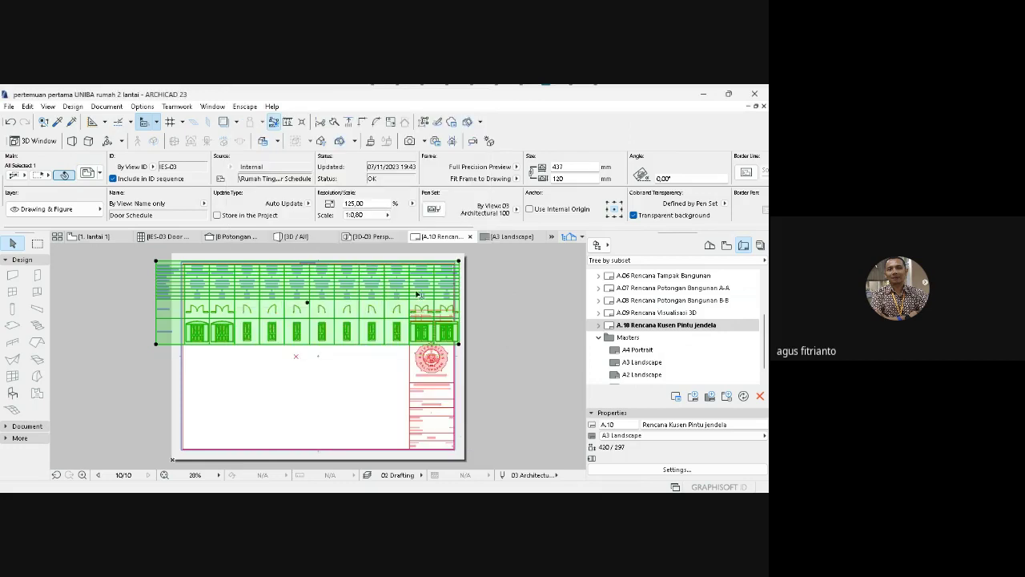
Move the enlarged door schedule drawing so its upper-left corner sits just inside the sheet frame.
{"action": "key", "text": "ctrl+d"}
{"action": "left_click", "coordinate": [343, 394]}
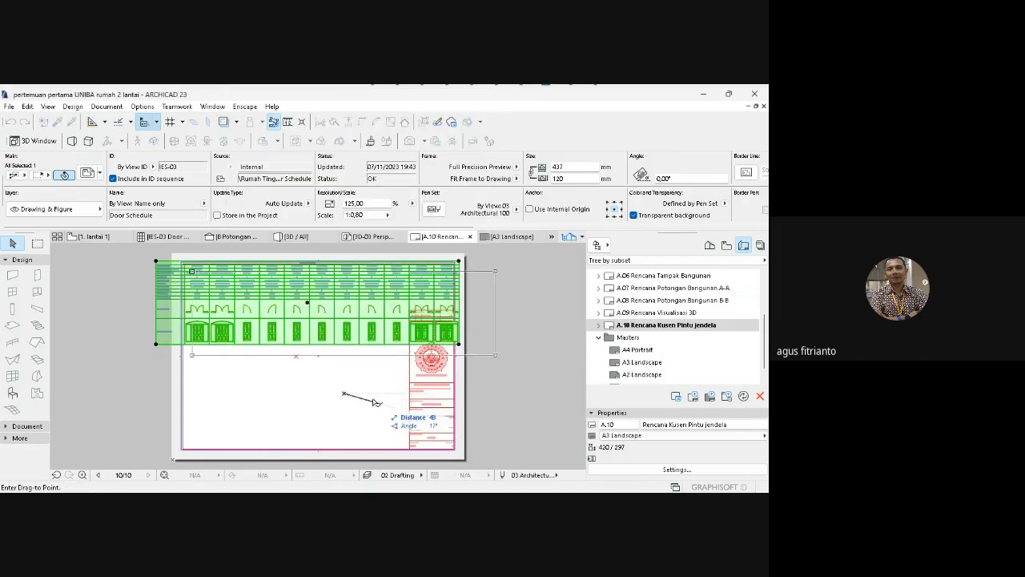
{"action": "left_click", "coordinate": [372, 402]}
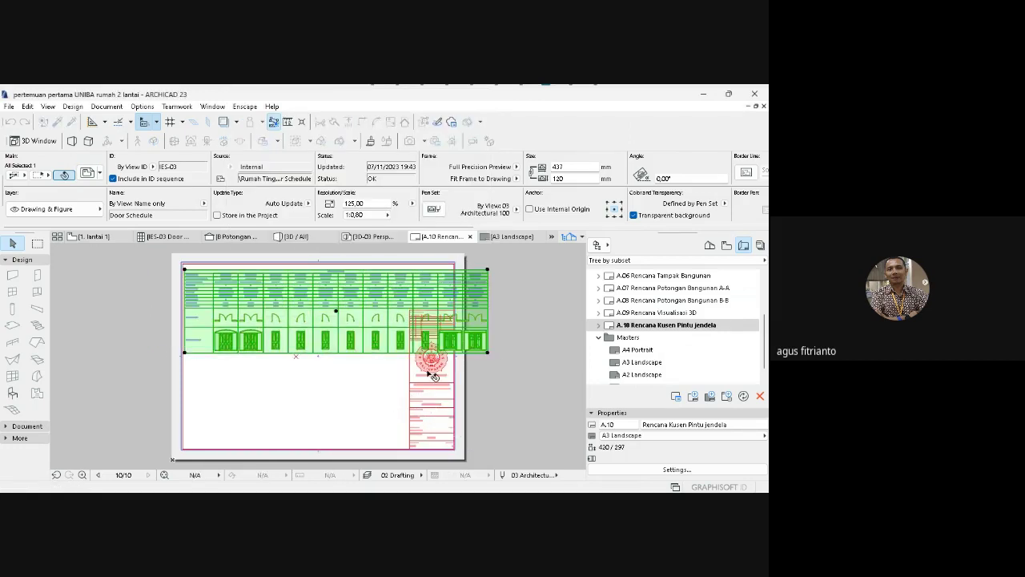
Resize the door schedule drawing's frame to about 316 × 243 mm so the table wraps into two rows, and move it inside the sheet frame.
{"action": "left_click", "coordinate": [487, 353]}
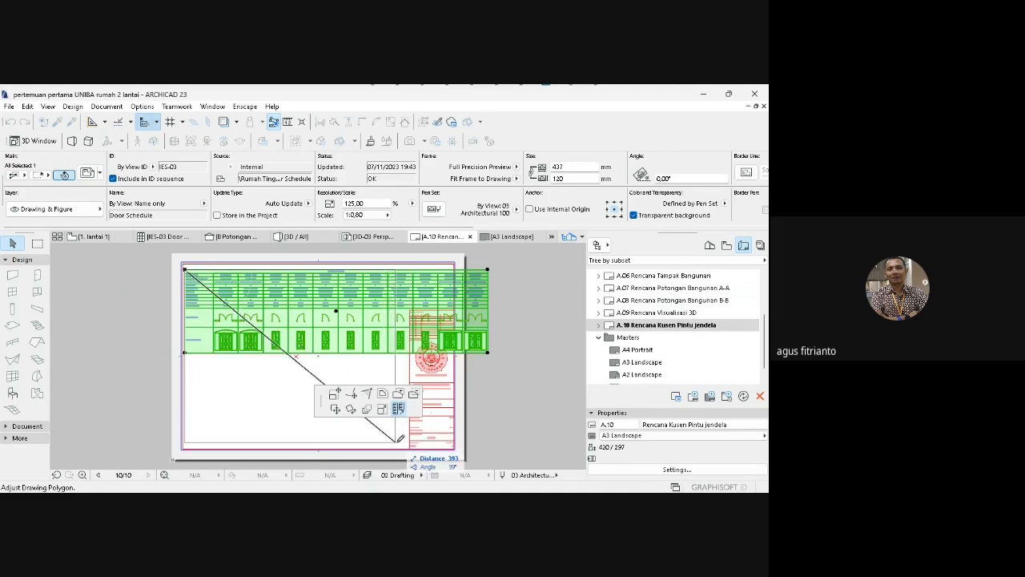
{"action": "left_click", "coordinate": [406, 438]}
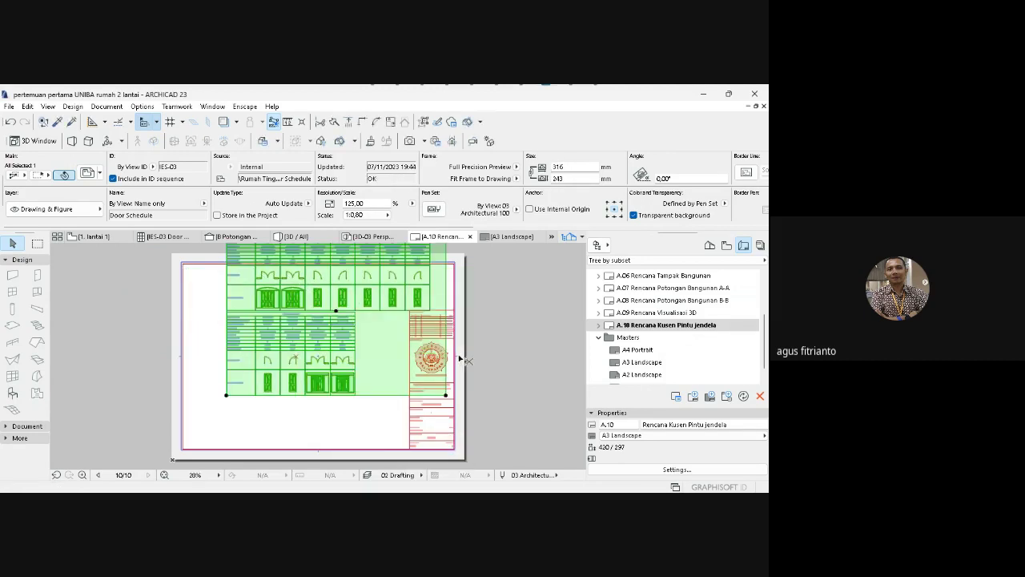
{"action": "left_click", "coordinate": [465, 359]}
{"action": "left_click", "coordinate": [473, 337]}
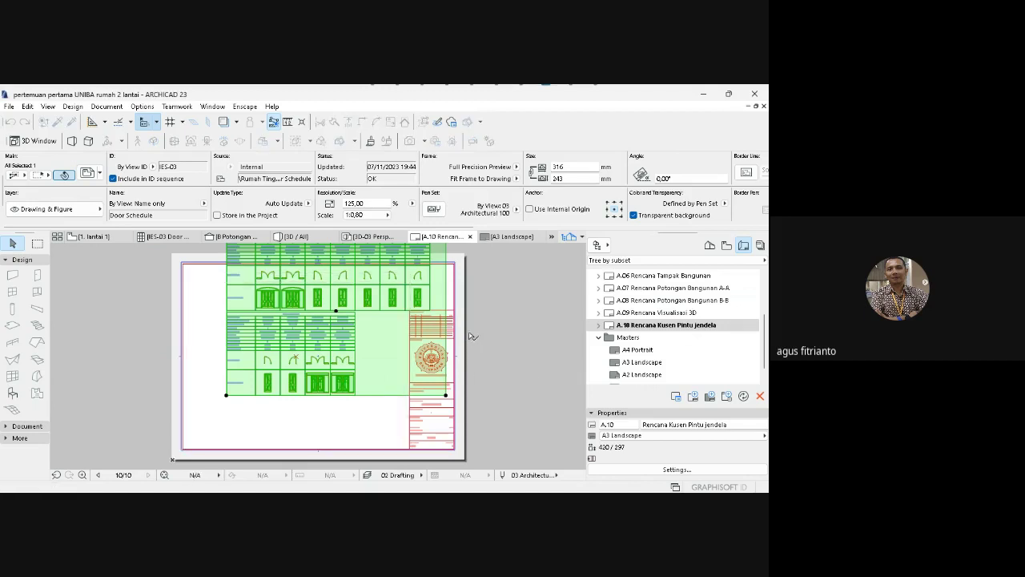
{"action": "left_click", "coordinate": [484, 307]}
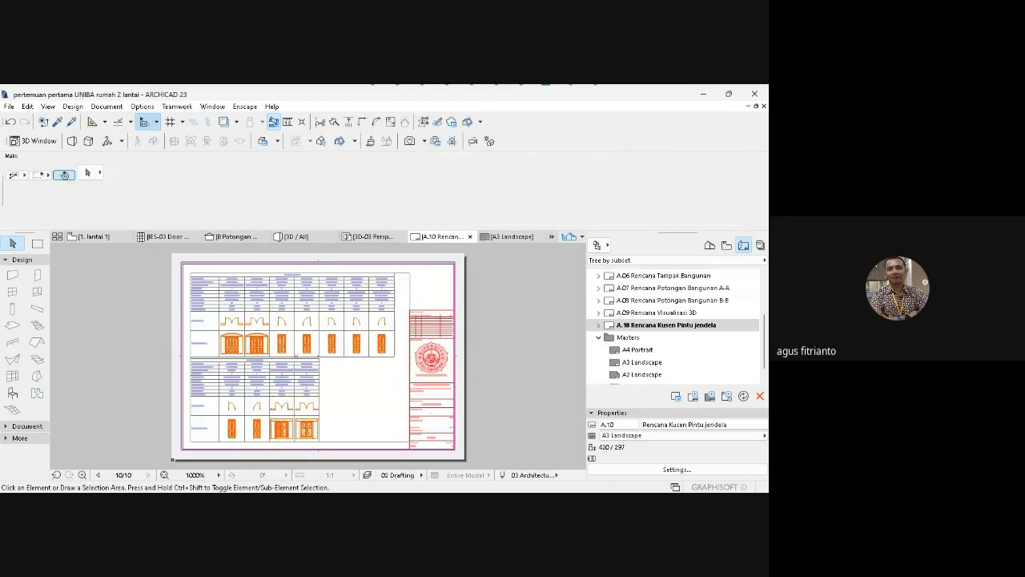
Examine the placed door schedule's upper rows up close and bring up the project's list of element schedules.
{"action": "left_click", "coordinate": [81, 475]}
{"action": "left_click", "coordinate": [182, 263]}
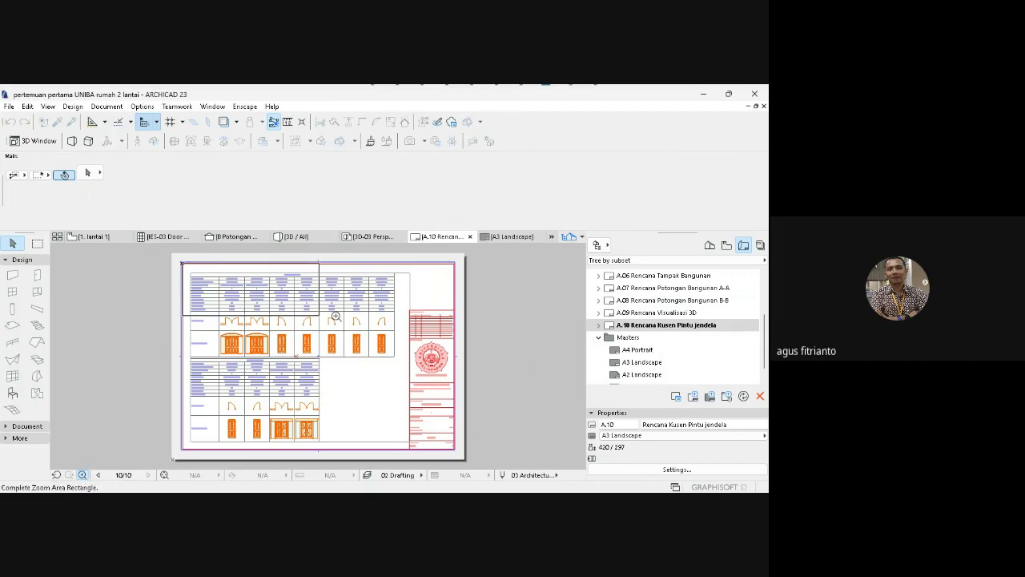
{"action": "left_click", "coordinate": [398, 345]}
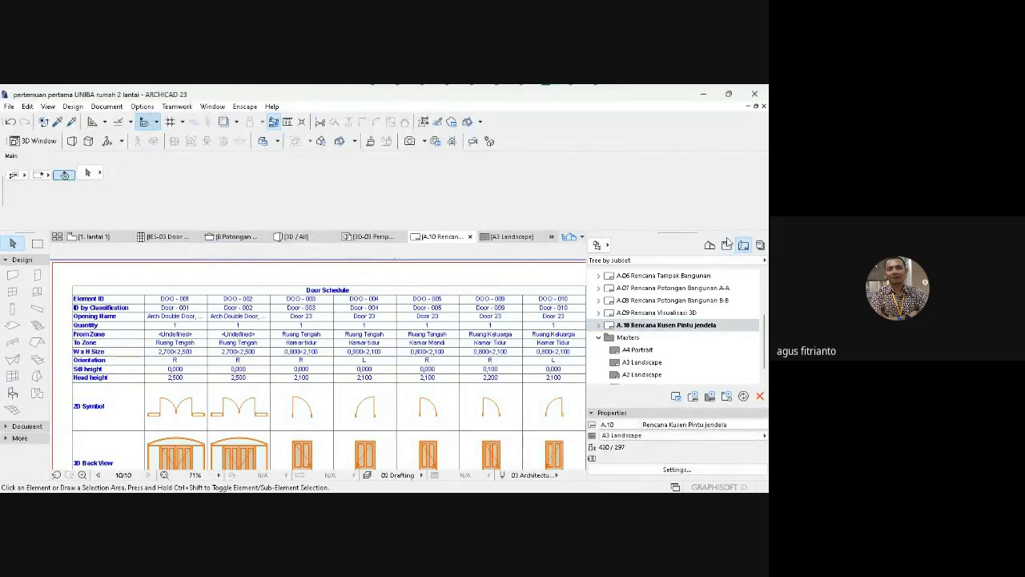
{"action": "left_click", "coordinate": [727, 244]}
{"action": "left_click", "coordinate": [710, 245]}
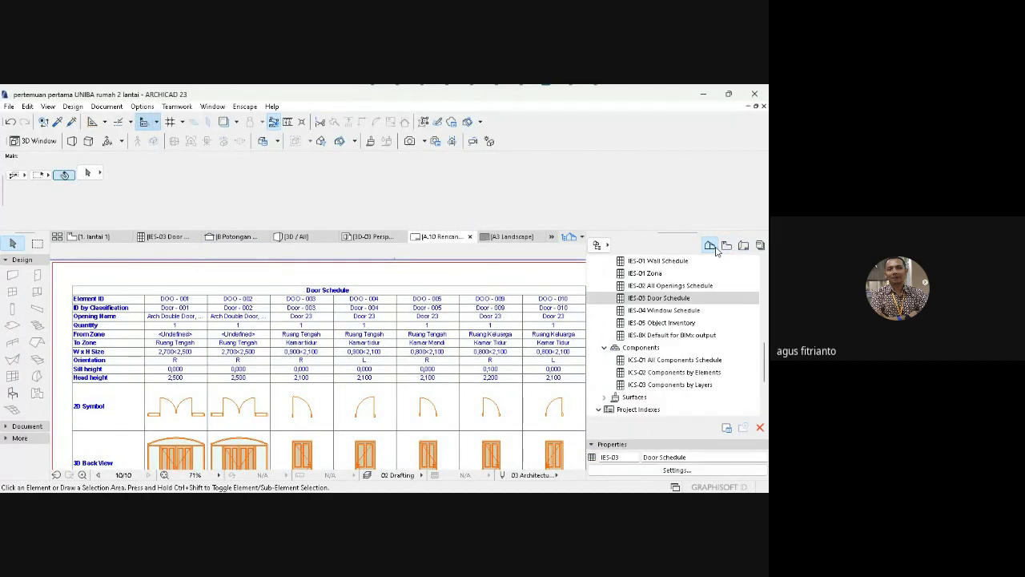
{"action": "scroll", "coordinate": [658, 301], "scroll_direction": "up", "scroll_amount": 1}
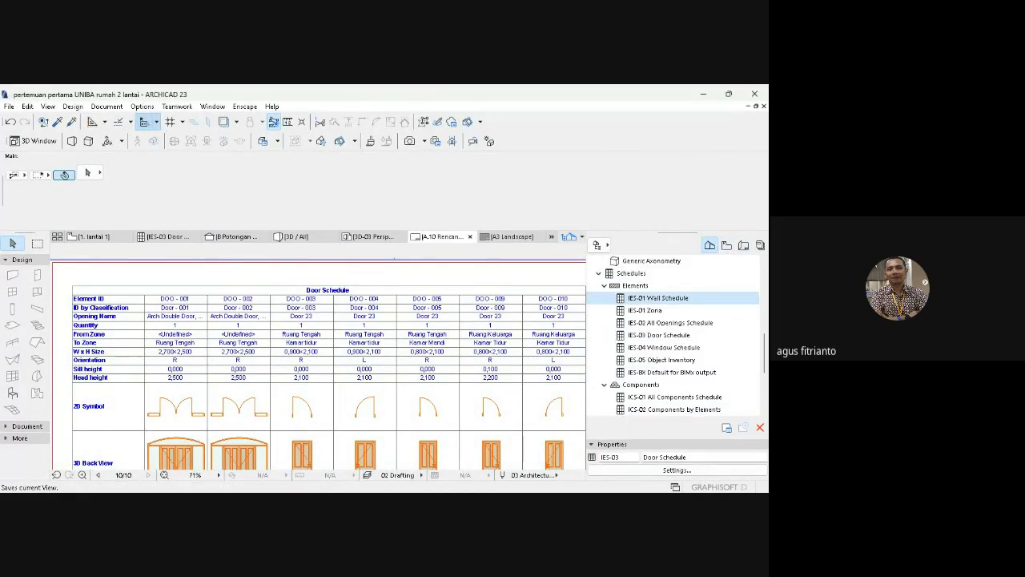
{"action": "left_click", "coordinate": [676, 470]}
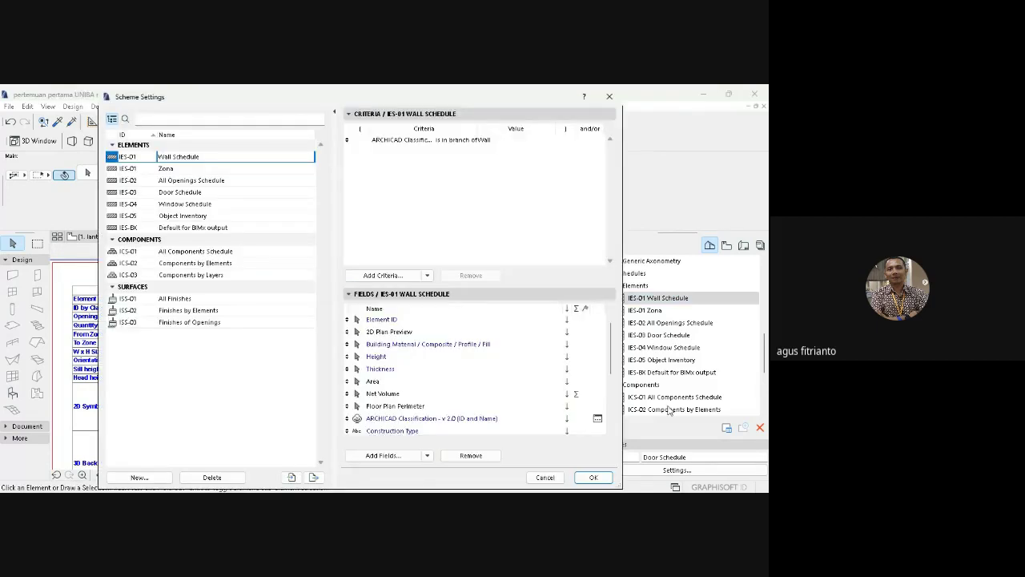
{"action": "left_click", "coordinate": [604, 320]}
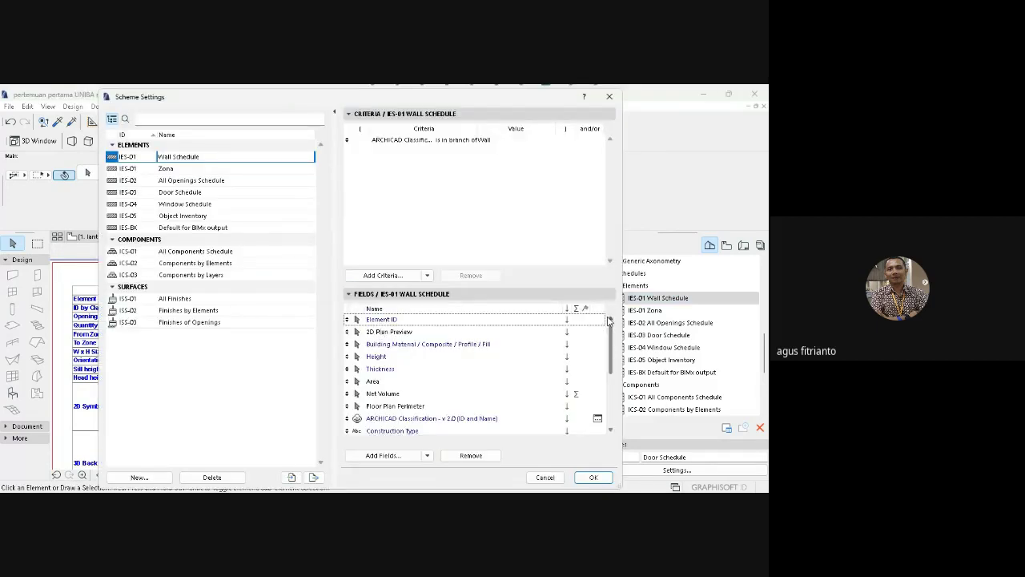
{"action": "left_click_drag", "start_coordinate": [357, 101], "coordinate": [551, 101]}
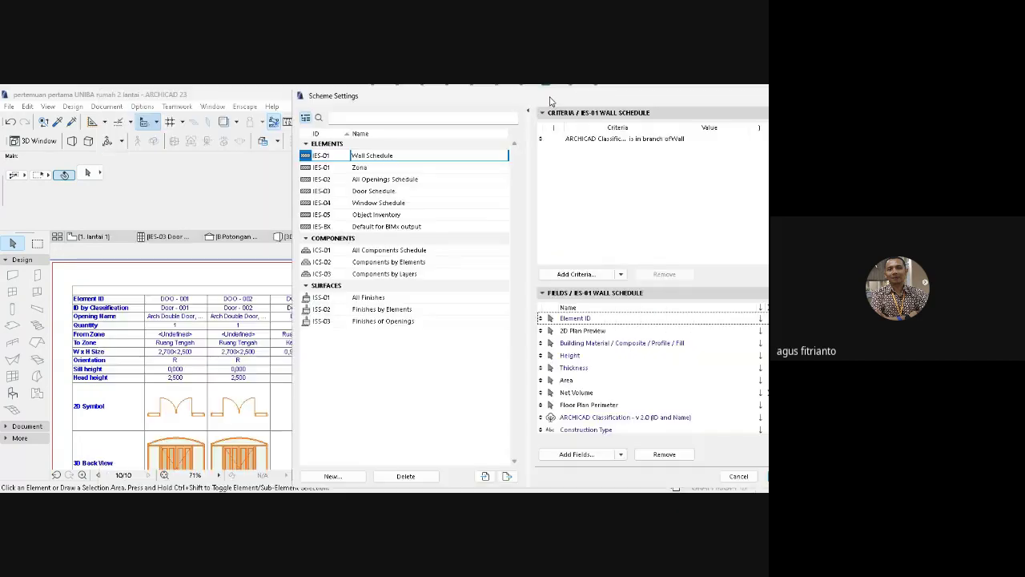
{"action": "left_click", "coordinate": [577, 332]}
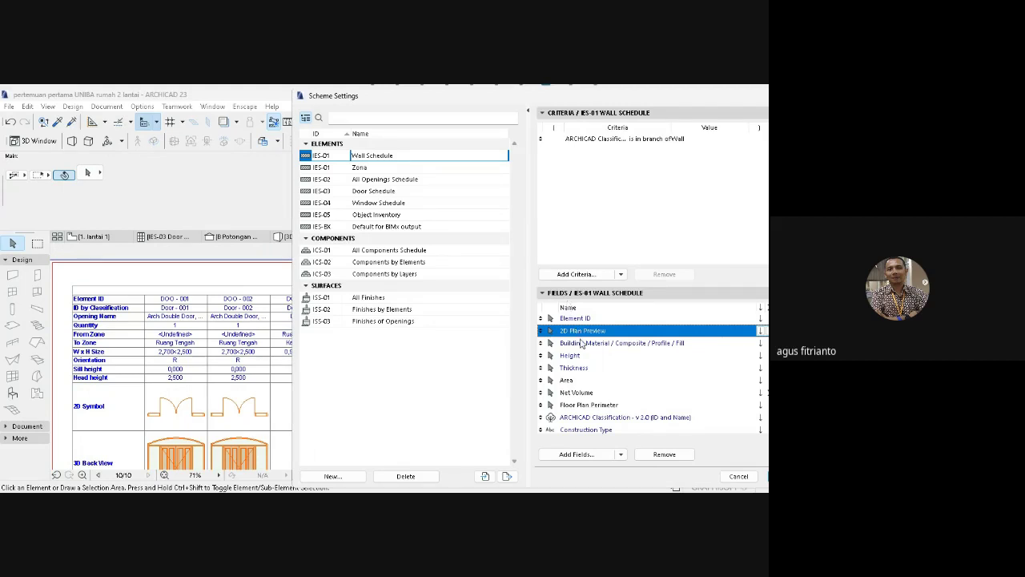
{"action": "left_click", "coordinate": [609, 429]}
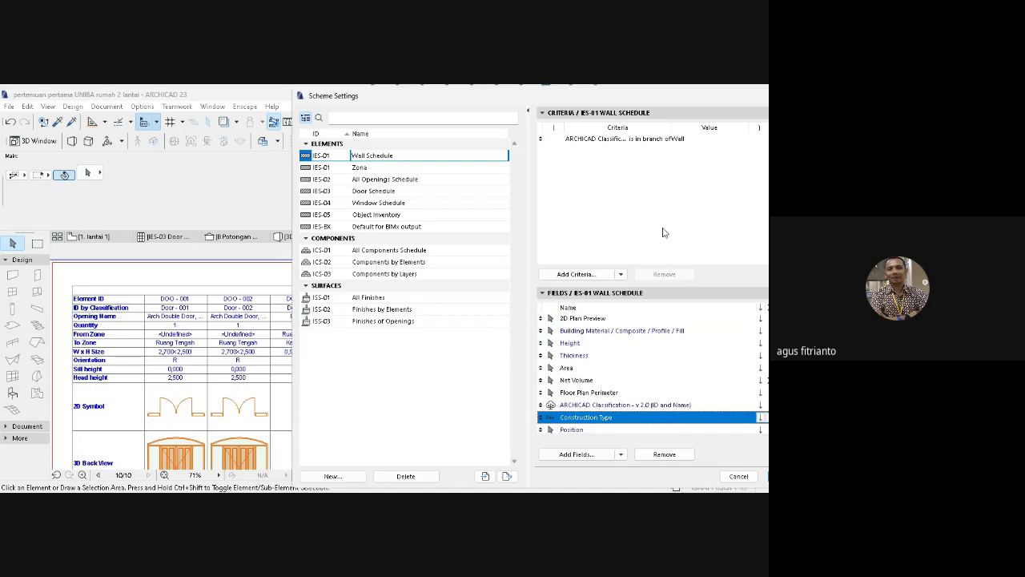
{"action": "left_click_drag", "start_coordinate": [651, 103], "coordinate": [591, 102]}
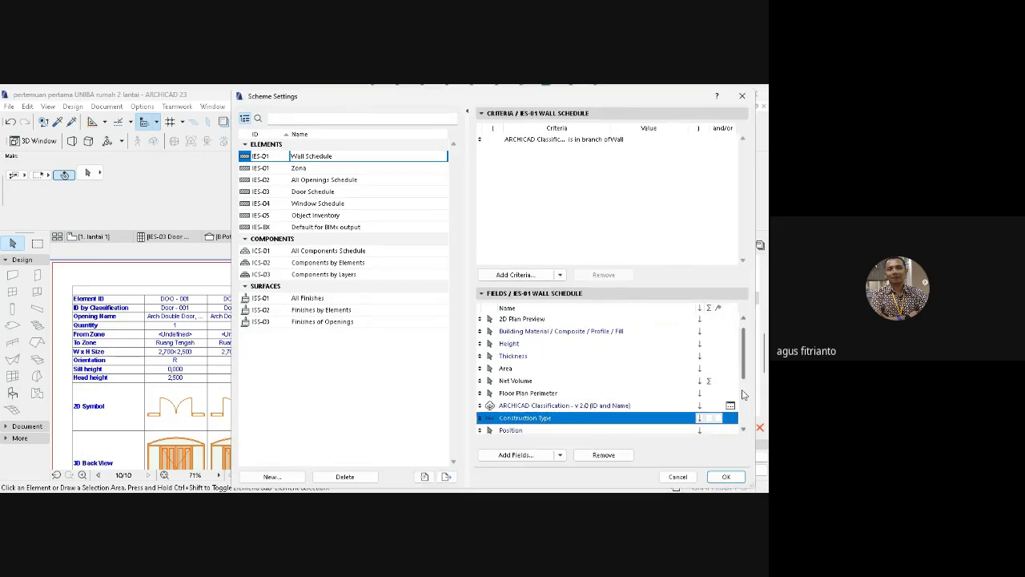
{"action": "left_click_drag", "start_coordinate": [743, 373], "coordinate": [744, 419]}
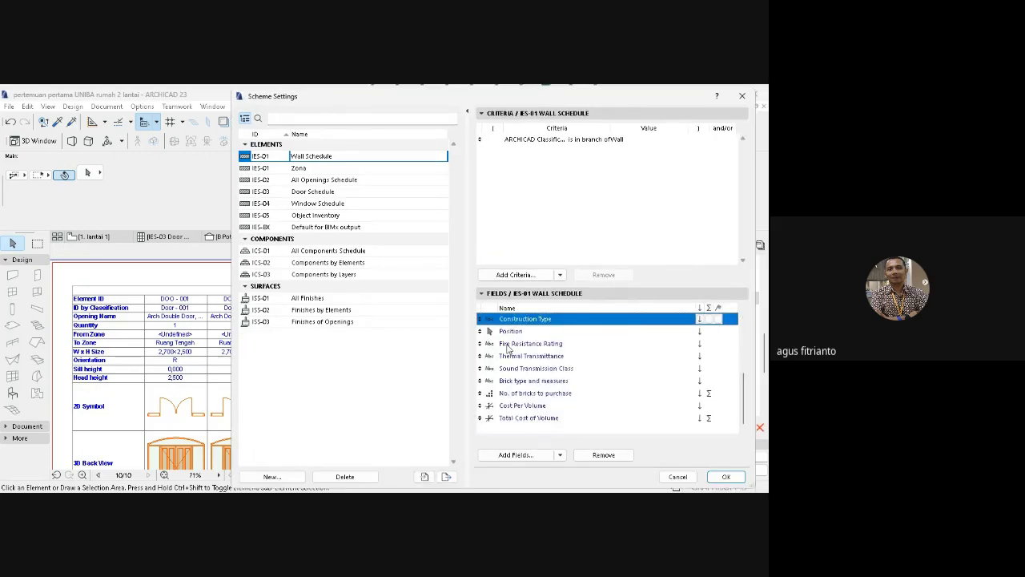
{"action": "left_click", "coordinate": [678, 477]}
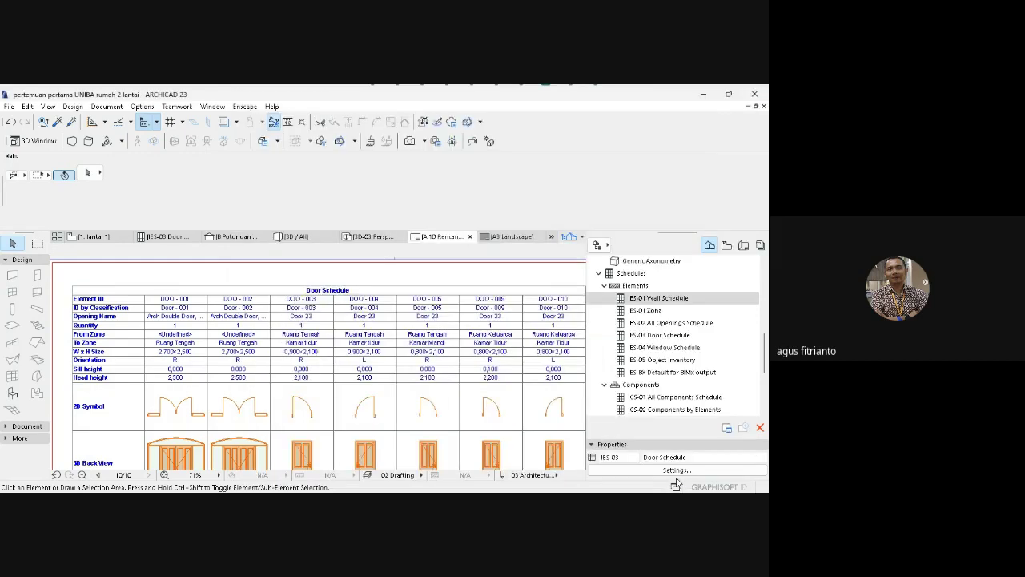
Remove the Dynamic ID by Classification, Library Part Name and From Zone fields from the IES-03 Door Schedule scheme.
{"action": "left_click", "coordinate": [665, 338]}
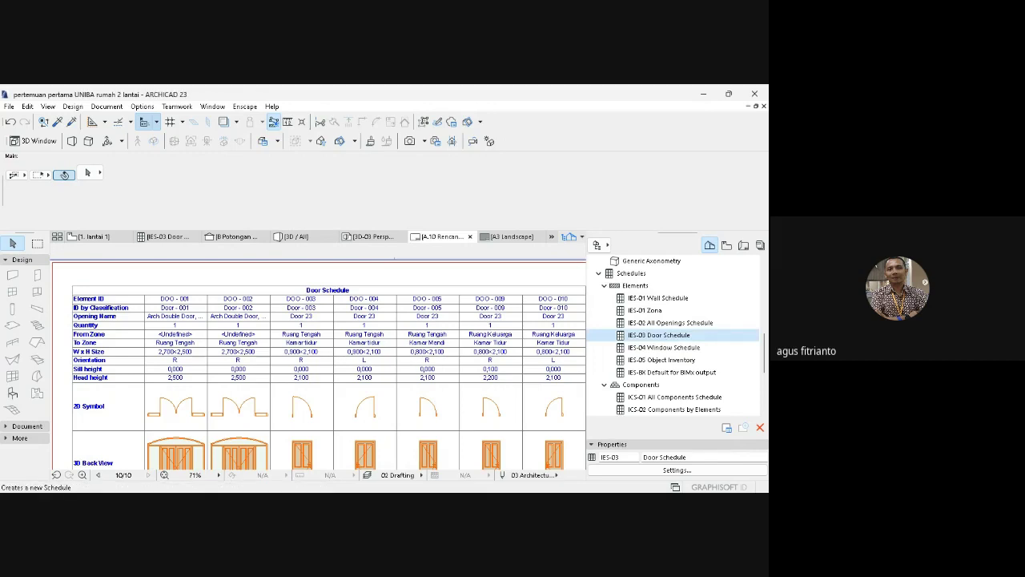
{"action": "left_click", "coordinate": [760, 427]}
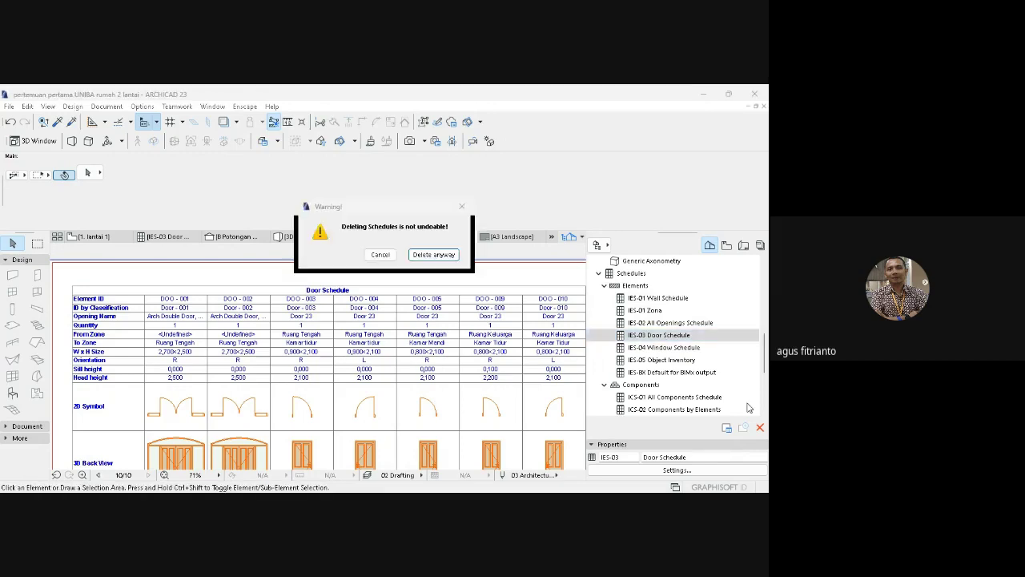
{"action": "left_click", "coordinate": [461, 208]}
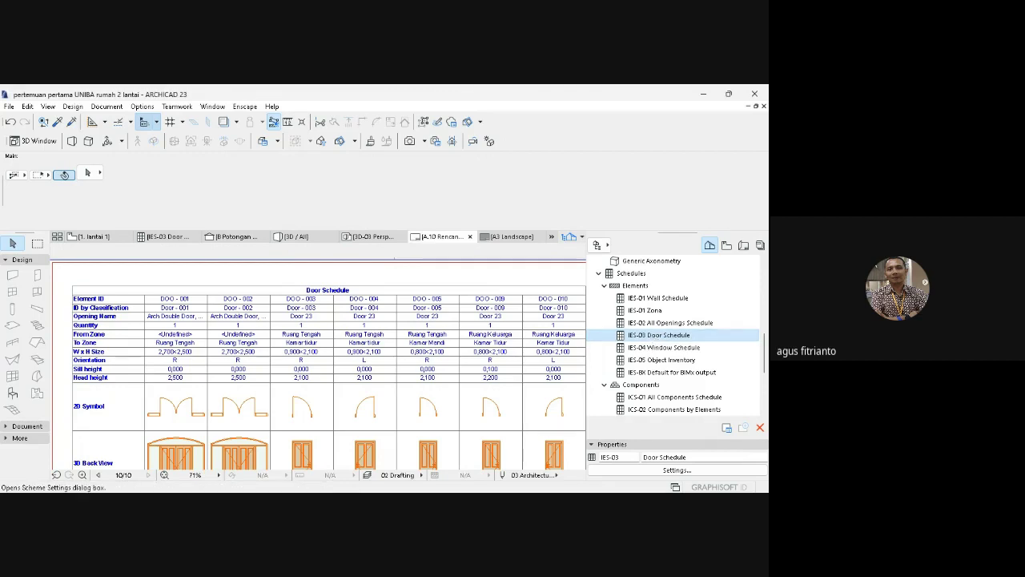
{"action": "left_click", "coordinate": [677, 470]}
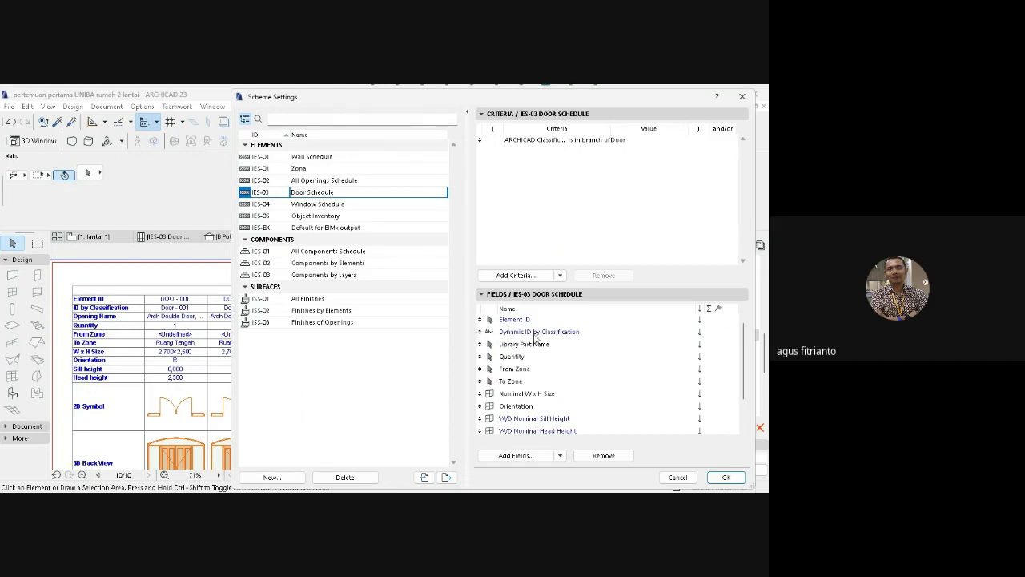
{"action": "left_click", "coordinate": [535, 334]}
{"action": "left_click", "coordinate": [601, 460]}
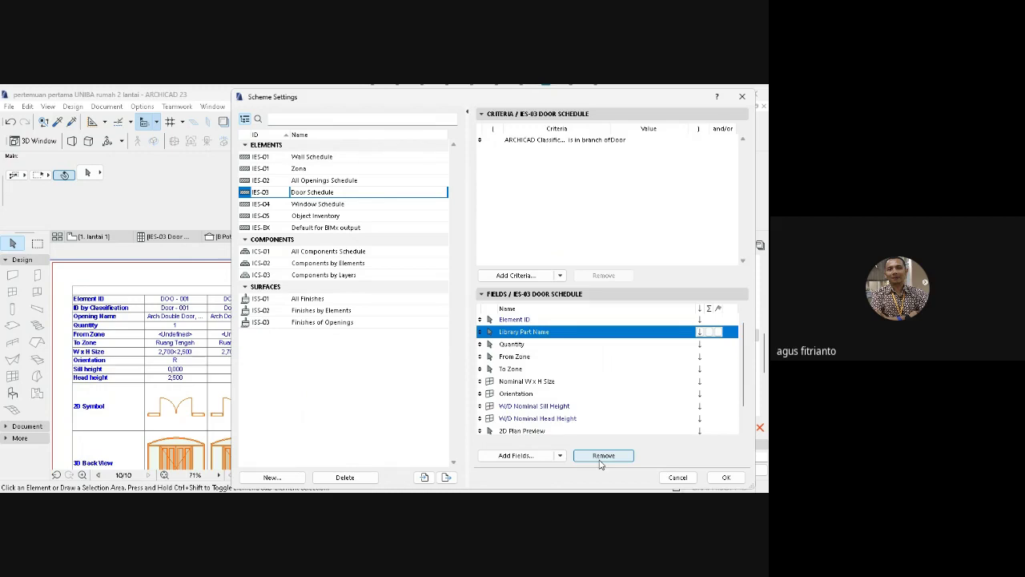
{"action": "left_click", "coordinate": [603, 456]}
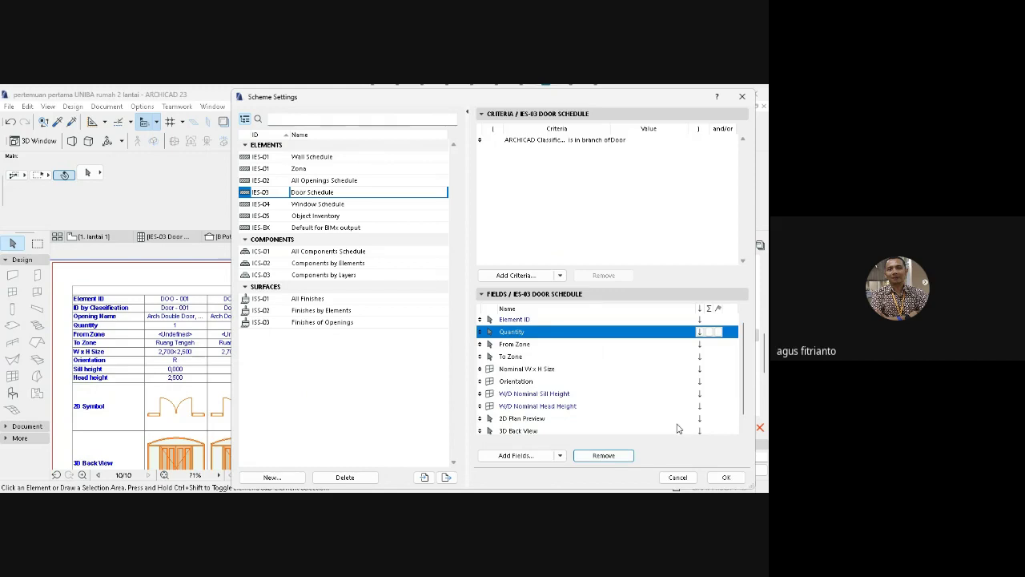
{"action": "left_click", "coordinate": [531, 345]}
{"action": "left_click", "coordinate": [604, 455]}
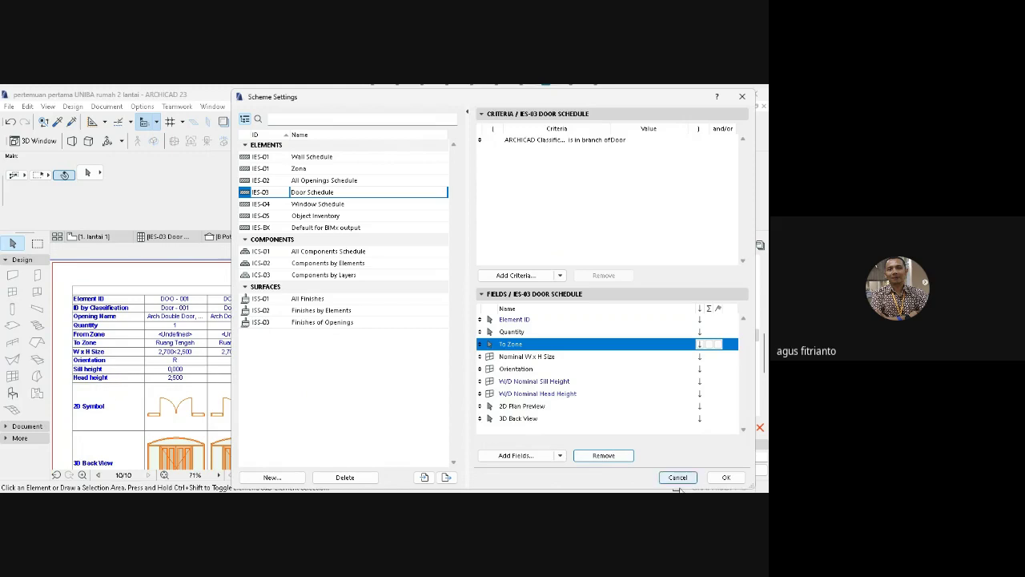
{"action": "left_click", "coordinate": [726, 477]}
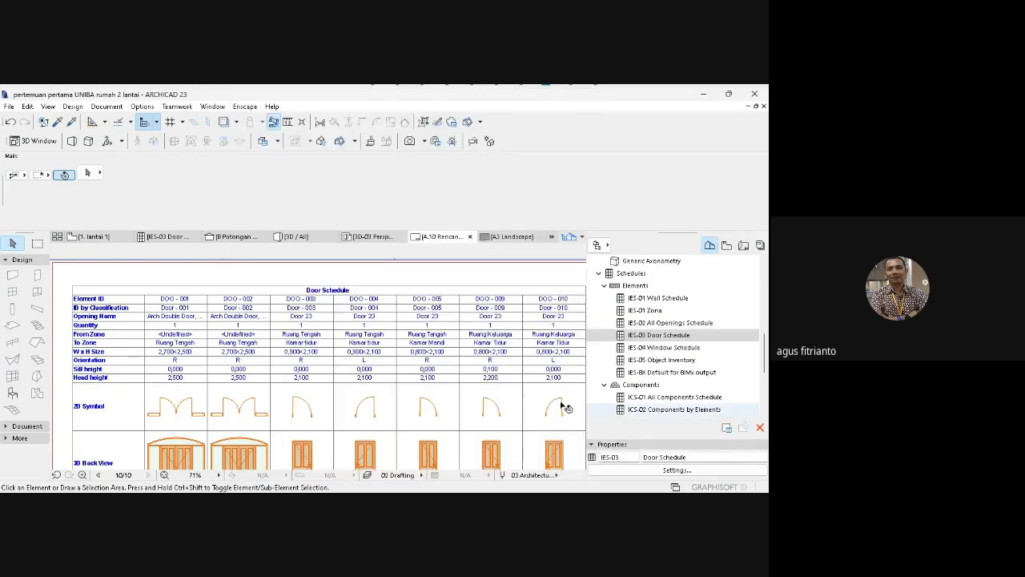
Open the IES-03 Door Schedule to regenerate it, and return to layout A.10 Rencana Kusen Pintu Jendela.
{"action": "left_click", "coordinate": [662, 337]}
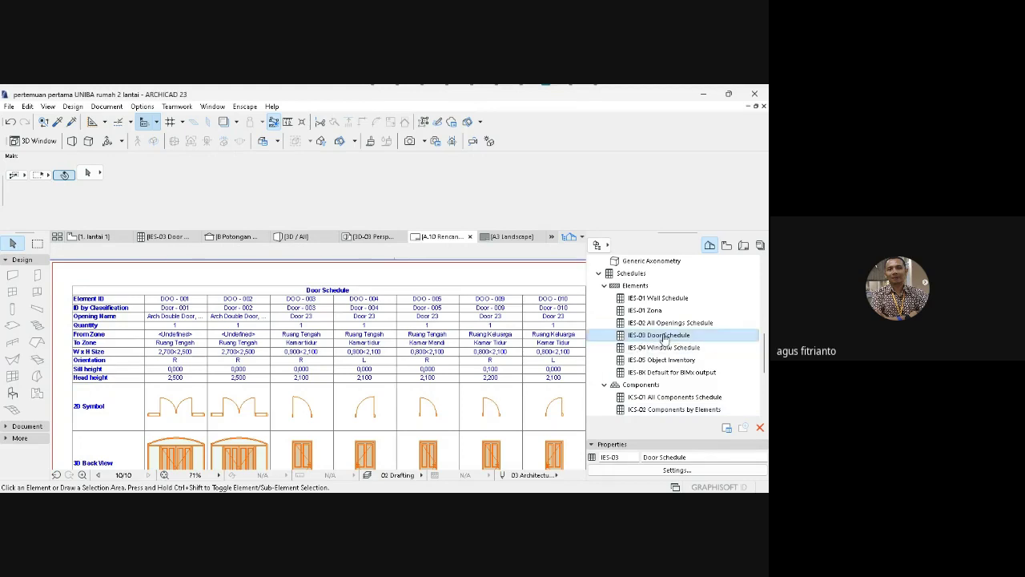
{"action": "double_click", "coordinate": [663, 336]}
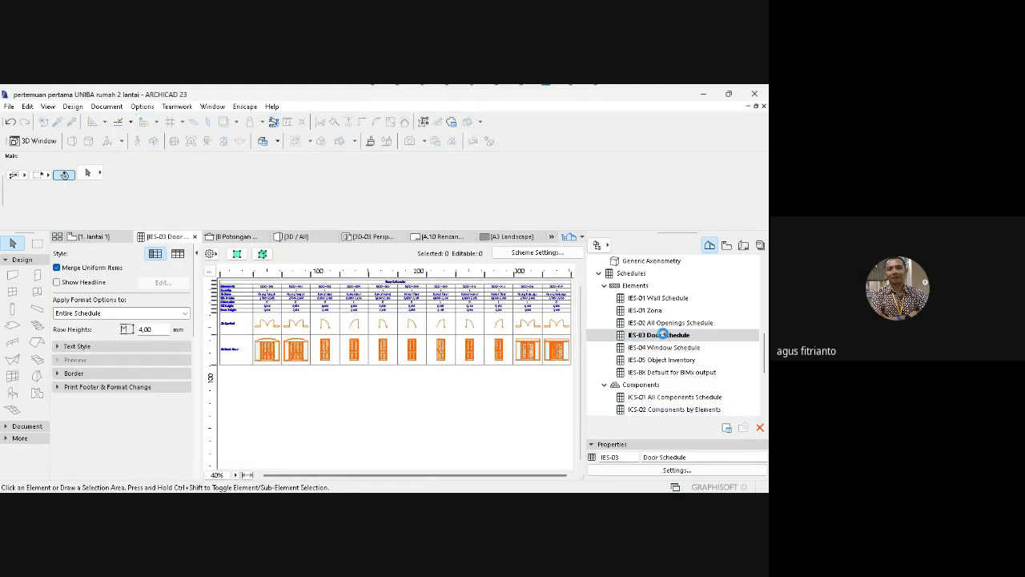
{"action": "left_click", "coordinate": [744, 246]}
{"action": "double_click", "coordinate": [681, 326]}
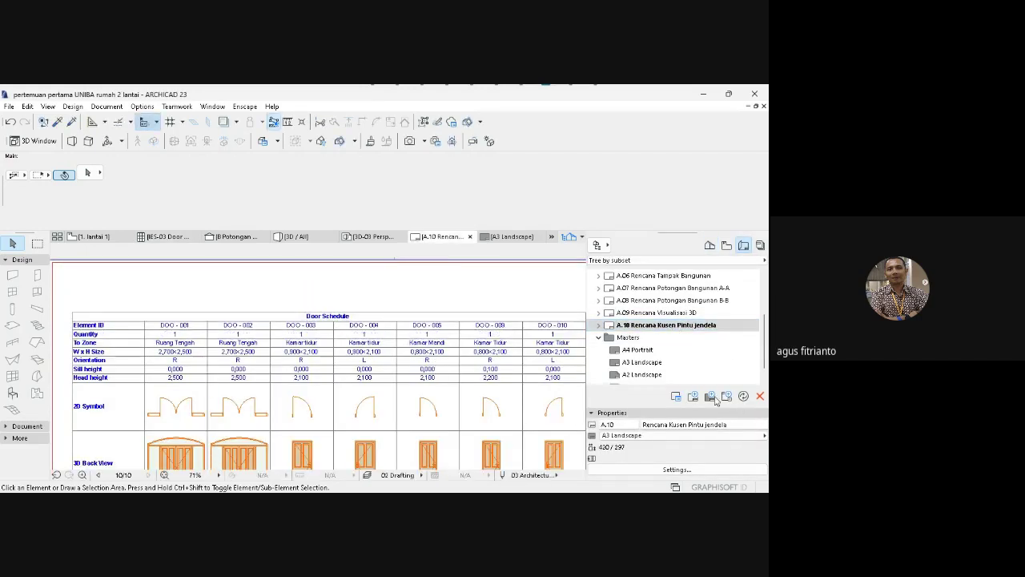
Move the two-row door schedule drawing up about 10 mm on the layout.
{"action": "left_click", "coordinate": [164, 475]}
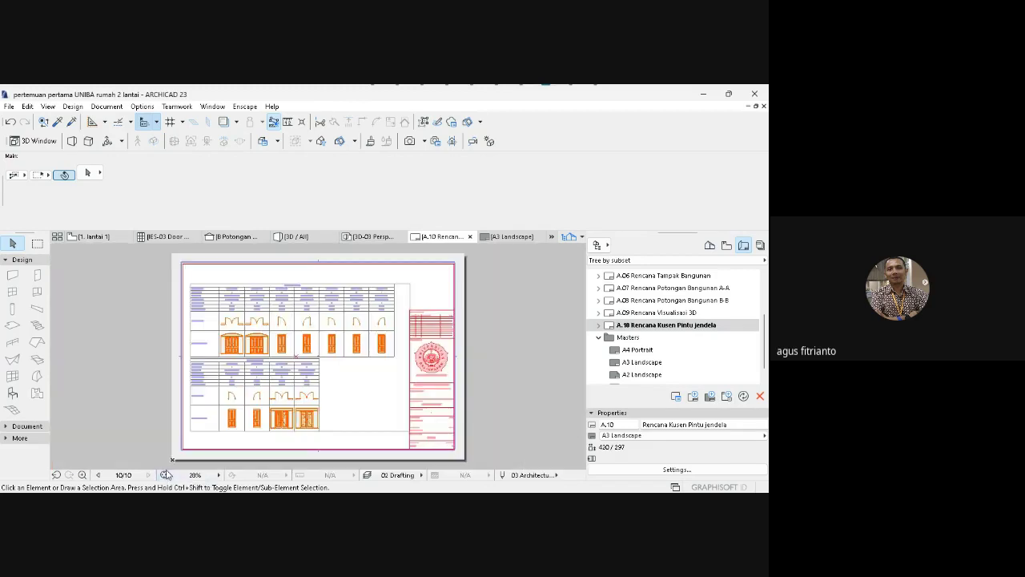
{"action": "left_click", "coordinate": [387, 336]}
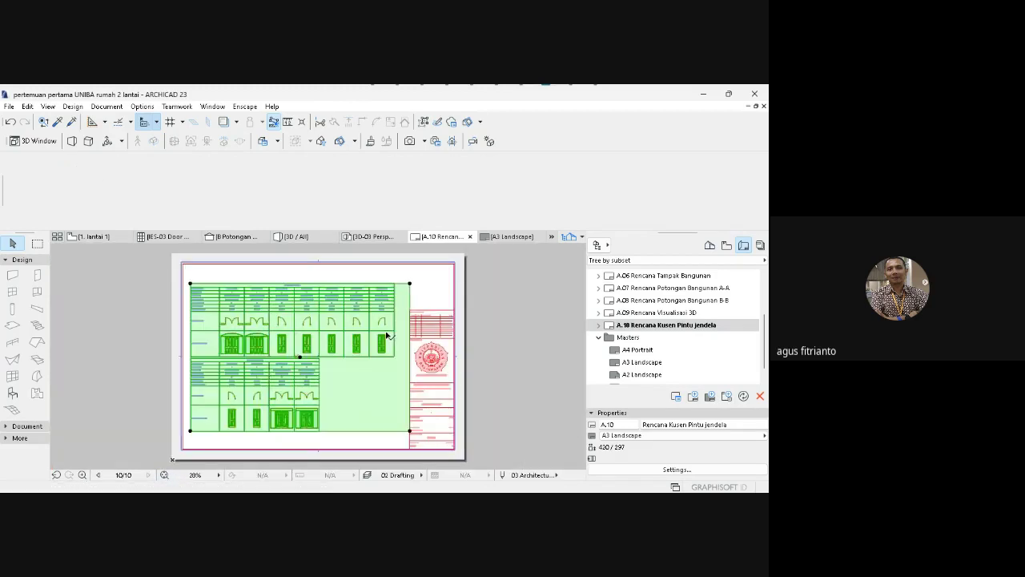
{"action": "left_click", "coordinate": [416, 285]}
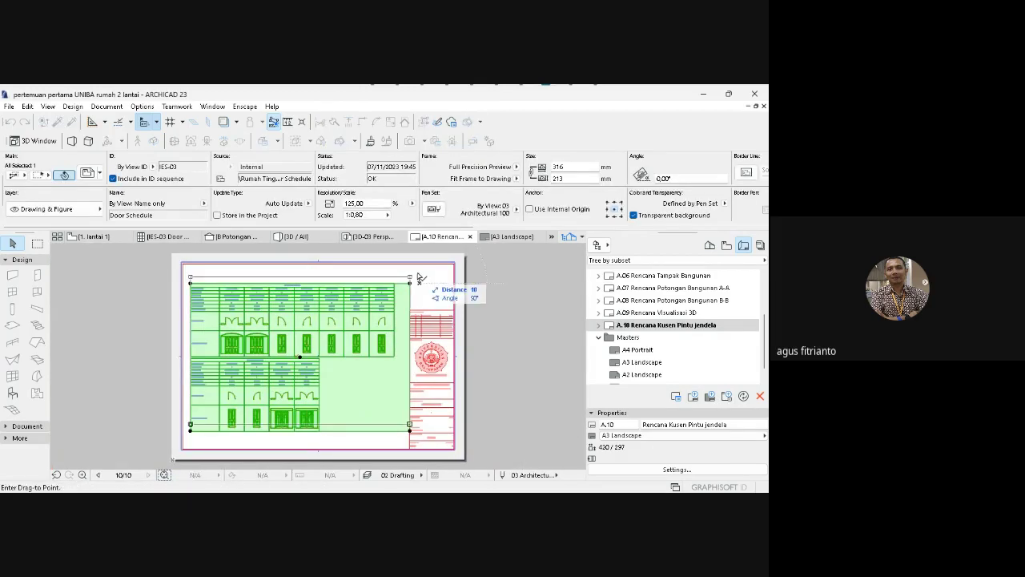
{"action": "left_click", "coordinate": [417, 276]}
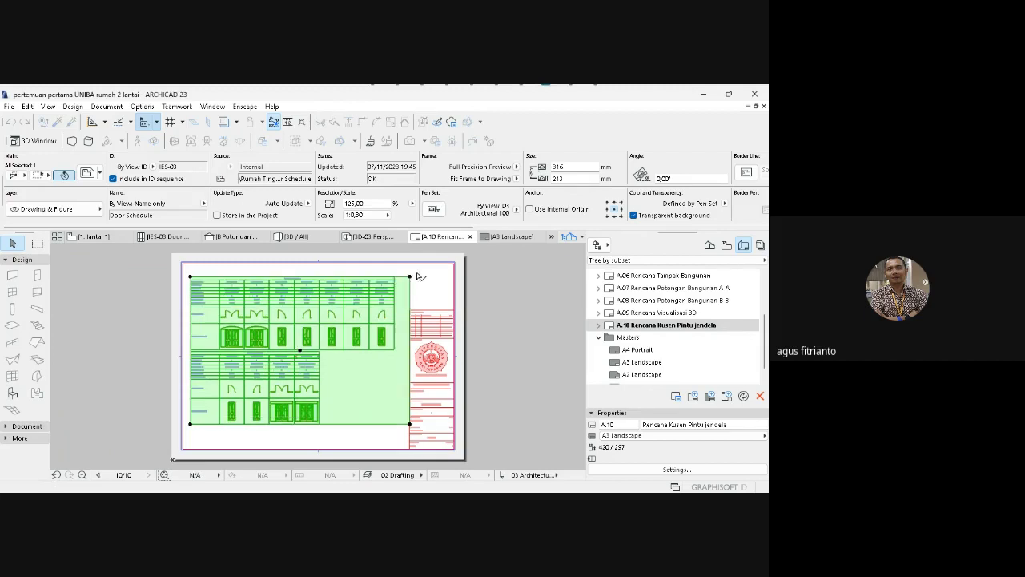
Examine the updated door schedule's rows, sizes and door symbols up close on the layout.
{"action": "left_click", "coordinate": [80, 478]}
{"action": "left_click", "coordinate": [183, 274]}
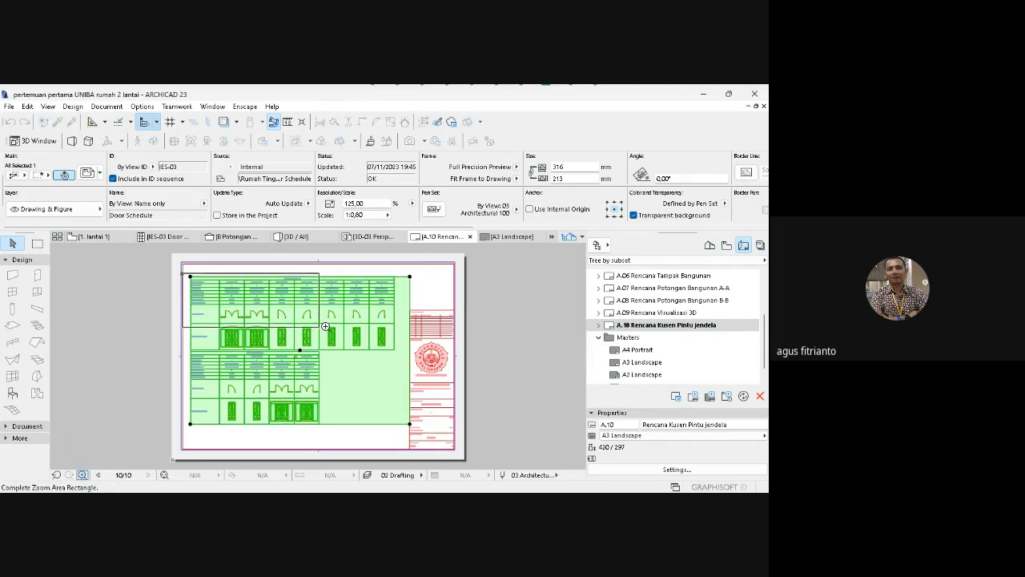
{"action": "left_click", "coordinate": [392, 327]}
{"action": "key", "text": "Escape"}
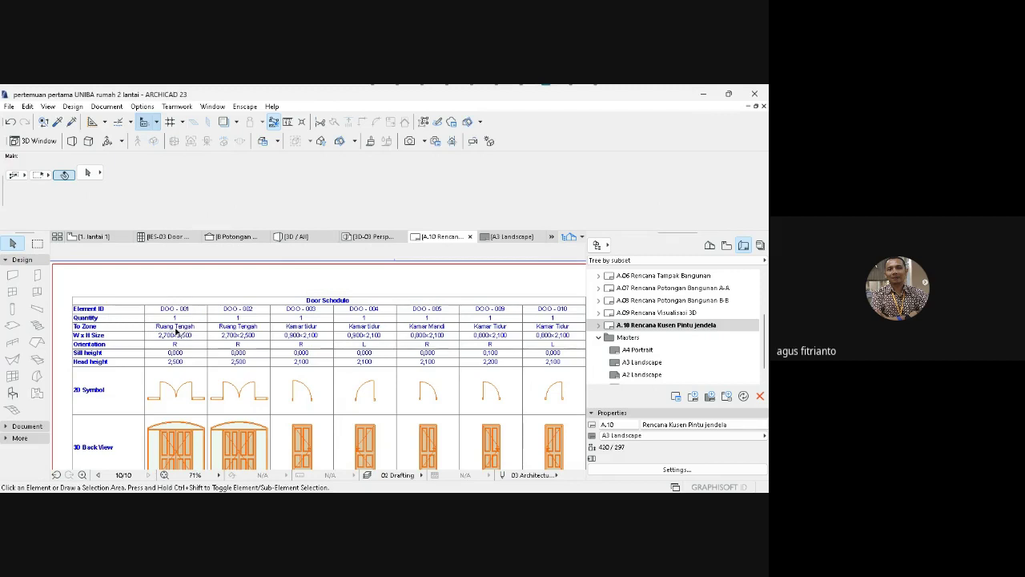
{"action": "left_click", "coordinate": [258, 331]}
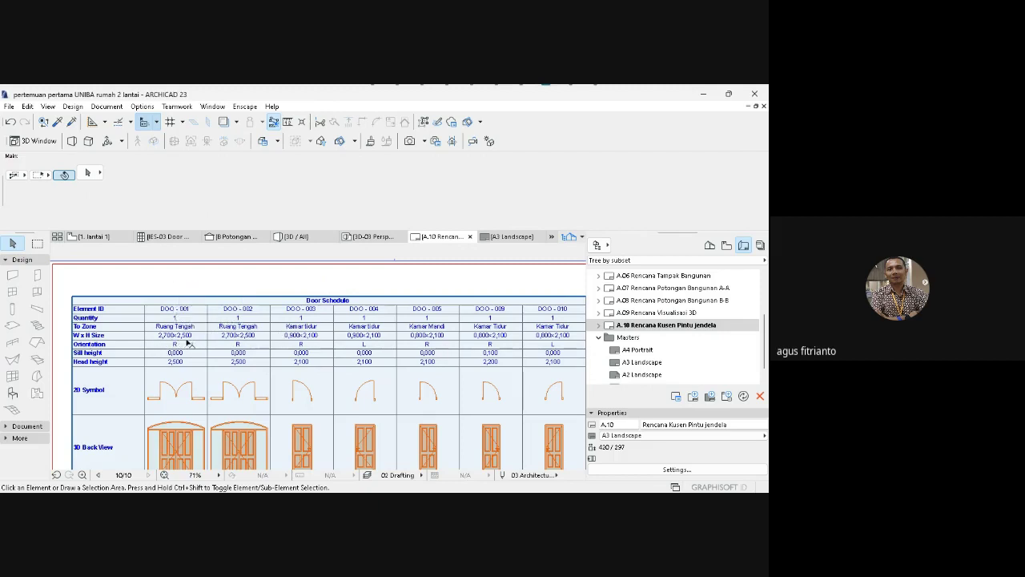
{"action": "left_click", "coordinate": [310, 286]}
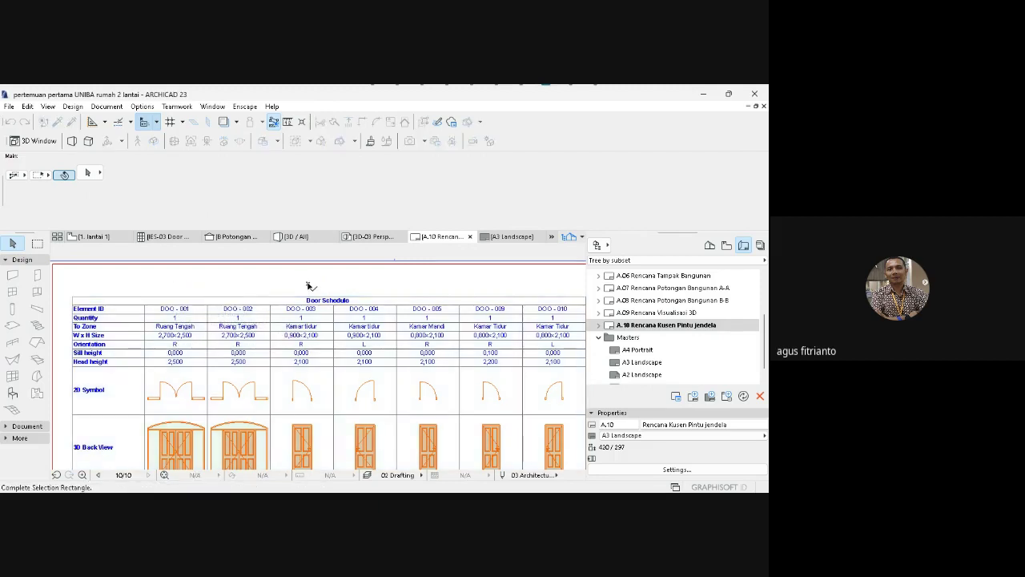
Look over both rows of the door schedule and the title block on the layout.
{"action": "scroll", "coordinate": [309, 286], "scroll_direction": "down", "scroll_amount": 2}
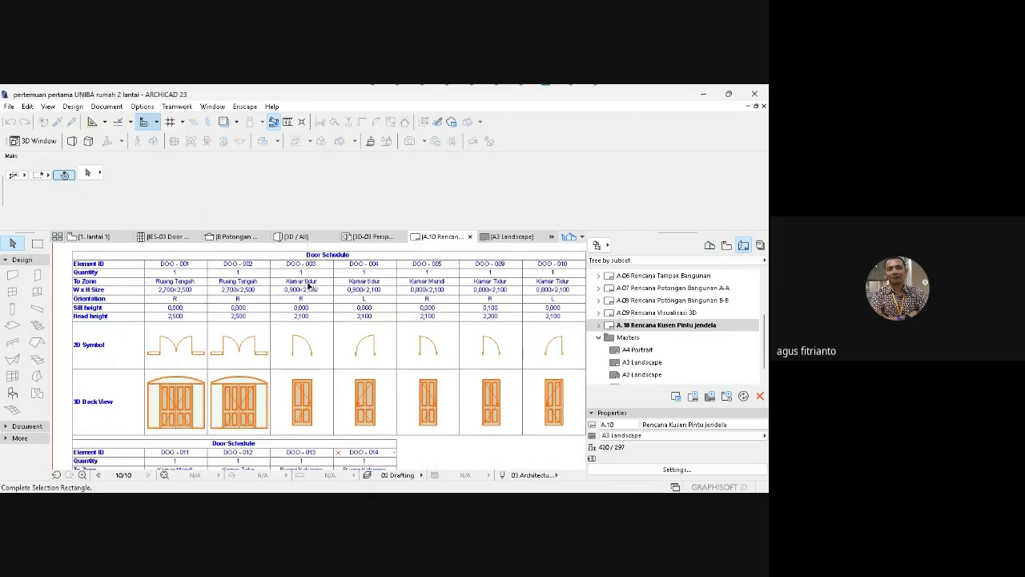
{"action": "scroll", "coordinate": [309, 286], "scroll_direction": "right", "scroll_amount": 2}
{"action": "scroll", "coordinate": [309, 286], "scroll_direction": "right", "scroll_amount": 6}
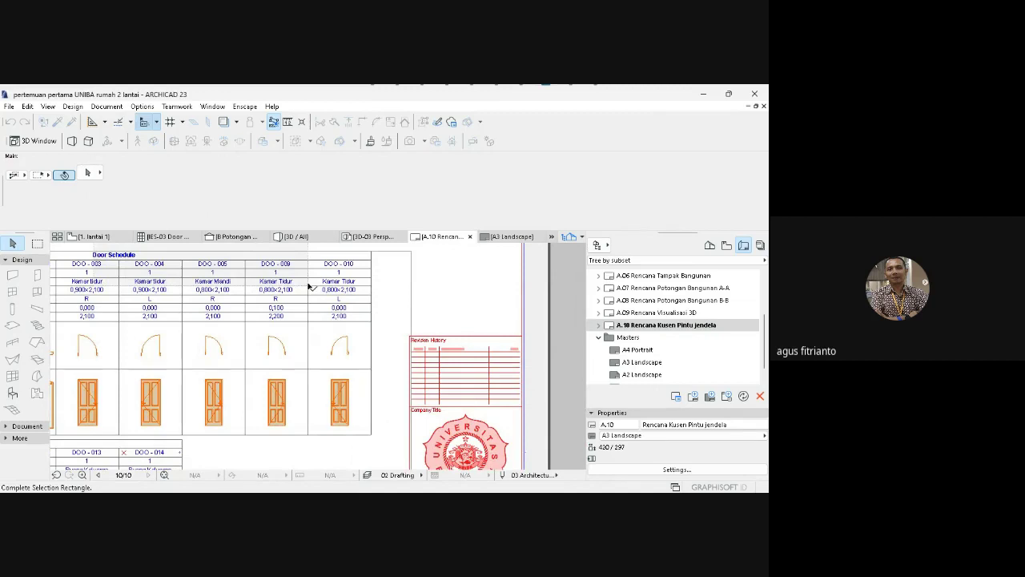
{"action": "key", "text": "Escape"}
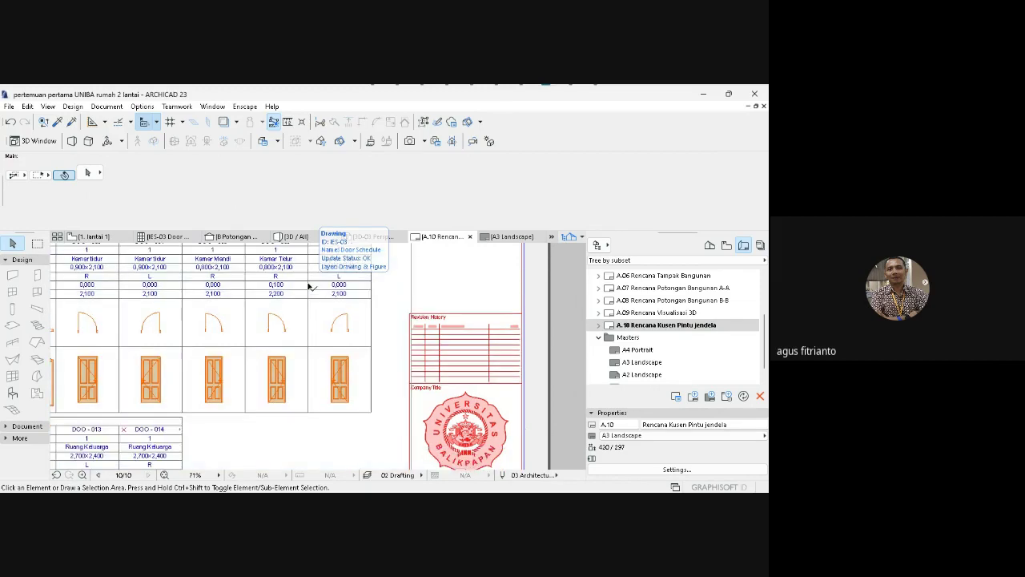
{"action": "scroll", "coordinate": [309, 286], "scroll_direction": "down", "scroll_amount": 5}
{"action": "scroll", "coordinate": [309, 286], "scroll_direction": "down", "scroll_amount": 2}
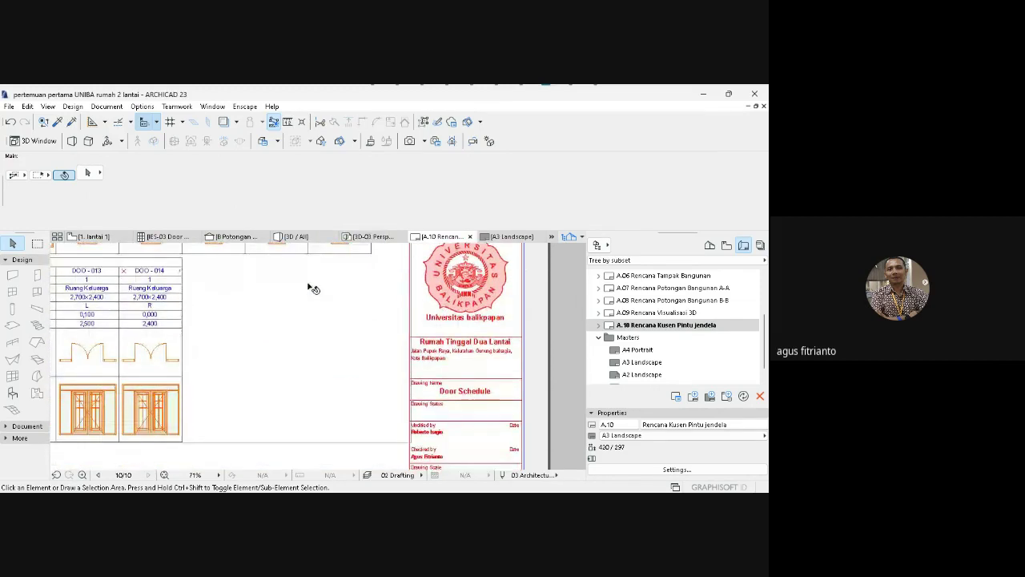
{"action": "scroll", "coordinate": [309, 286], "scroll_direction": "left", "scroll_amount": 10}
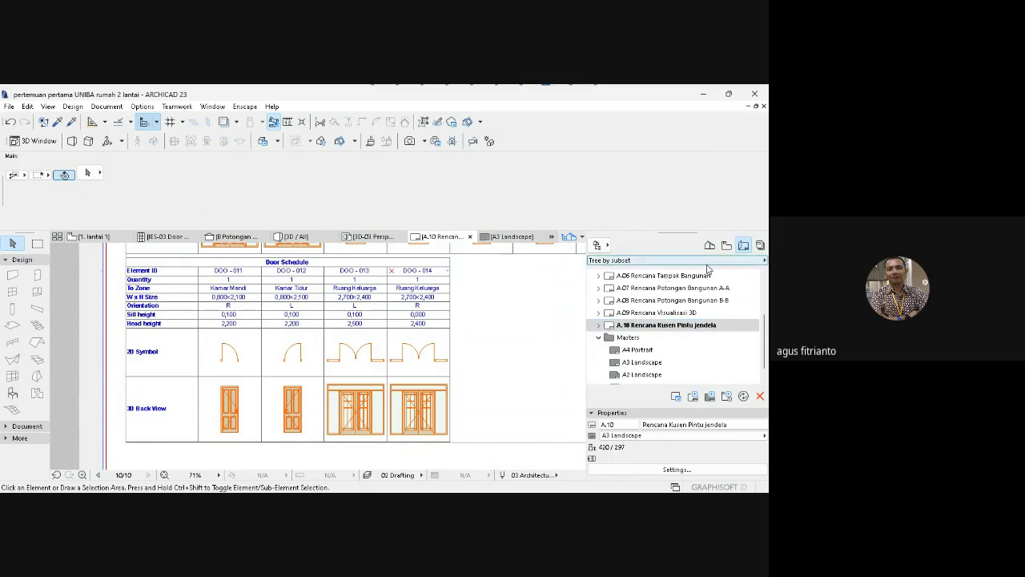
Open the scheme settings of the IES-03 Door Schedule from the project's element schedules.
{"action": "left_click", "coordinate": [725, 244]}
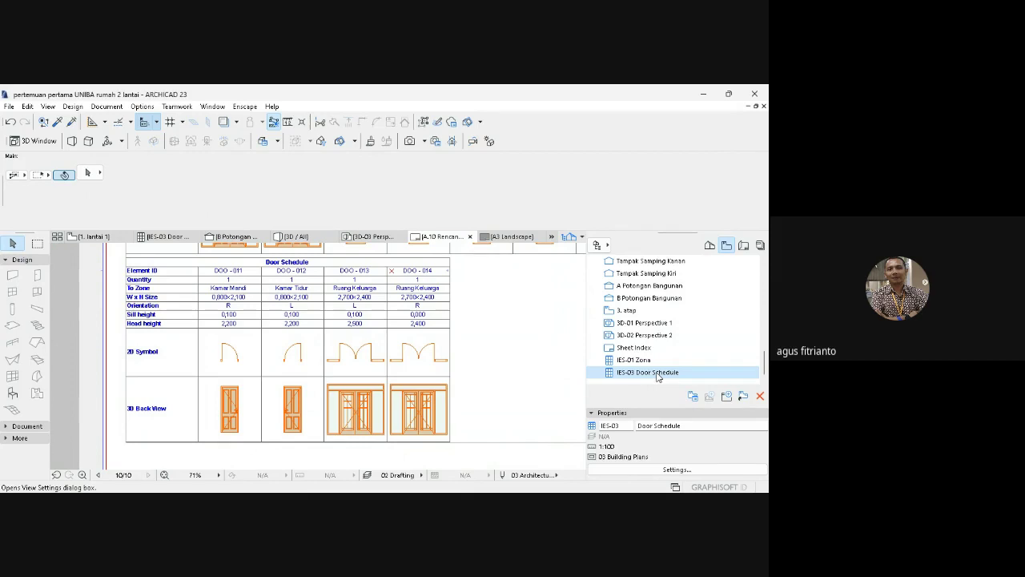
{"action": "double_click", "coordinate": [656, 377]}
{"action": "left_click", "coordinate": [449, 476]}
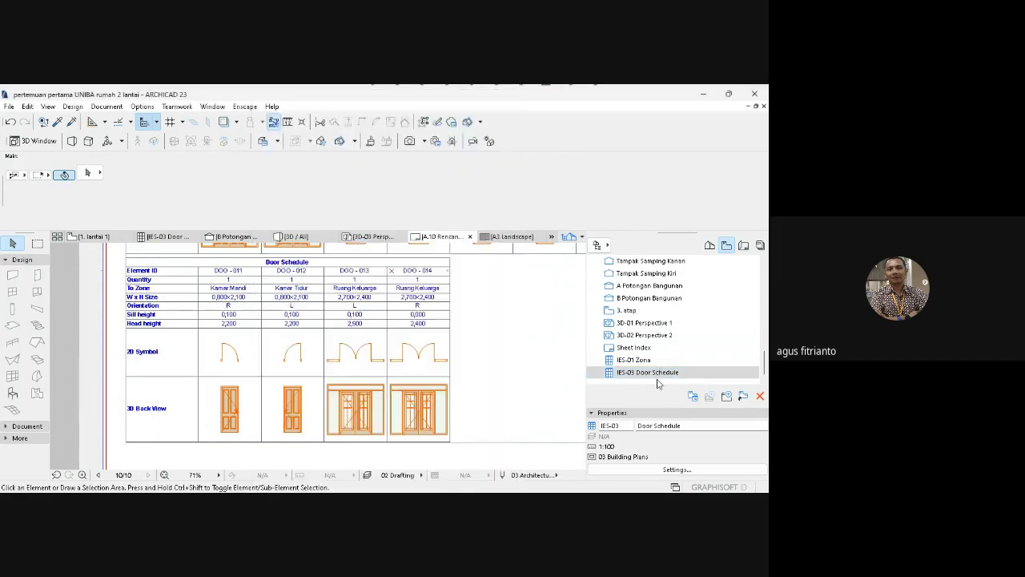
{"action": "left_click", "coordinate": [709, 245]}
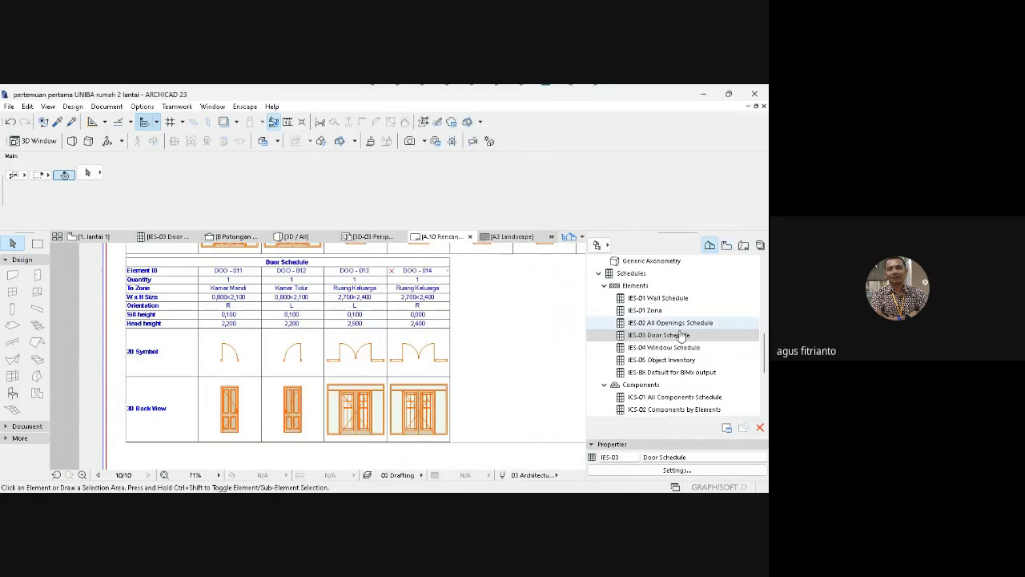
{"action": "left_click", "coordinate": [669, 336]}
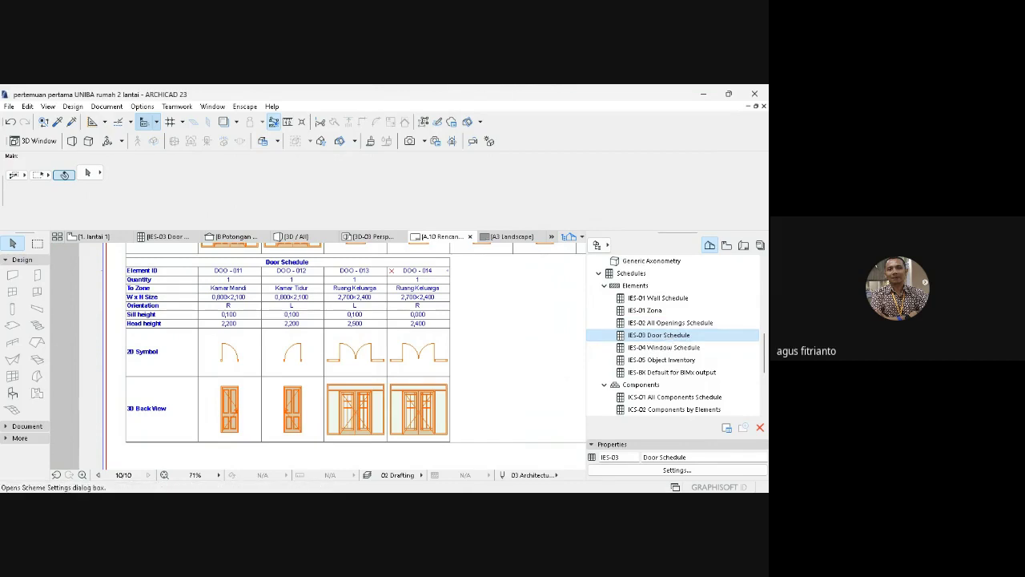
{"action": "left_click", "coordinate": [677, 471]}
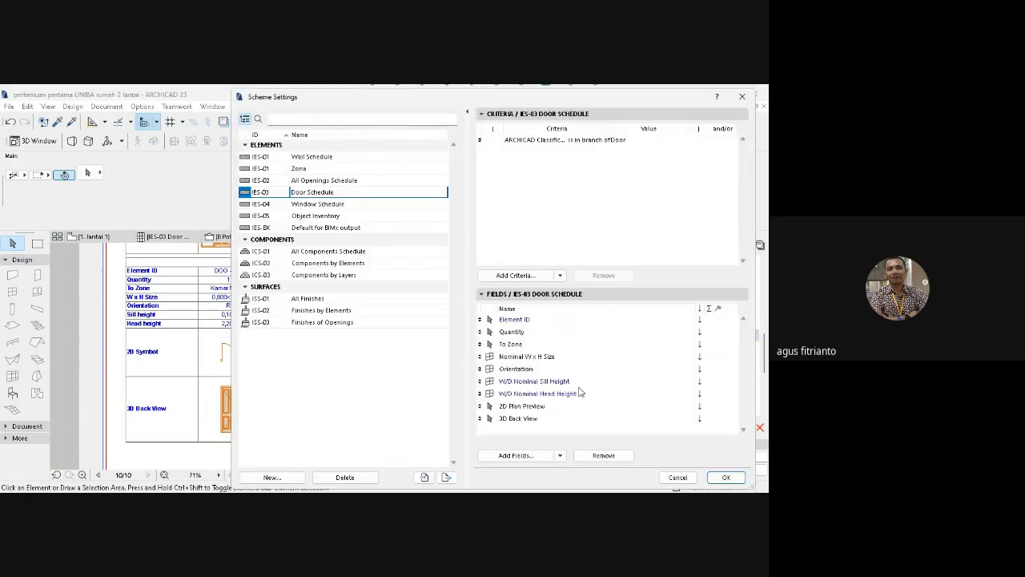
Add the general field Elevation to Project Zero to the door schedule scheme.
{"action": "left_click", "coordinate": [533, 456]}
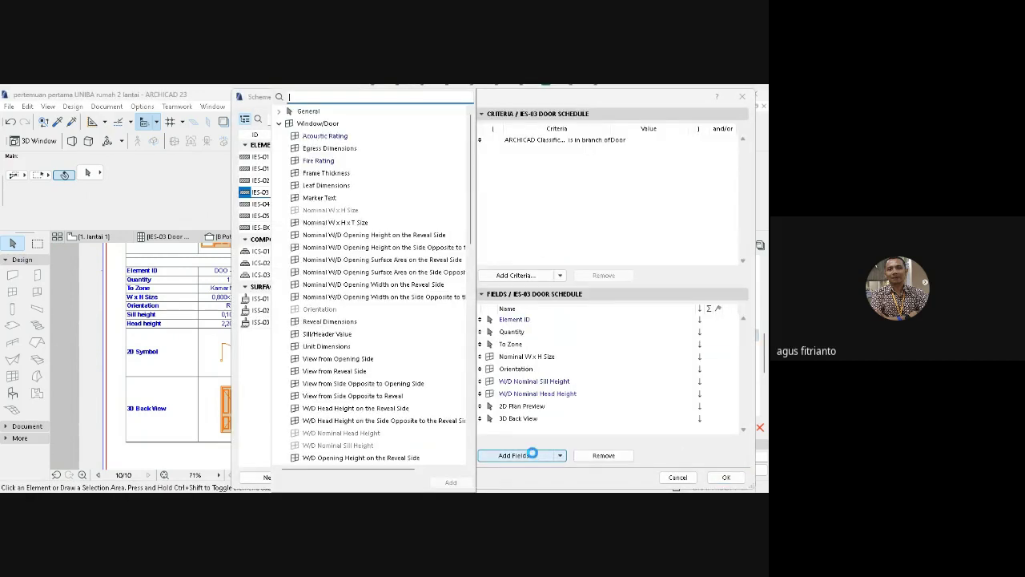
{"action": "left_click", "coordinate": [280, 124]}
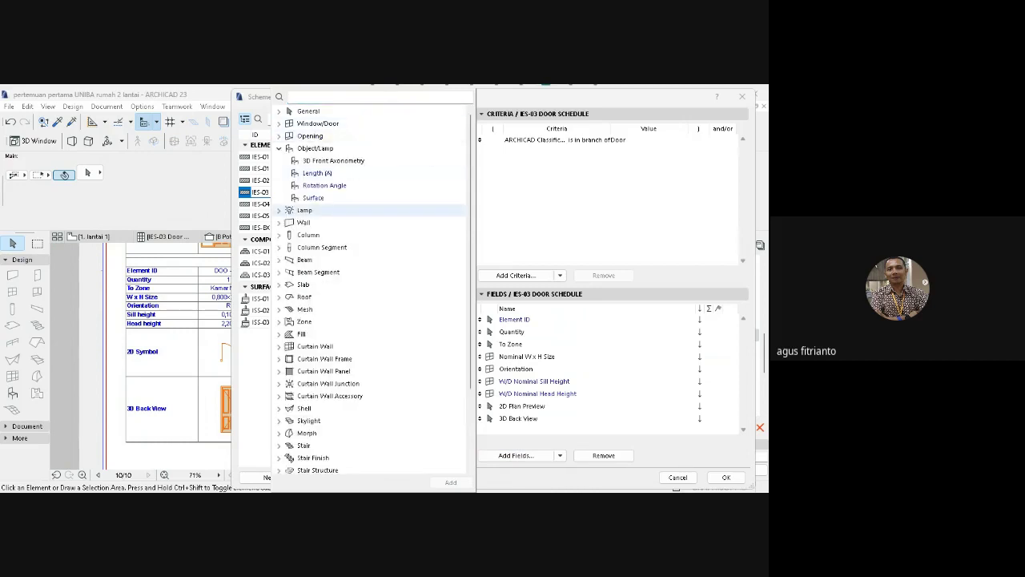
{"action": "left_click", "coordinate": [280, 148]}
{"action": "left_click", "coordinate": [280, 123]}
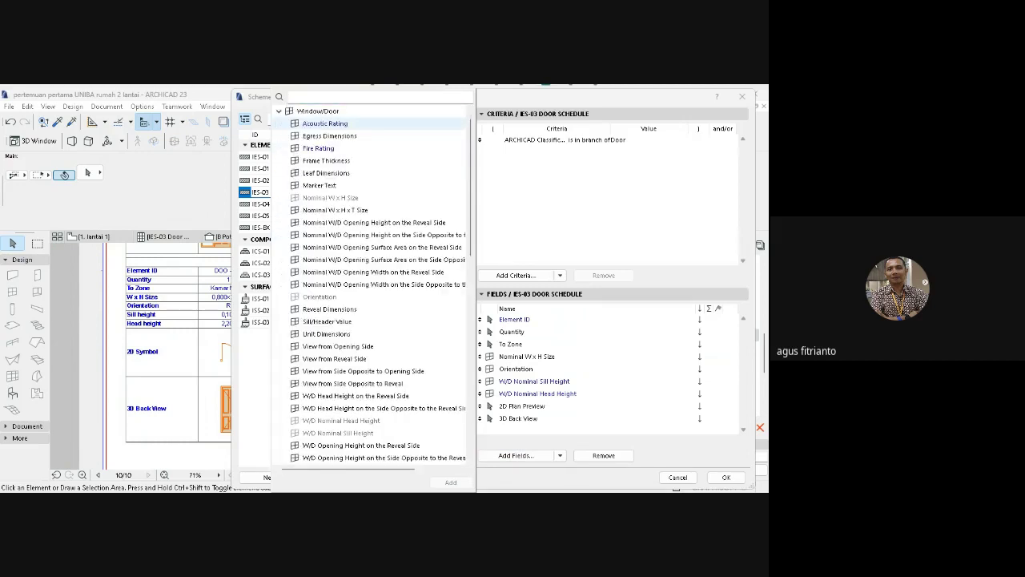
{"action": "scroll", "coordinate": [476, 308], "scroll_direction": "down", "scroll_amount": 5}
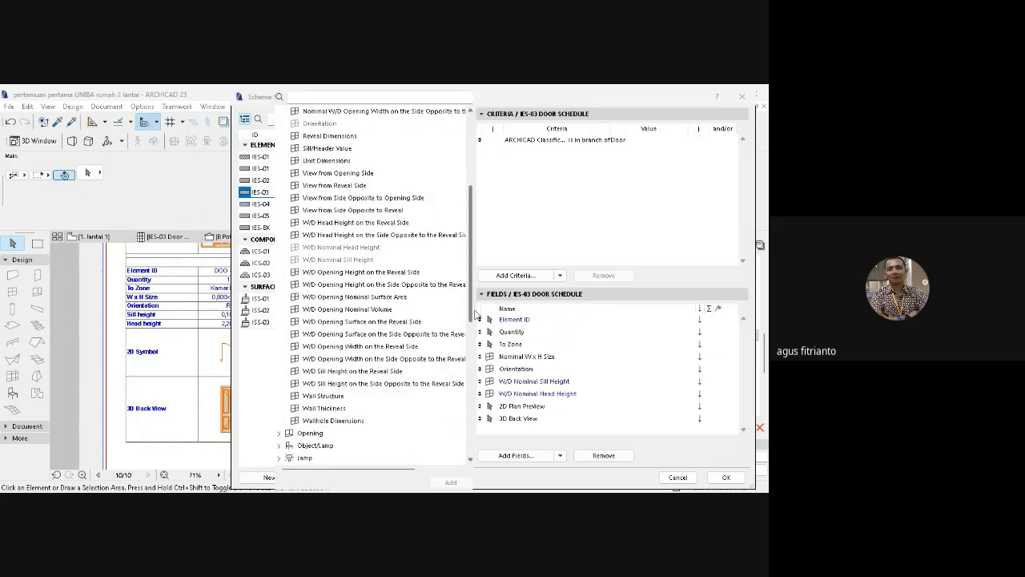
{"action": "scroll", "coordinate": [476, 315], "scroll_direction": "up", "scroll_amount": 10}
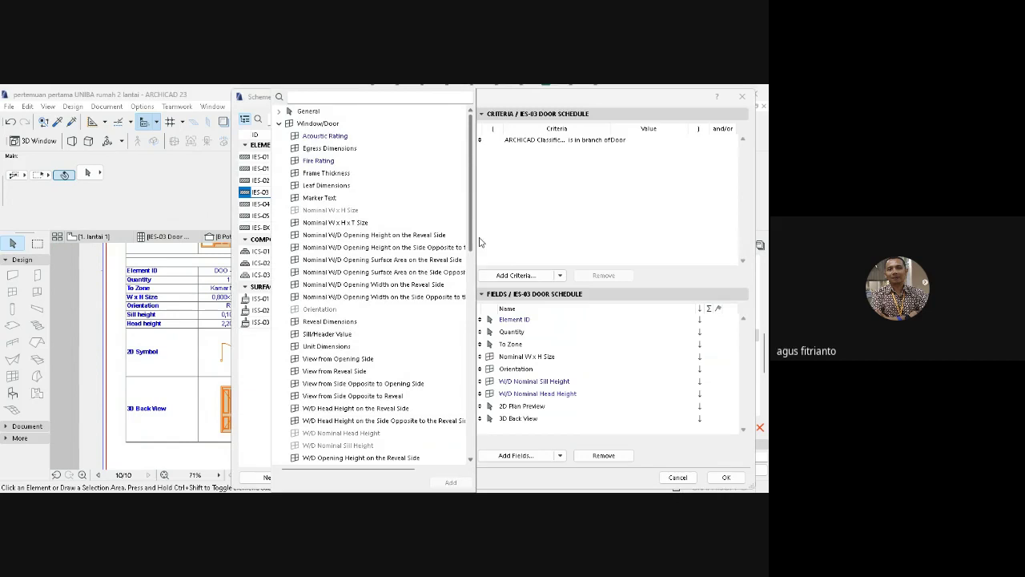
{"action": "left_click", "coordinate": [279, 123]}
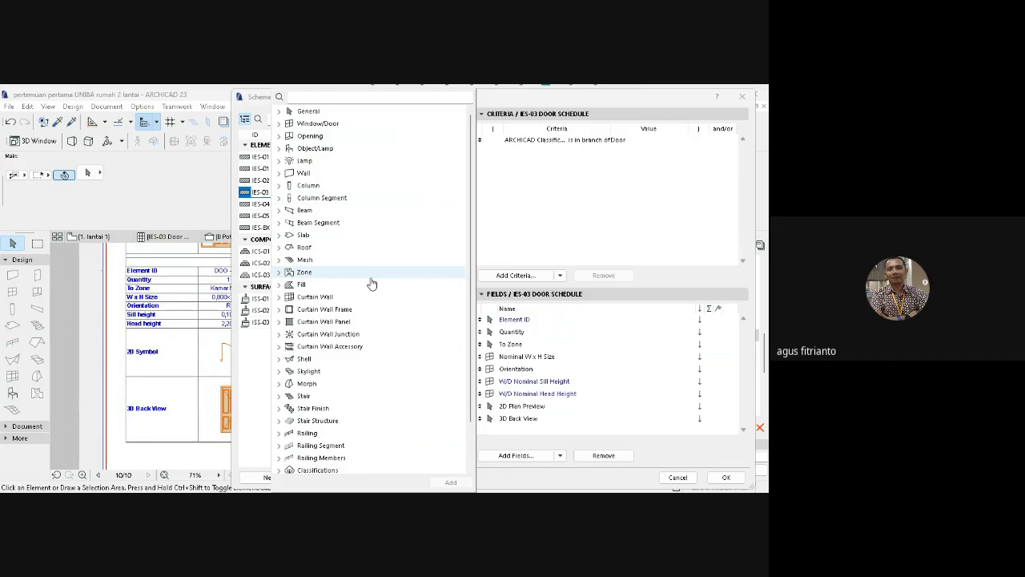
{"action": "left_click", "coordinate": [282, 114]}
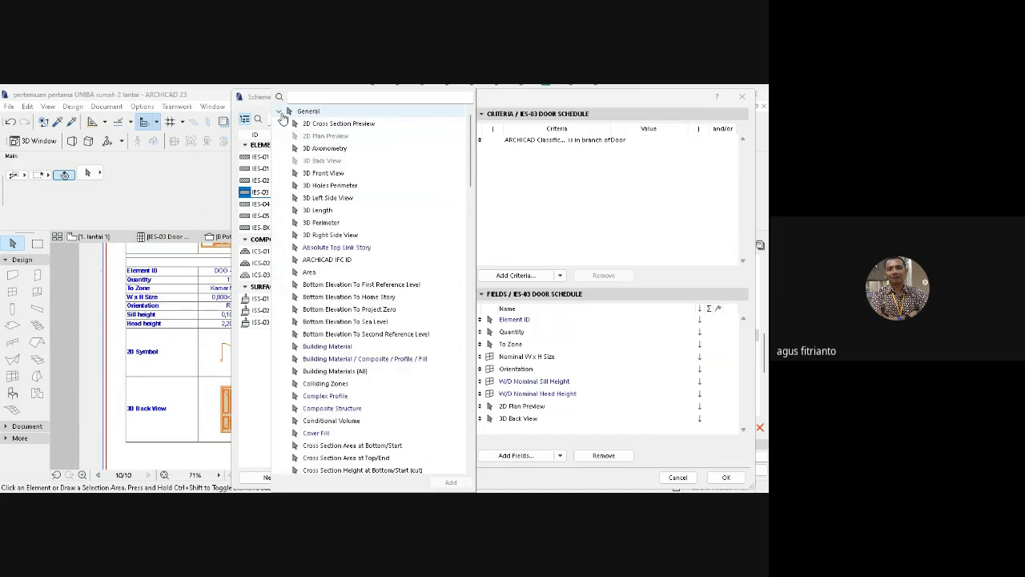
{"action": "scroll", "coordinate": [471, 189], "scroll_direction": "down", "scroll_amount": 2}
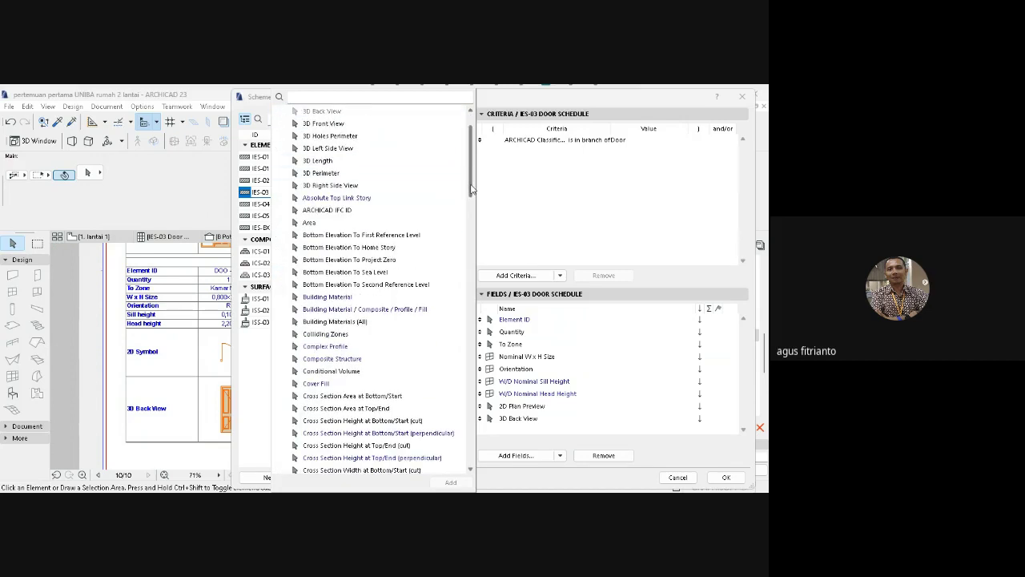
{"action": "scroll", "coordinate": [471, 189], "scroll_direction": "down", "scroll_amount": 12}
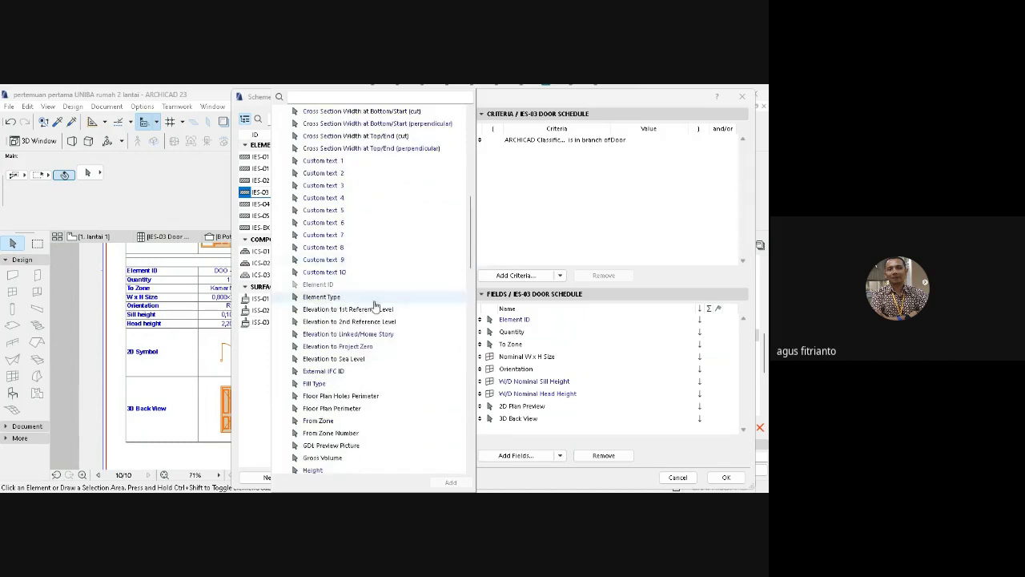
{"action": "double_click", "coordinate": [348, 347]}
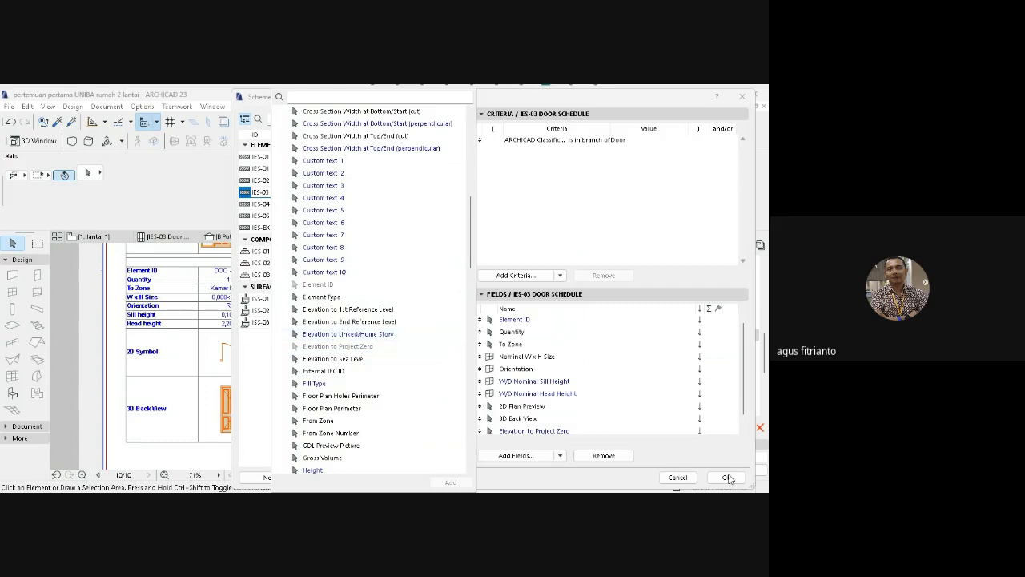
{"action": "left_click", "coordinate": [487, 434]}
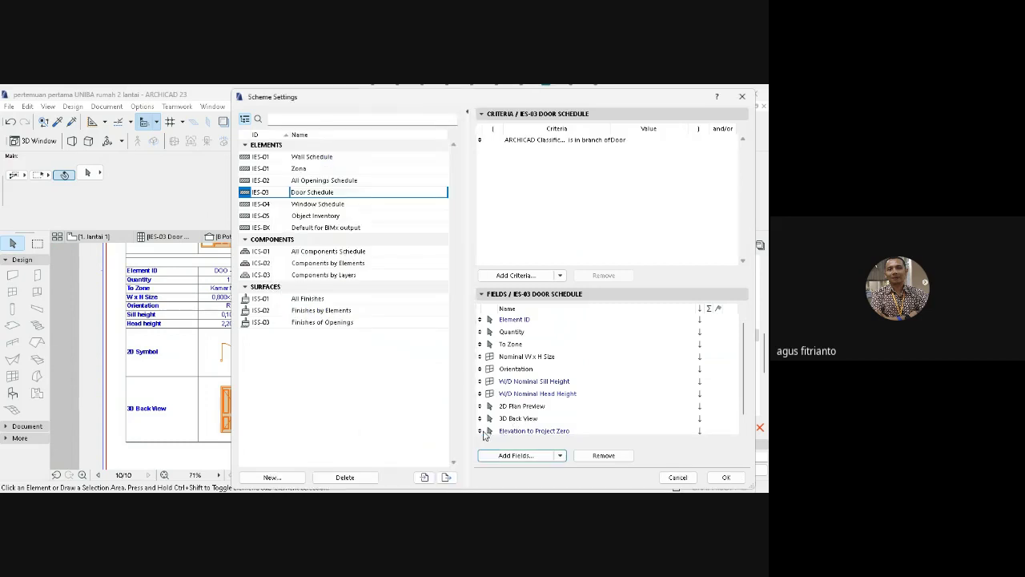
Place Elevation to Project Zero directly below Element ID, move To Zone above Quantity, and update the schedule on layout A.10.
{"action": "left_click_drag", "start_coordinate": [484, 434], "coordinate": [481, 331]}
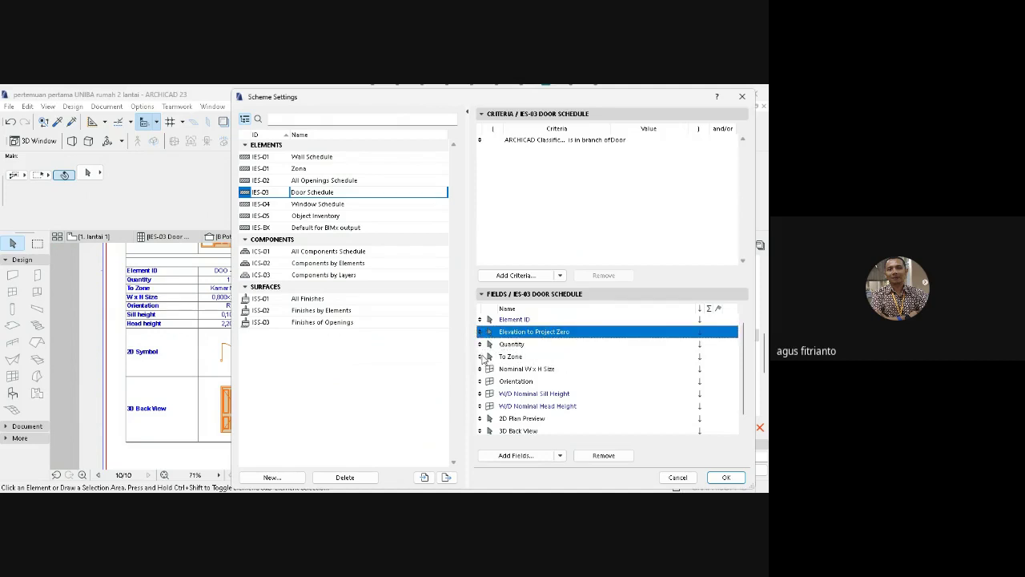
{"action": "left_click_drag", "start_coordinate": [479, 355], "coordinate": [480, 345]}
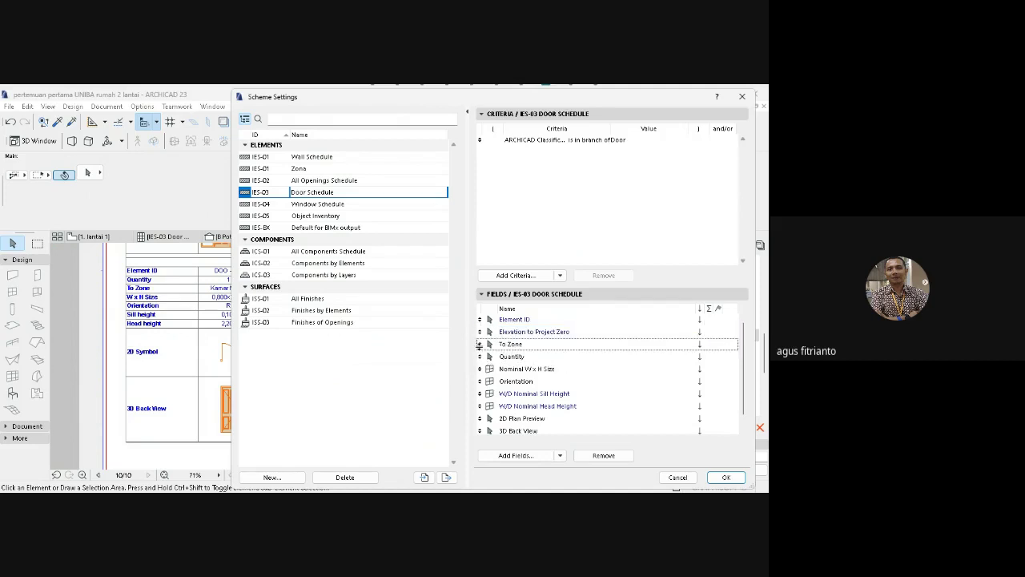
{"action": "left_click", "coordinate": [715, 477]}
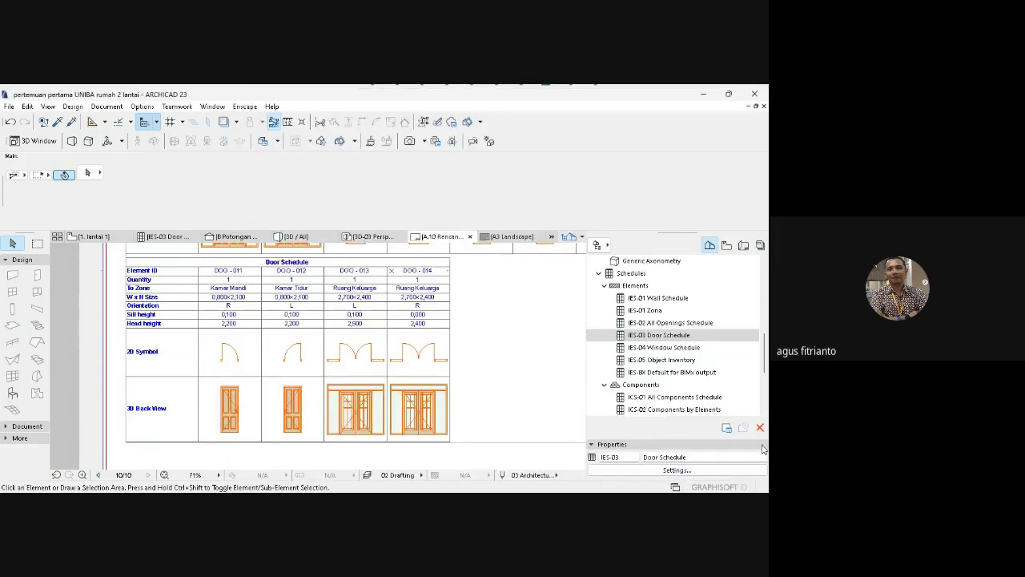
{"action": "left_click", "coordinate": [743, 245]}
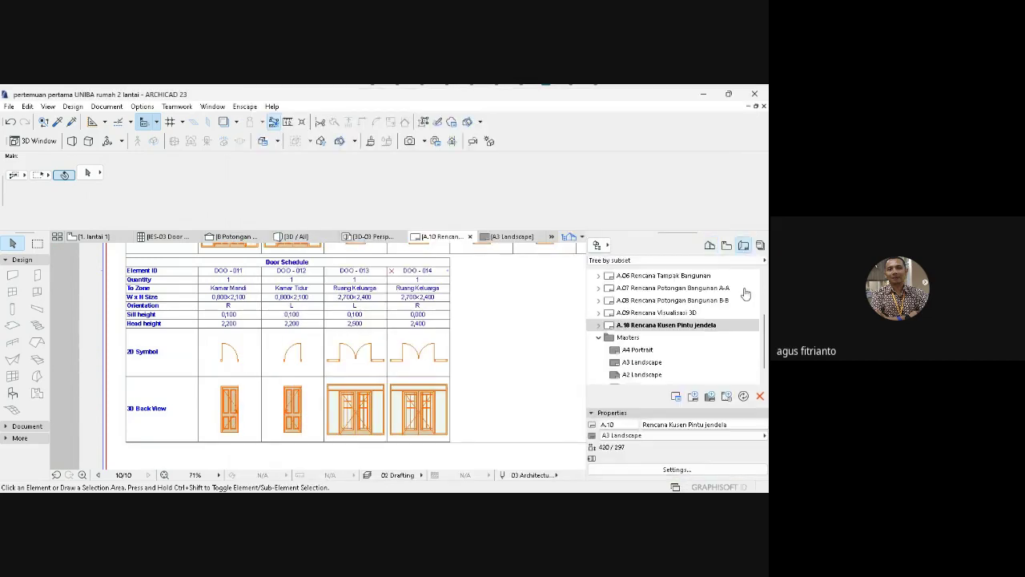
{"action": "left_click", "coordinate": [743, 397]}
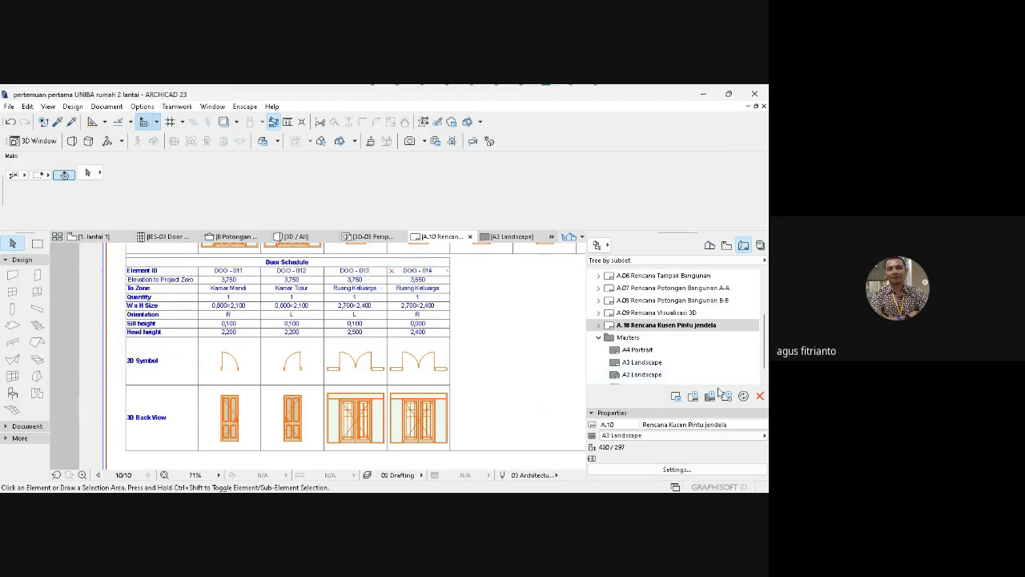
Remove the Elevation to Project Zero field from the IES-03 Door Schedule scheme.
{"action": "left_click", "coordinate": [709, 246]}
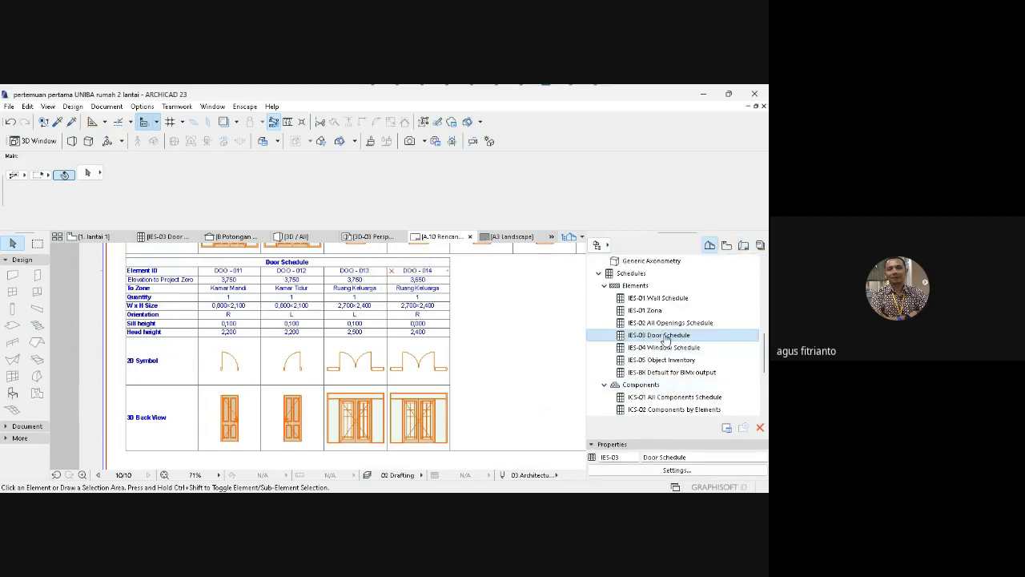
{"action": "left_click", "coordinate": [677, 470]}
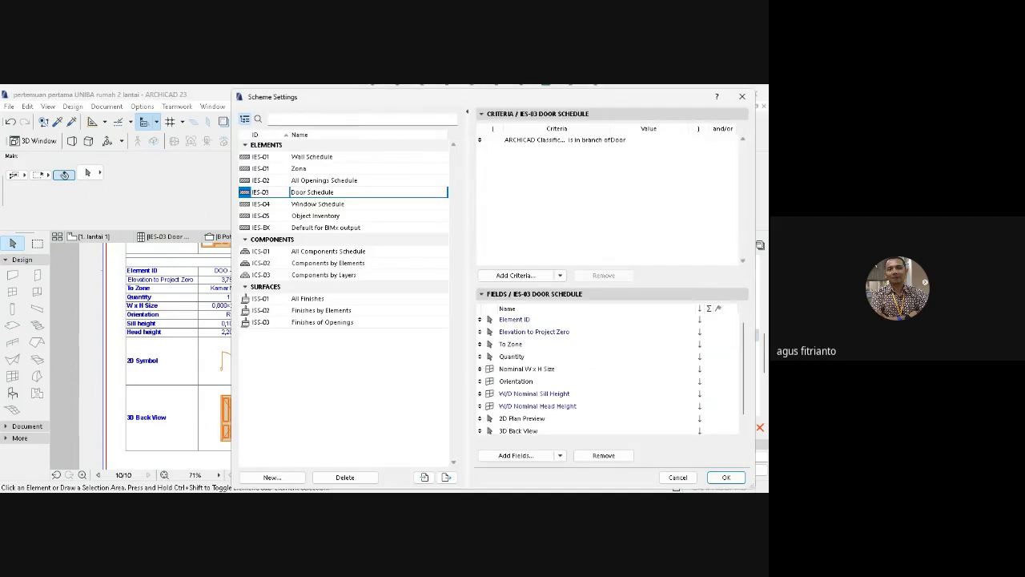
{"action": "left_click", "coordinate": [535, 332]}
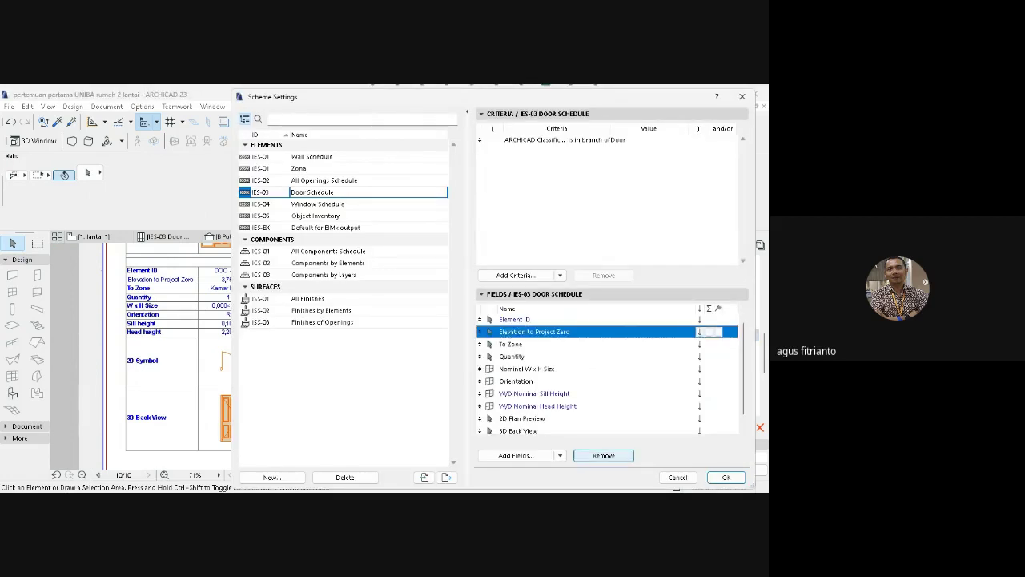
{"action": "left_click", "coordinate": [603, 455]}
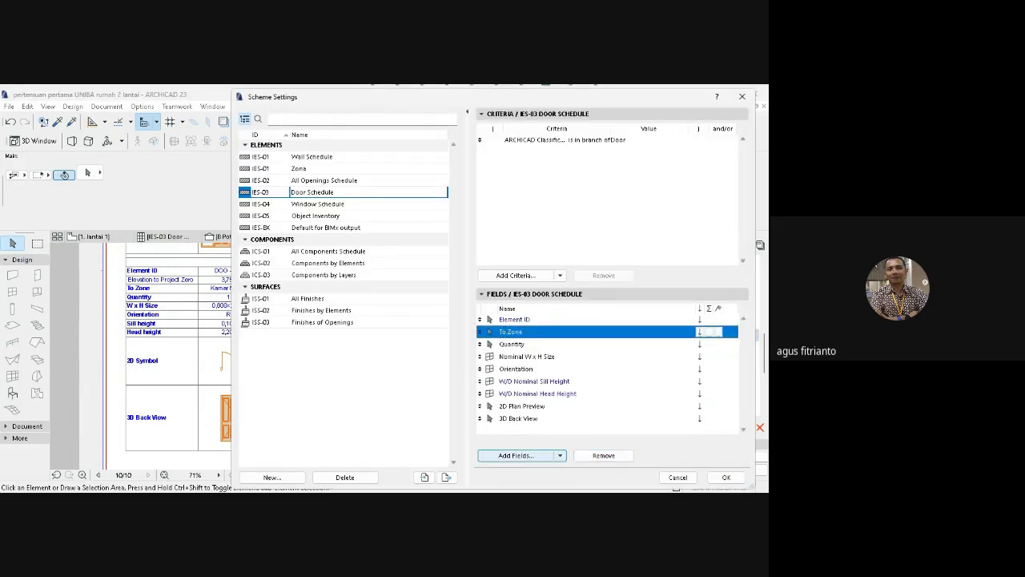
Search the fields available for the door schedule scheme for "elevation" and for "floor".
{"action": "left_click", "coordinate": [516, 455]}
{"action": "type", "text": "el"}
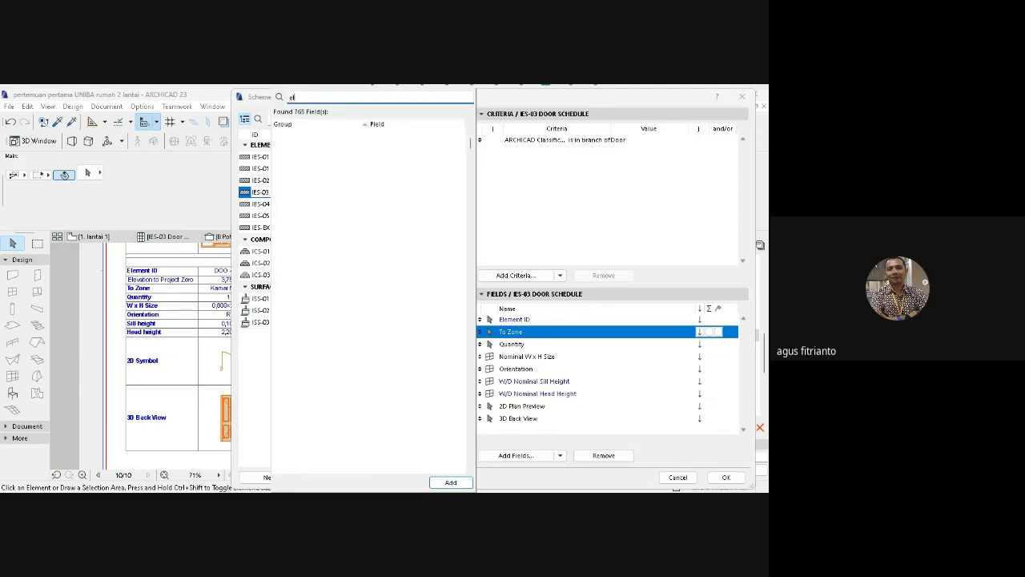
{"action": "type", "text": "evation"}
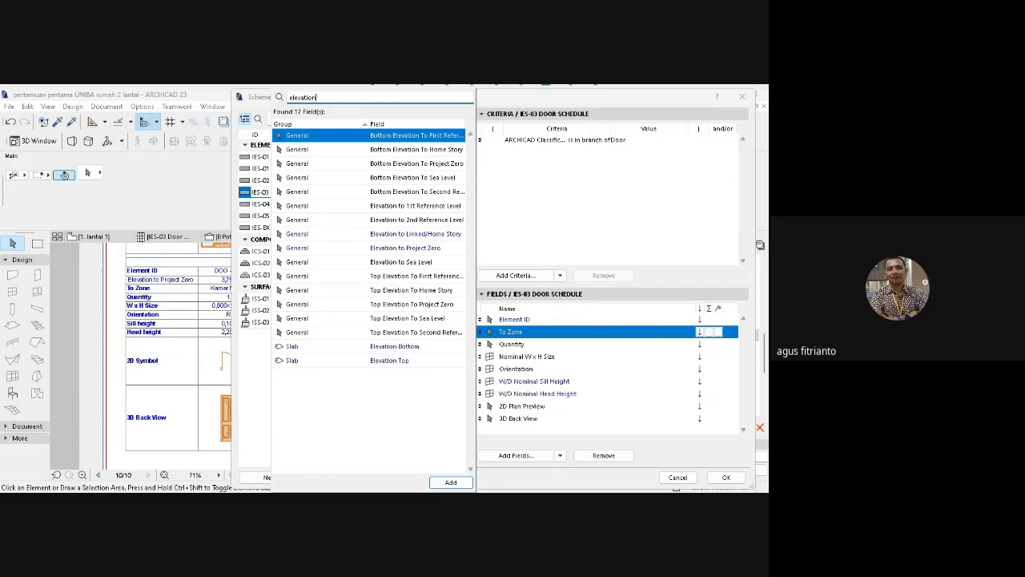
{"action": "key", "text": "ctrl+a"}
{"action": "type", "text": "floor"}
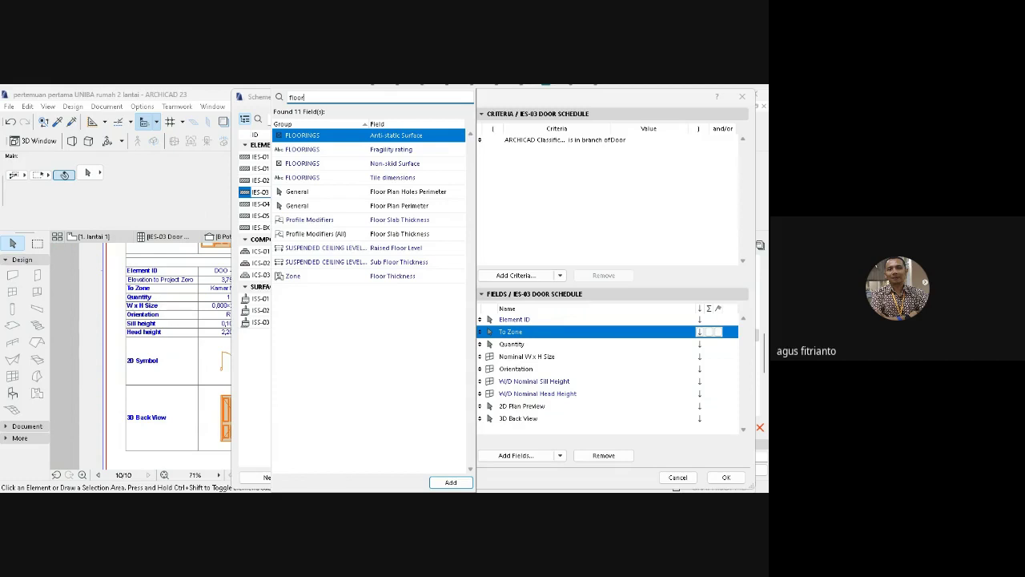
Add the general field Top Elevation To Project Zero to the door schedule scheme and update the schedule on layout A.10.
{"action": "key", "text": "ctrl+a"}
{"action": "type", "text": "eleva"}
{"action": "key", "text": "BackSpace"}
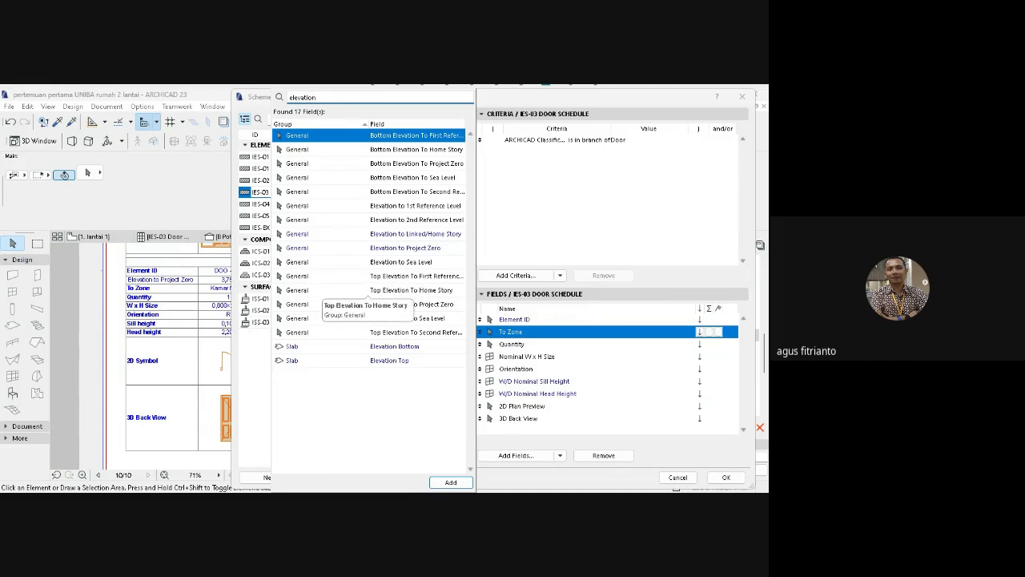
{"action": "left_click", "coordinate": [330, 290]}
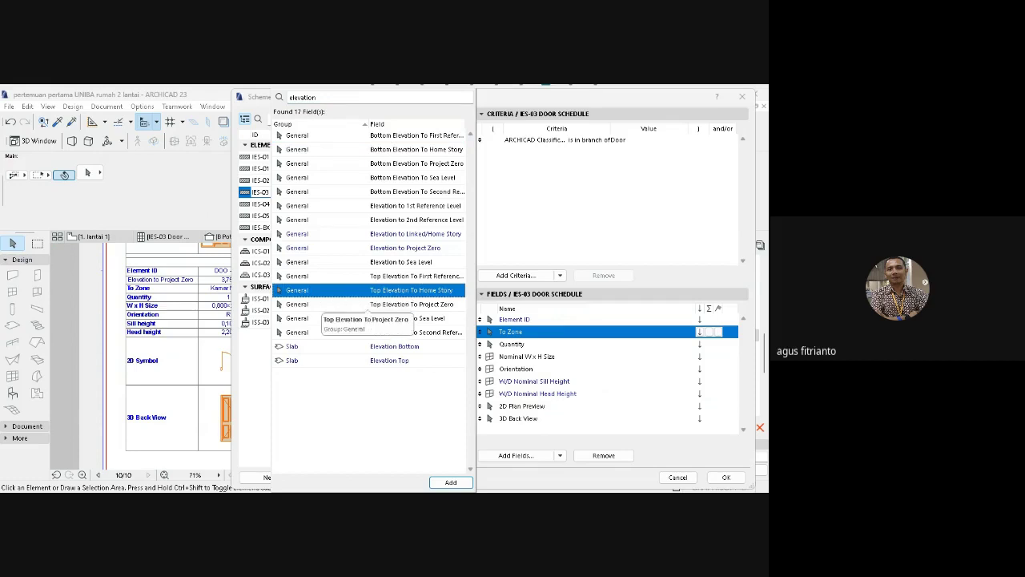
{"action": "left_click", "coordinate": [330, 305]}
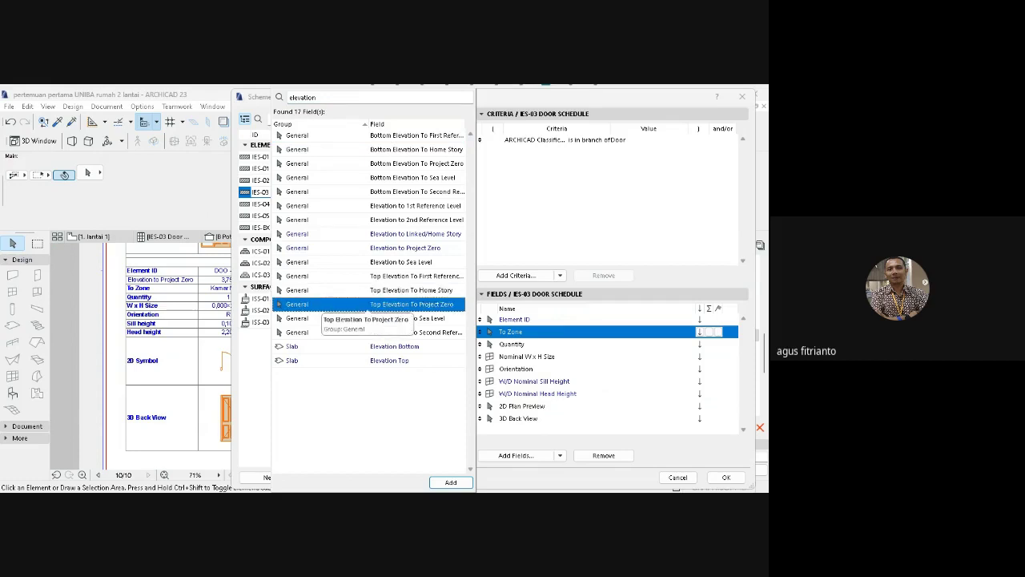
{"action": "double_click", "coordinate": [330, 305]}
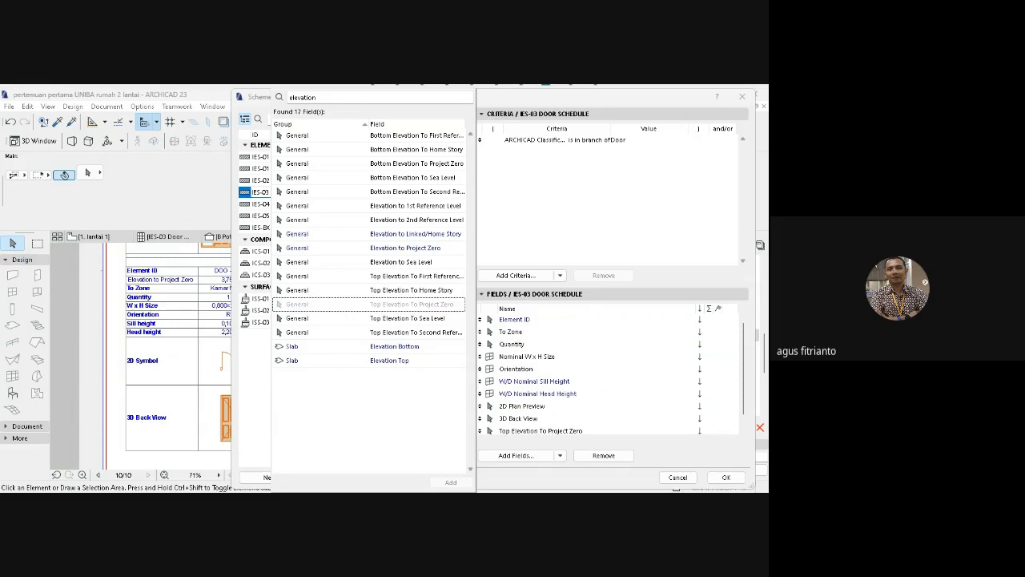
{"action": "key", "text": "Escape"}
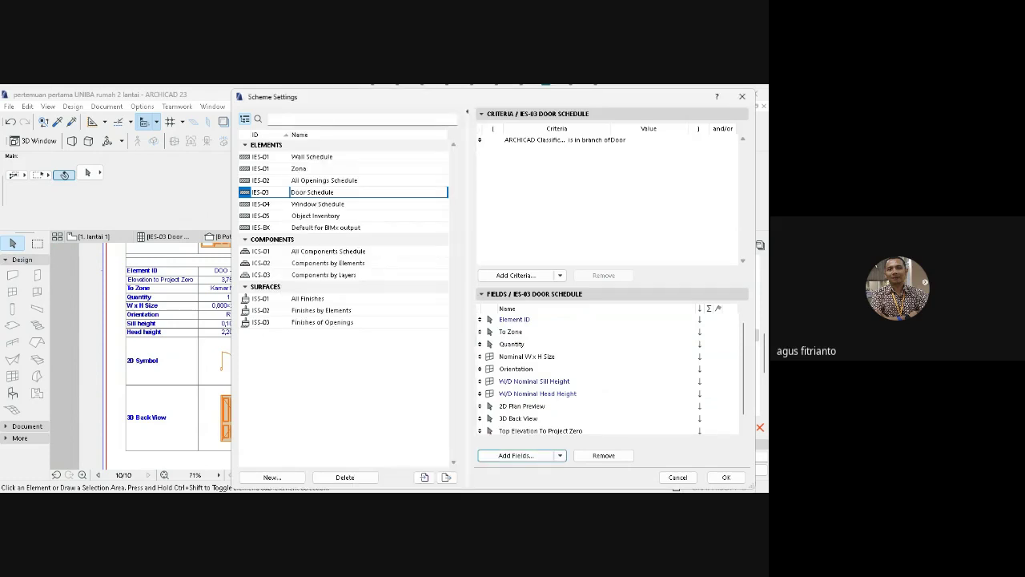
{"action": "left_click", "coordinate": [727, 477]}
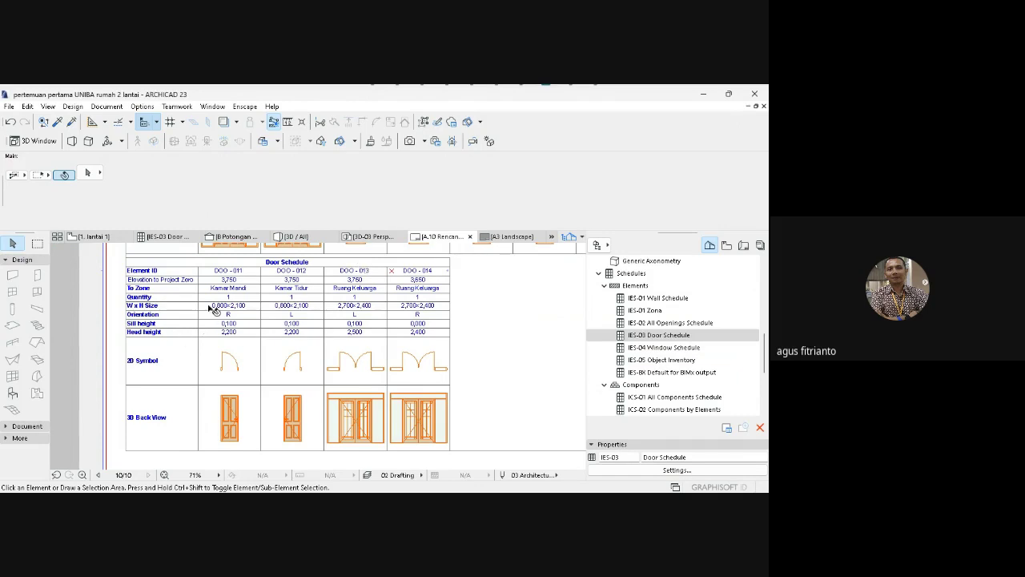
{"action": "left_click", "coordinate": [743, 245]}
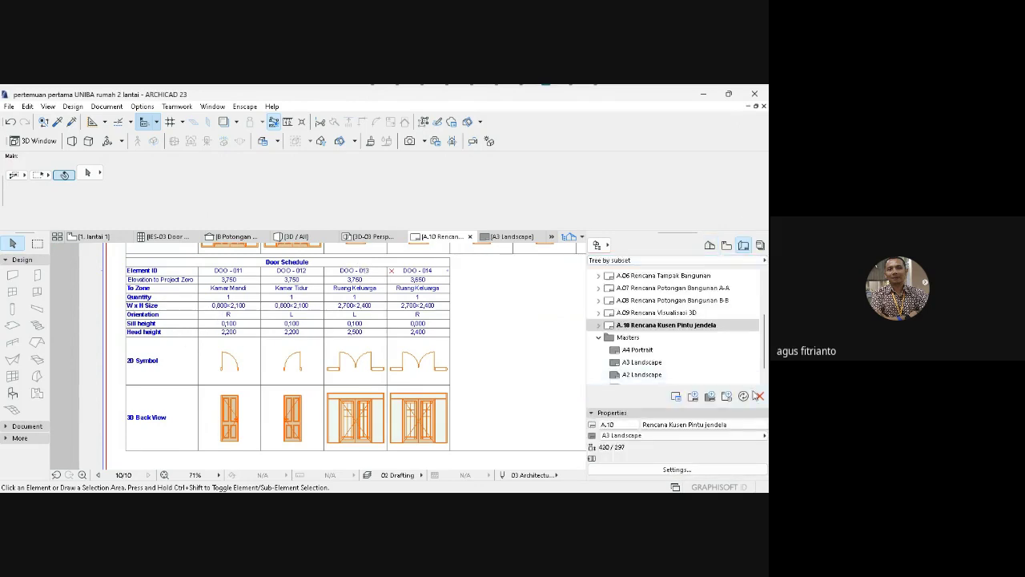
{"action": "left_click", "coordinate": [744, 396]}
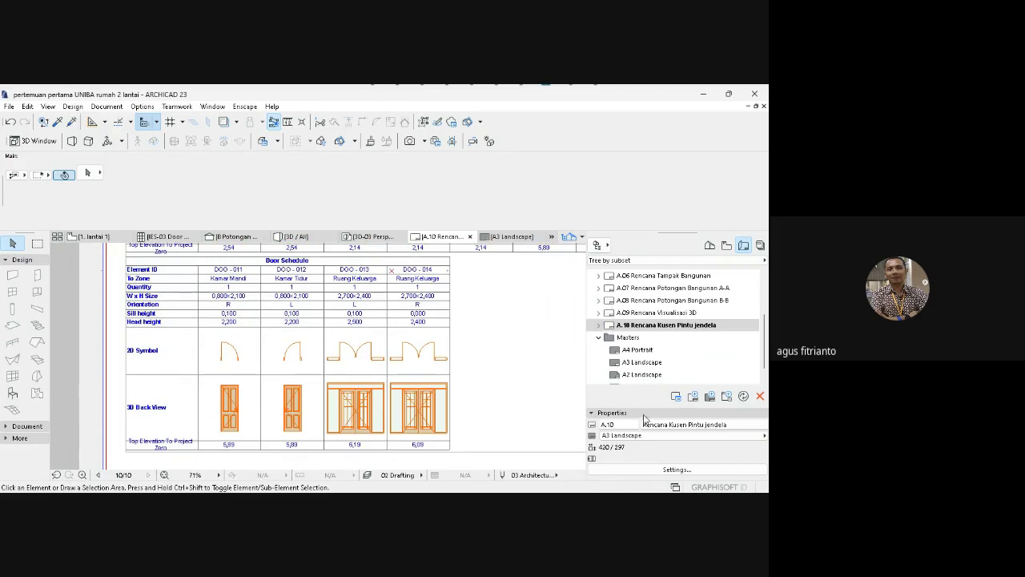
Remove the Top Elevation To Project Zero field from the IES-03 Door Schedule scheme.
{"action": "left_click", "coordinate": [712, 248]}
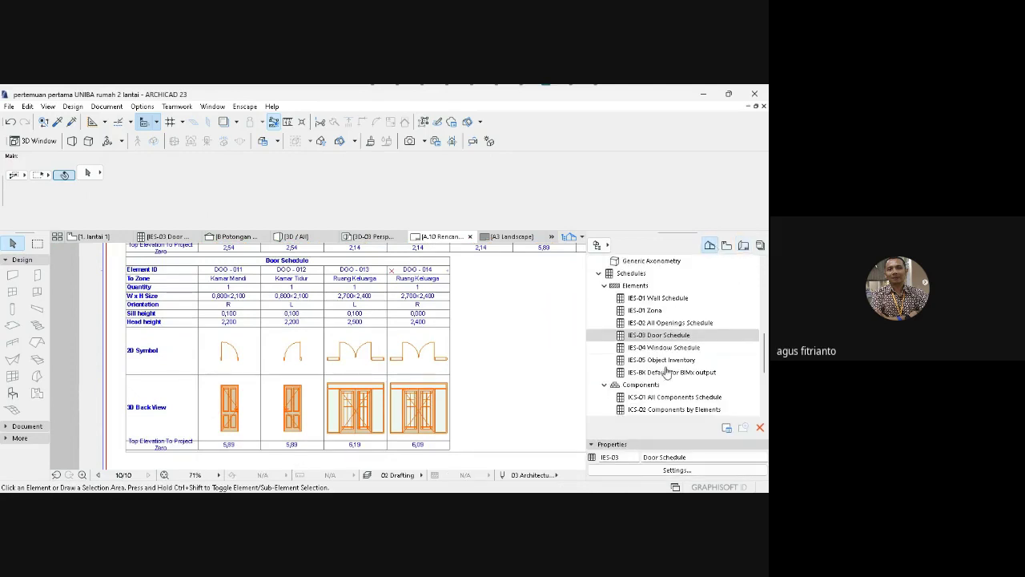
{"action": "left_click", "coordinate": [661, 337]}
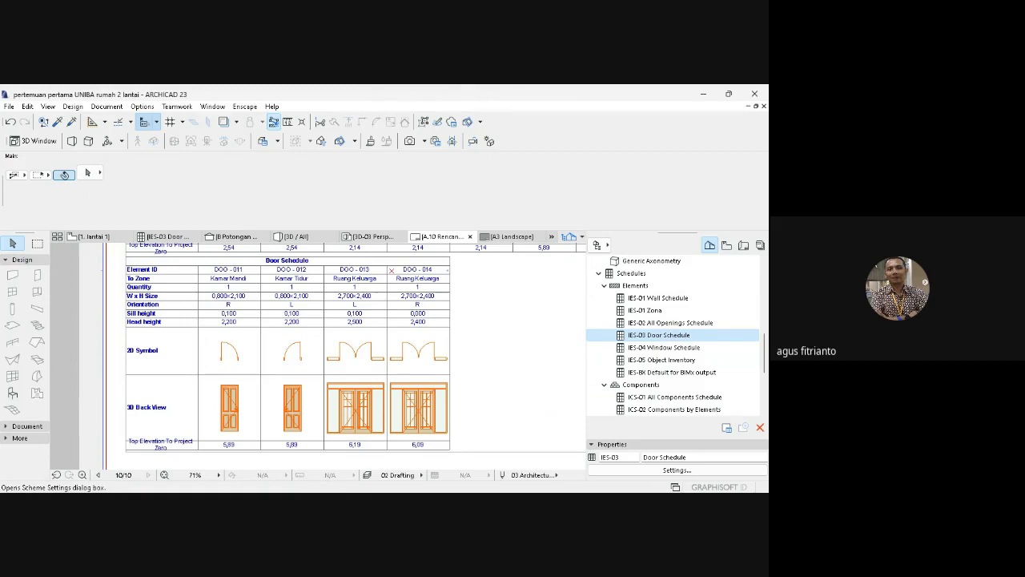
{"action": "left_click", "coordinate": [677, 470]}
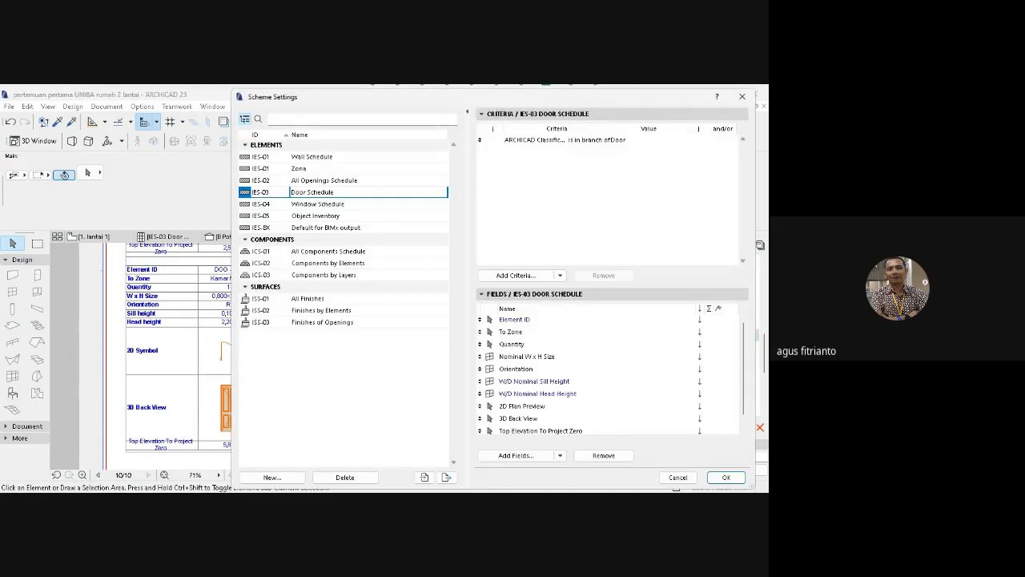
{"action": "scroll", "coordinate": [609, 368], "scroll_direction": "down", "scroll_amount": 1}
{"action": "left_click", "coordinate": [541, 418]}
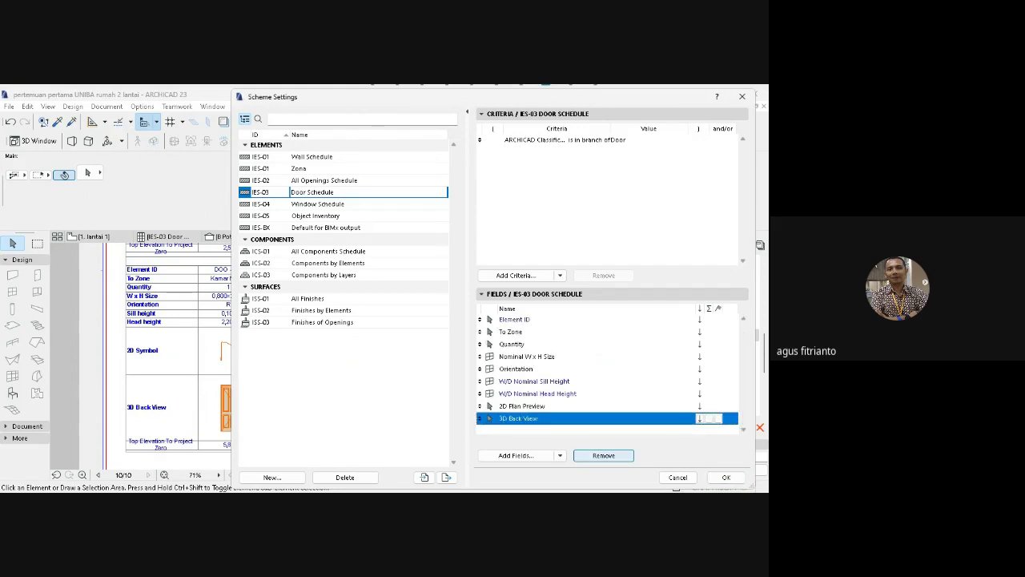
{"action": "left_click", "coordinate": [725, 477]}
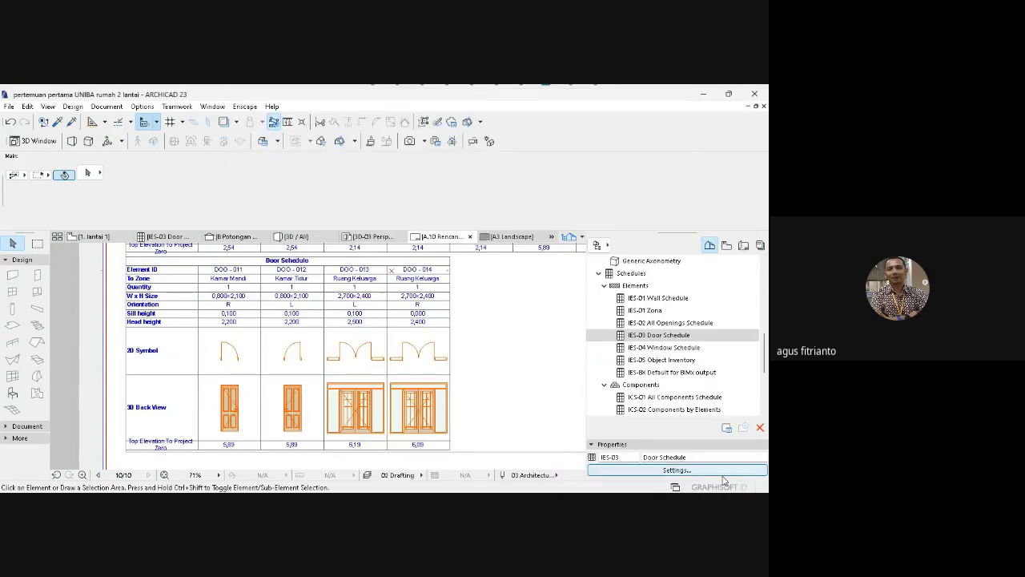
Update the door schedule drawing on layout A.10 Rencana Kusen Pintu jendela.
{"action": "left_click", "coordinate": [744, 245]}
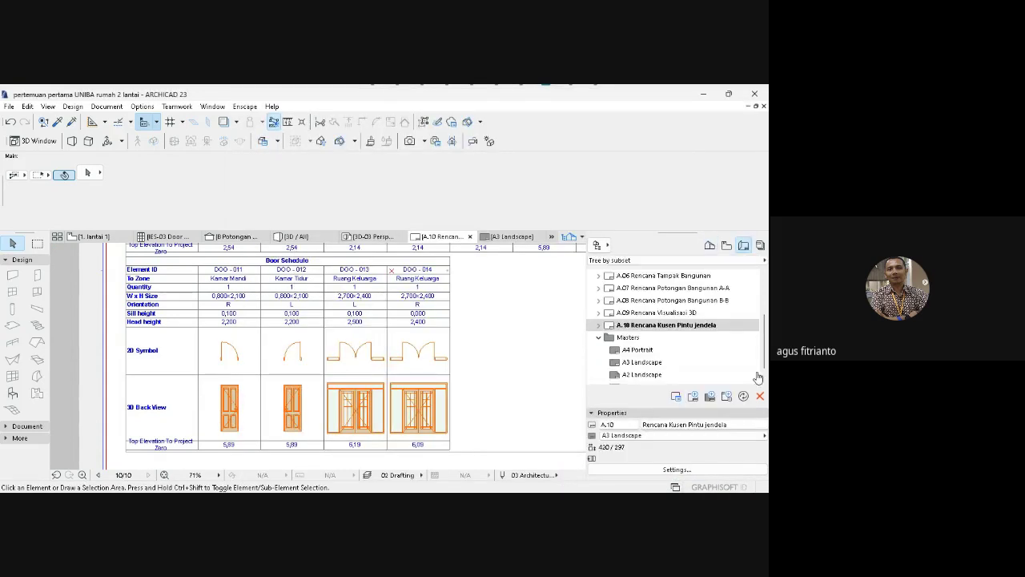
{"action": "left_click", "coordinate": [742, 397]}
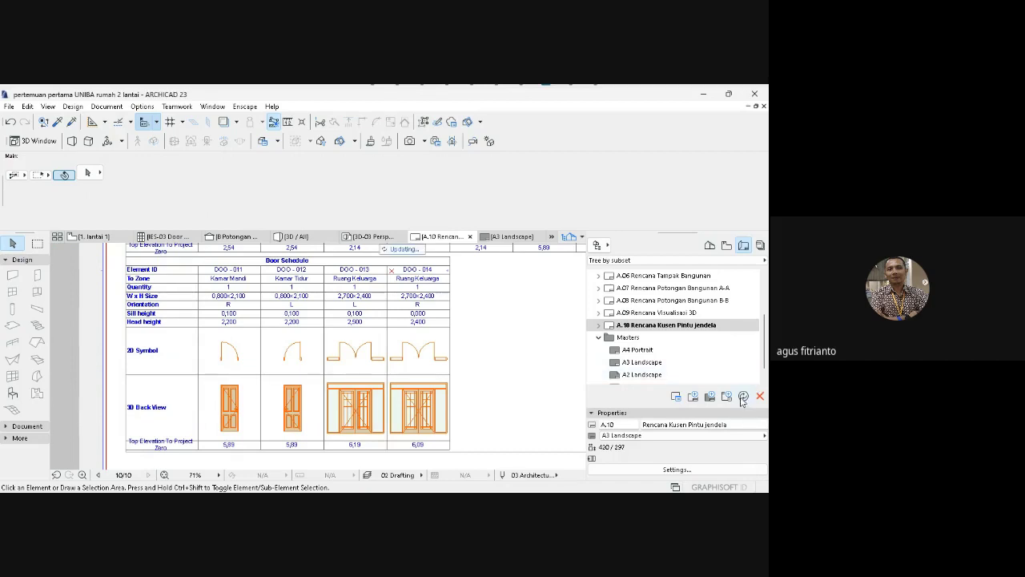
{"action": "left_click", "coordinate": [164, 474]}
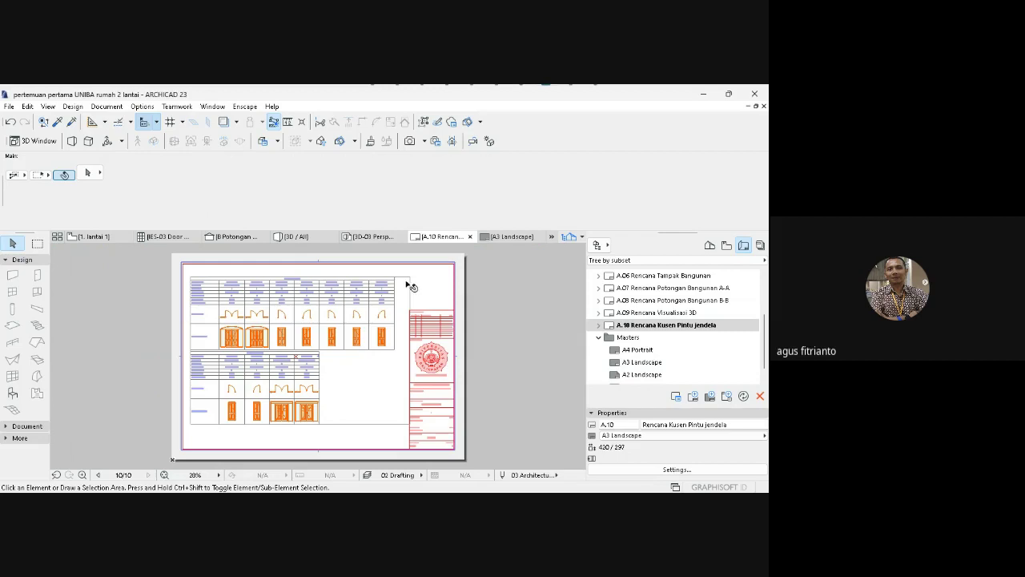
{"action": "left_click", "coordinate": [489, 287]}
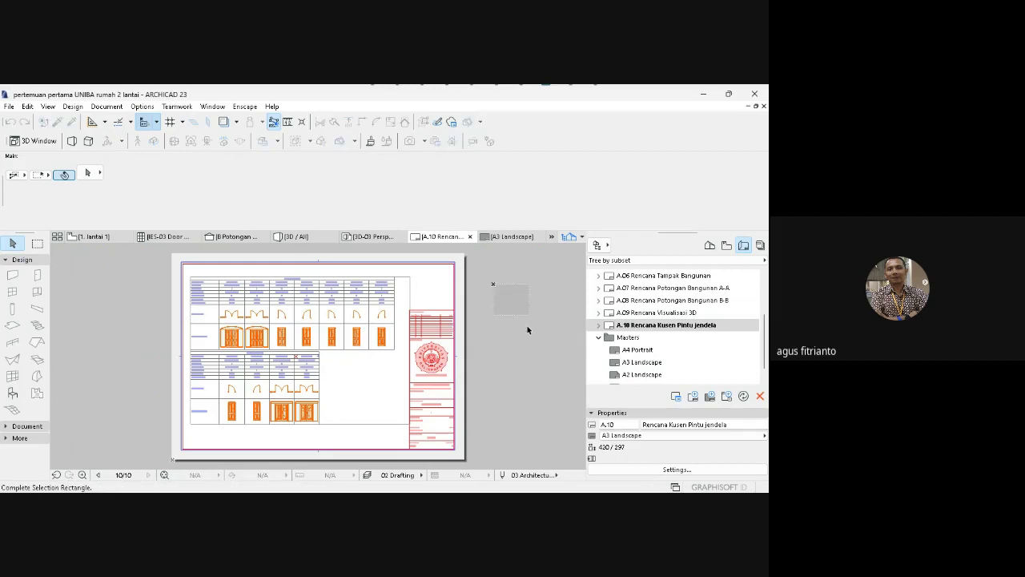
{"action": "left_click", "coordinate": [497, 338]}
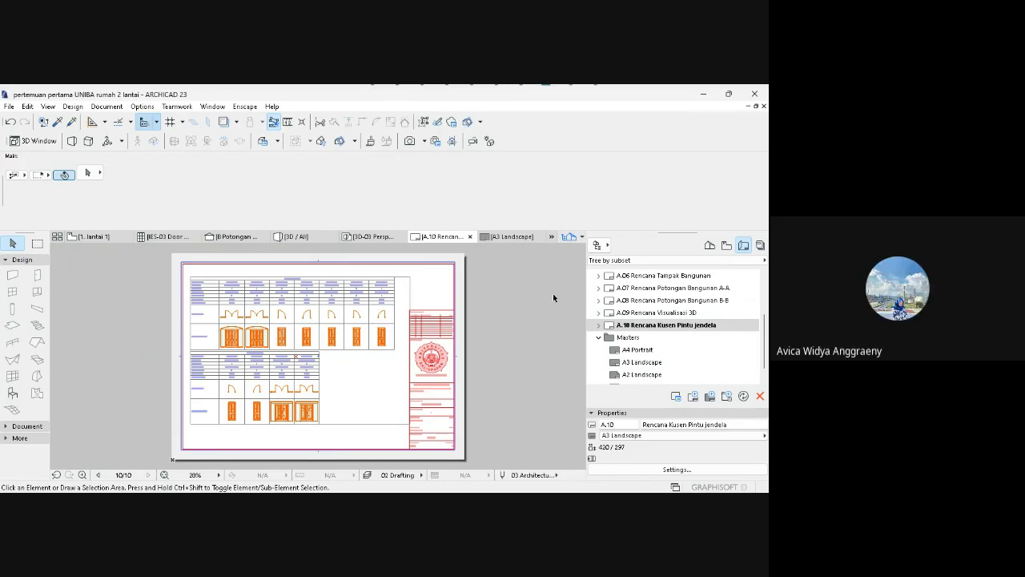
Review the IES-03 Door Schedule scheme's fields from Element ID through Orientation.
{"action": "left_click", "coordinate": [710, 245]}
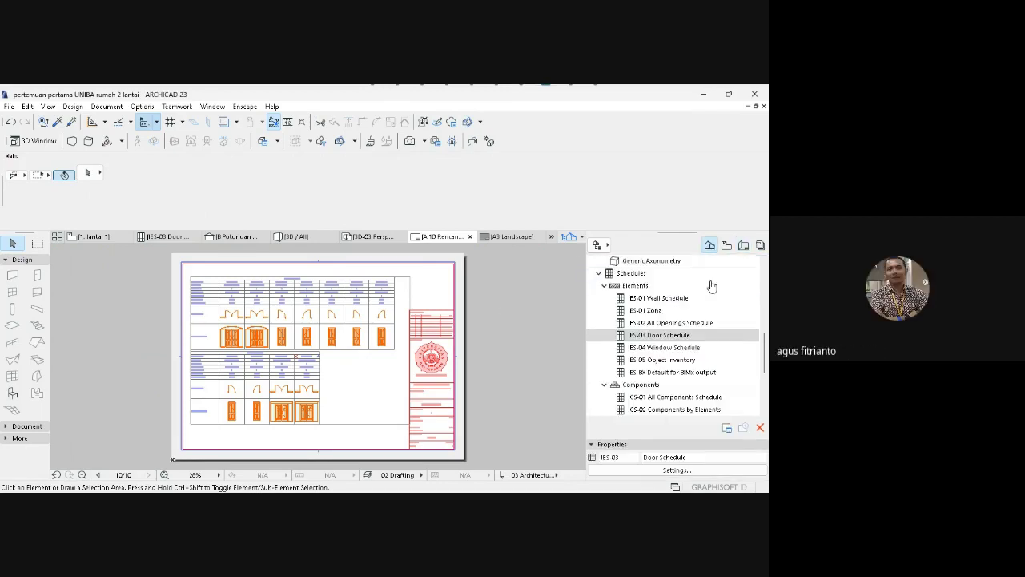
{"action": "left_click", "coordinate": [652, 337]}
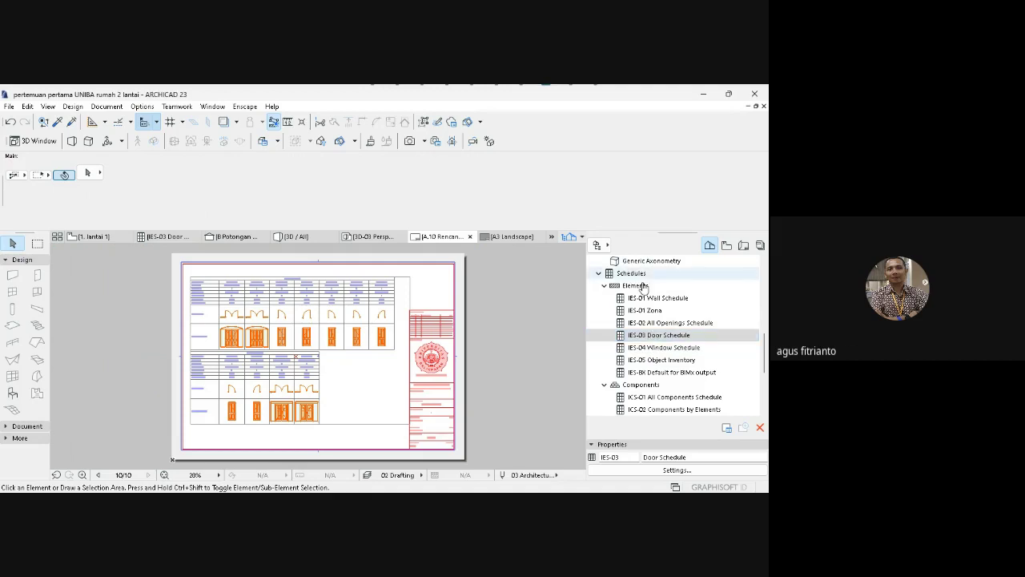
{"action": "left_click", "coordinate": [710, 246]}
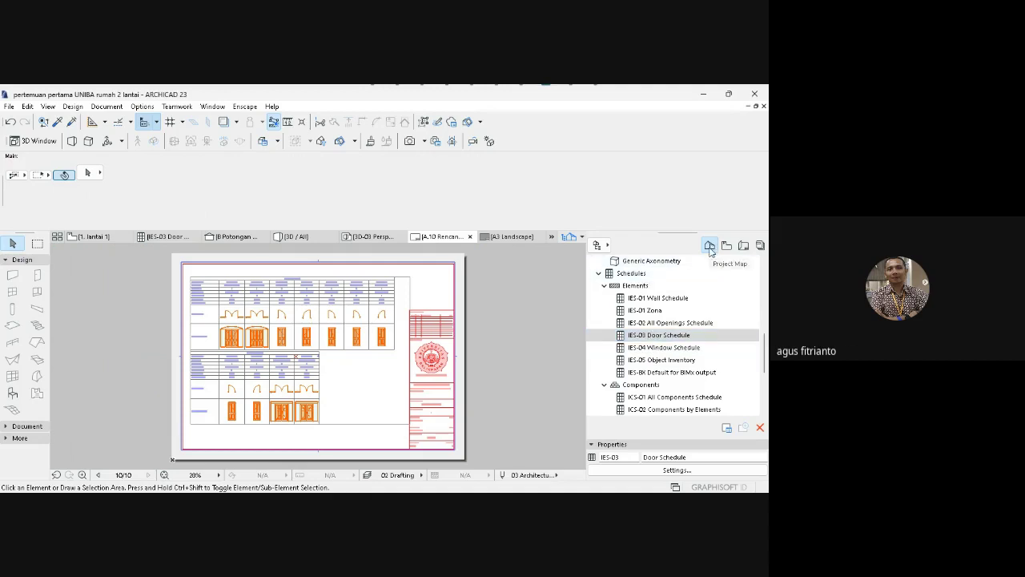
{"action": "mouse_move", "coordinate": [764, 352]}
{"action": "left_mouse_down"}
{"action": "mouse_move", "coordinate": [764, 278]}
{"action": "mouse_move", "coordinate": [765, 345]}
{"action": "left_mouse_up"}
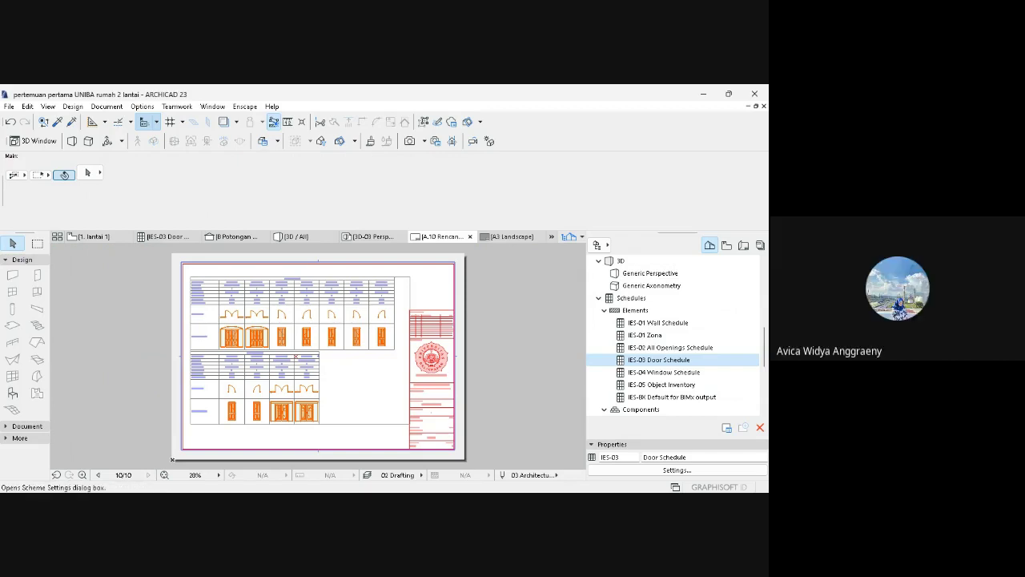
{"action": "left_click", "coordinate": [677, 470]}
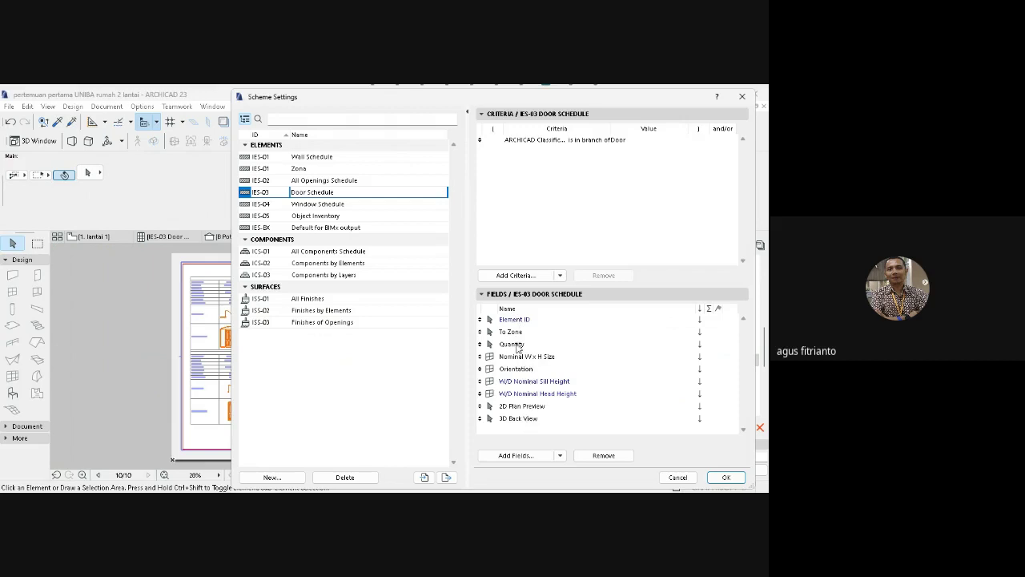
{"action": "left_click", "coordinate": [516, 321]}
{"action": "left_click", "coordinate": [518, 332]}
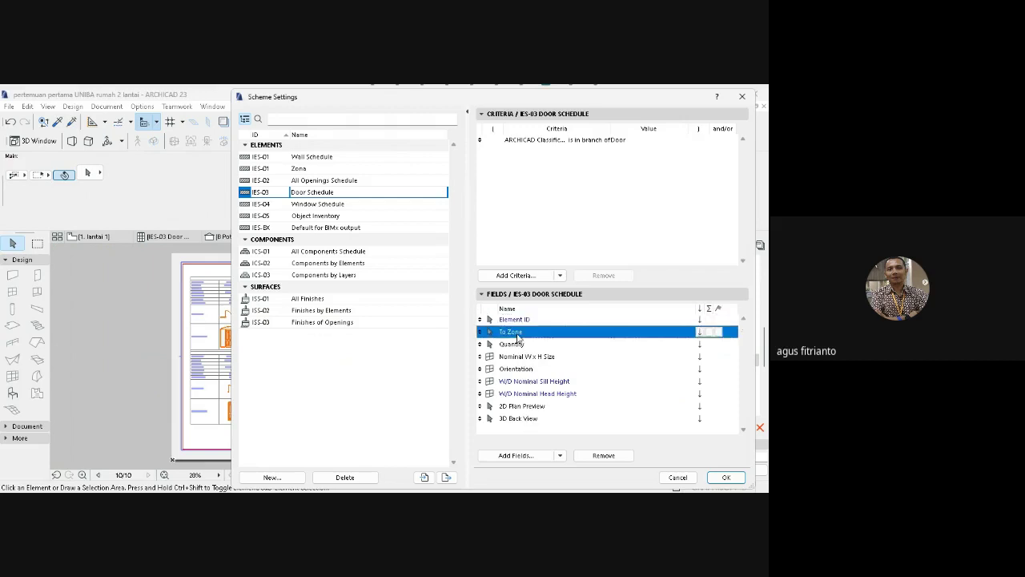
{"action": "left_click", "coordinate": [521, 344]}
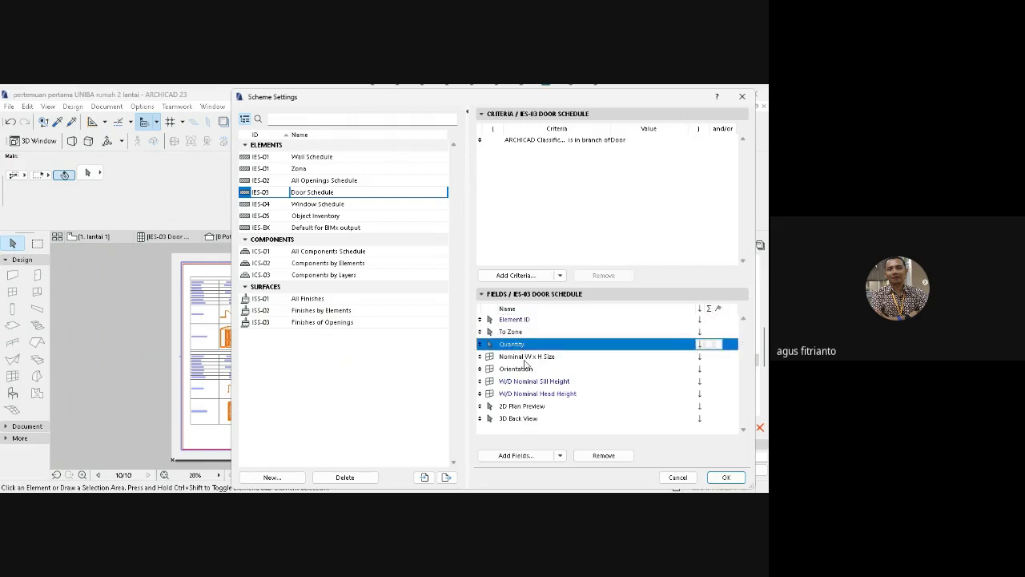
{"action": "left_click", "coordinate": [525, 359]}
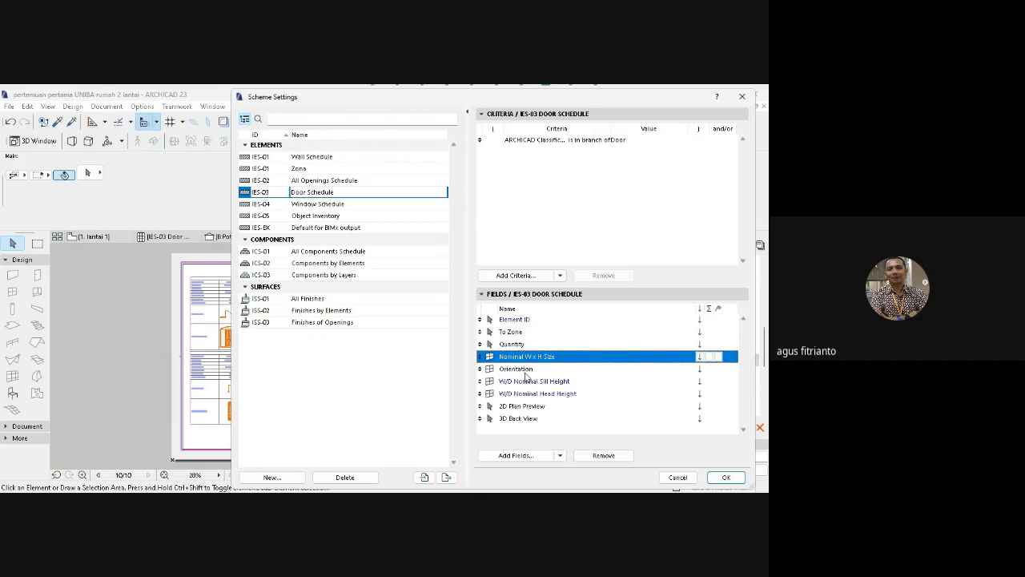
{"action": "left_click", "coordinate": [525, 370]}
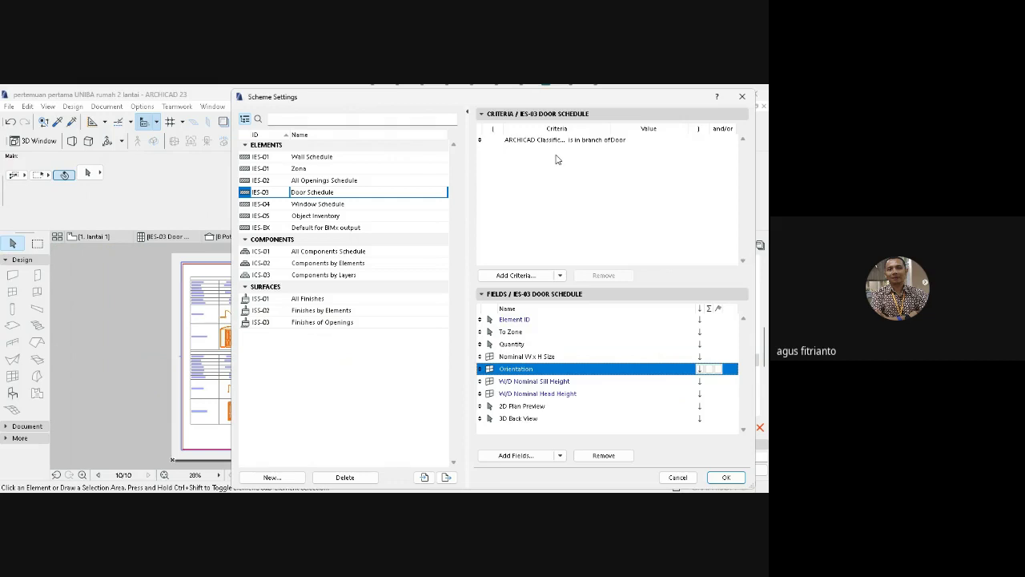
{"action": "left_click", "coordinate": [725, 477]}
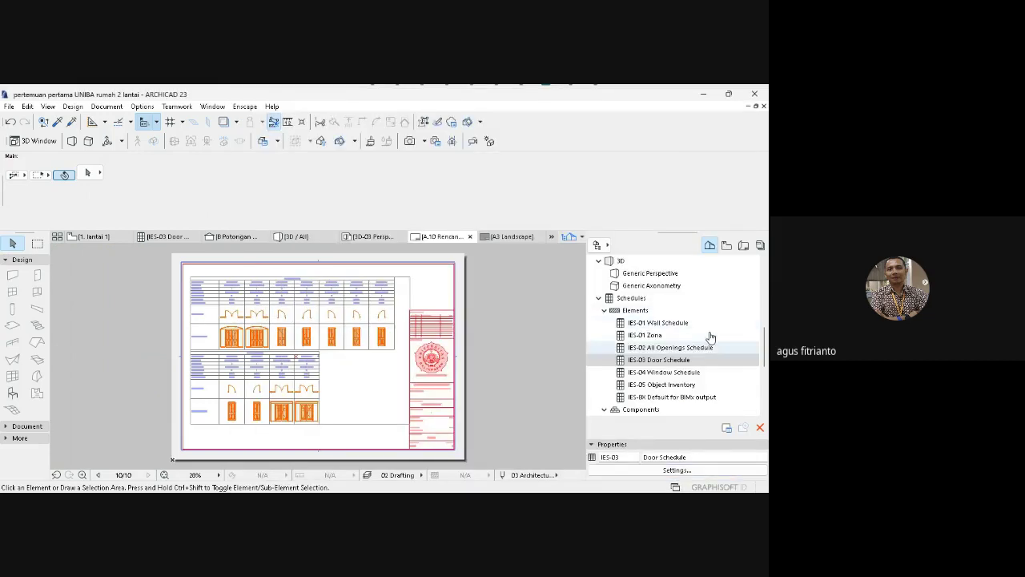
Start a new layout after A.10 in the layout book, based on the A3 Landscape master layout.
{"action": "left_click", "coordinate": [744, 245]}
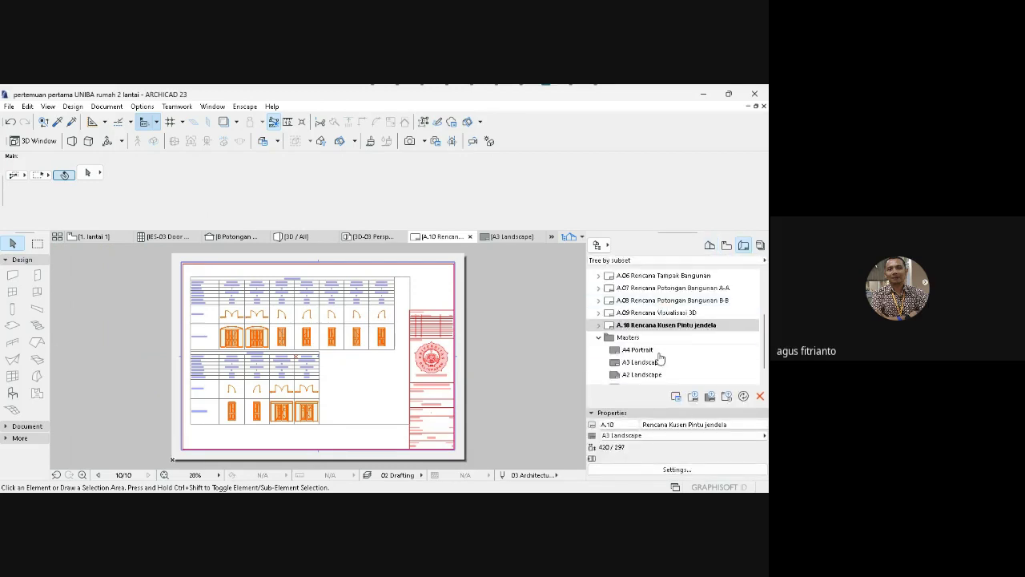
{"action": "left_click", "coordinate": [644, 330]}
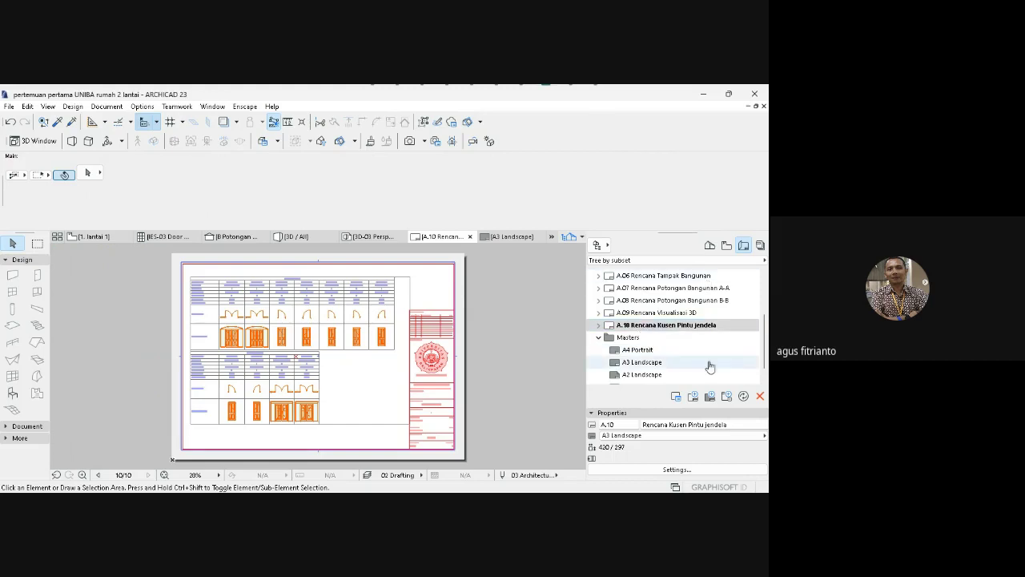
{"action": "left_click", "coordinate": [694, 397]}
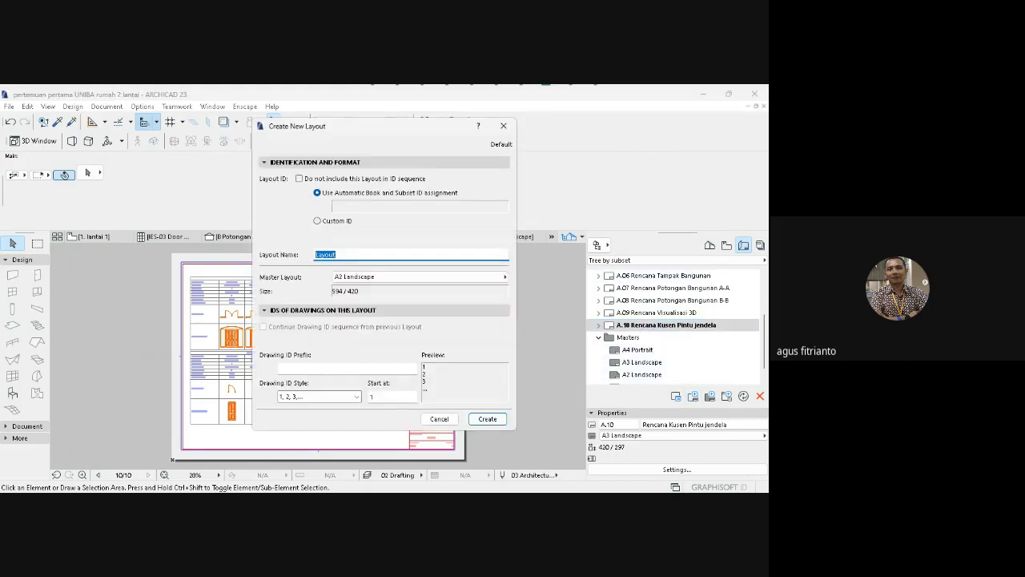
{"action": "left_click", "coordinate": [417, 276]}
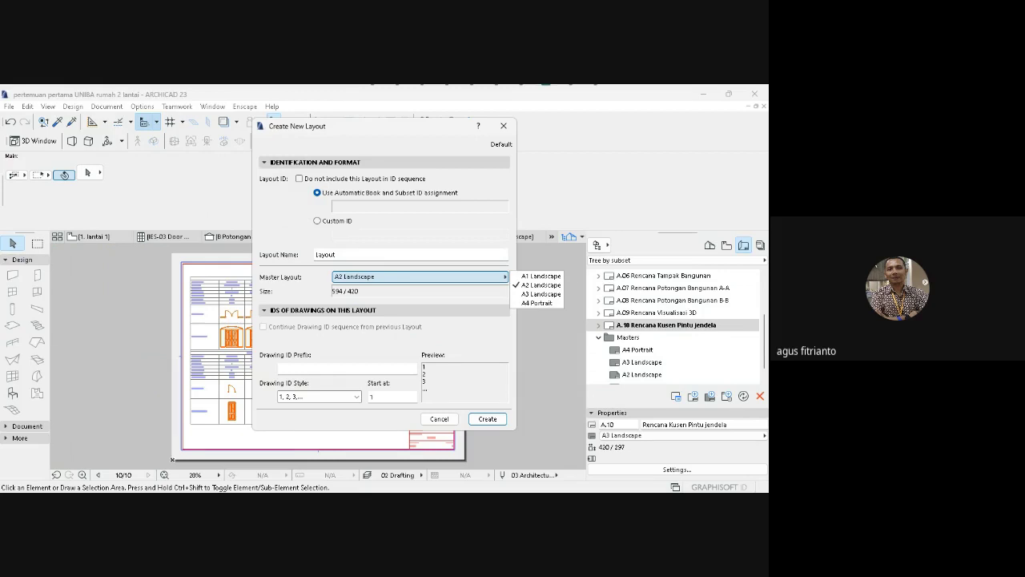
{"action": "left_click", "coordinate": [541, 294]}
Name the new layout Rencana Kusen Dan Daun Jendela and create it.
{"action": "left_click", "coordinate": [336, 255]}
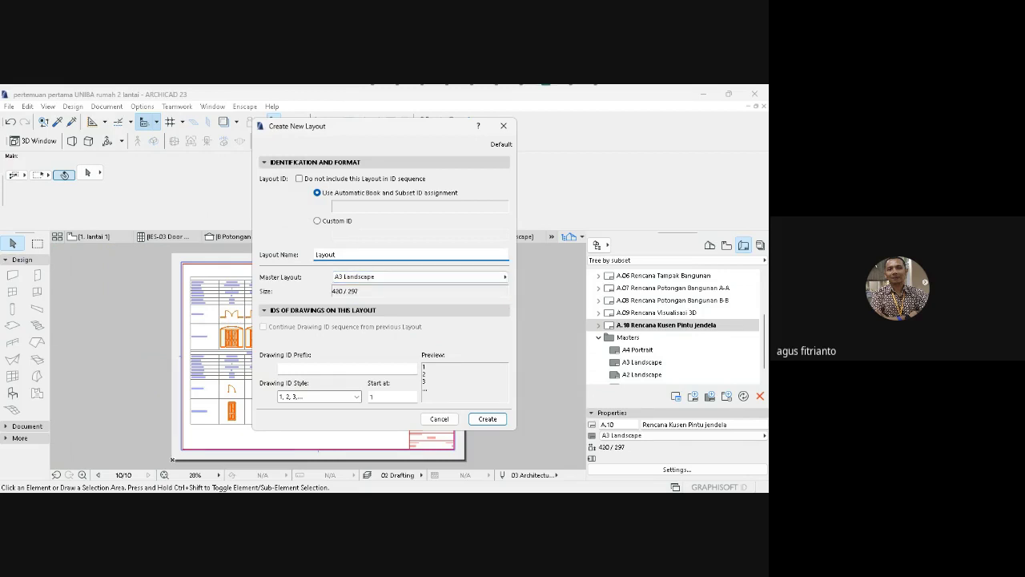
{"action": "key", "text": "ctrl+a"}
{"action": "type", "text": "Rebo"}
{"action": "key", "text": "BackSpace"}
{"action": "key", "text": "BackSpace"}
{"action": "key", "text": "BackSpace"}
{"action": "type", "text": "encana KUsen"}
{"action": "key", "text": "BackSpace"}
{"action": "key", "text": "BackSpace"}
{"action": "key", "text": "BackSpace"}
{"action": "key", "text": "BackSpace"}
{"action": "key", "text": "BackSpace"}
{"action": "type", "text": "Kusen Dan Daun Pintu"}
{"action": "key", "text": "BackSpace"}
{"action": "key", "text": "BackSpace"}
{"action": "key", "text": "BackSpace"}
{"action": "key", "text": "BackSpace"}
{"action": "key", "text": "BackSpace"}
{"action": "type", "text": "Jendela"}
{"action": "key", "text": "Return"}
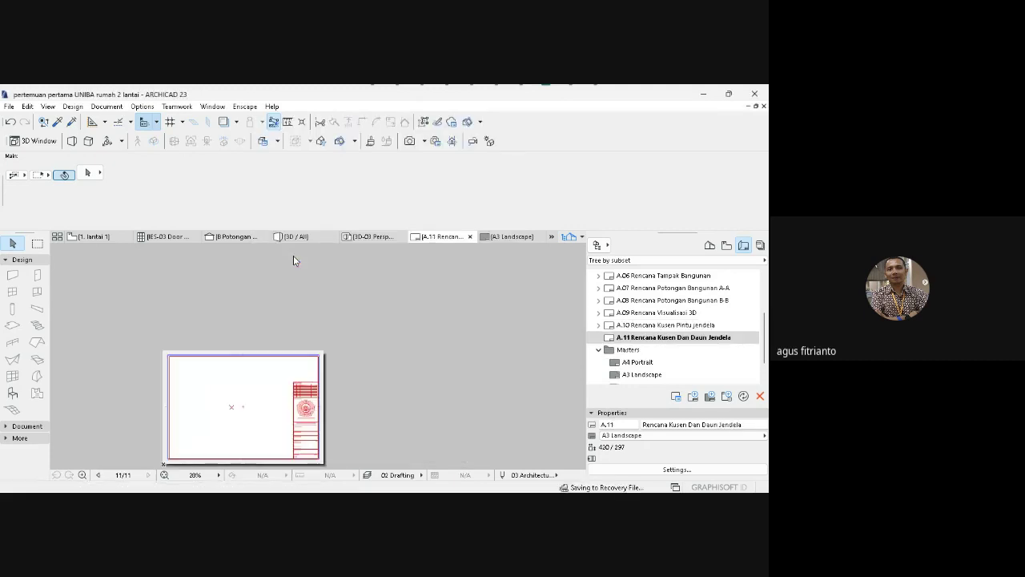
Rename layout A.10 as Rencana Kusen dan Daun Pintu, keeping its ID.
{"action": "left_click", "coordinate": [668, 326]}
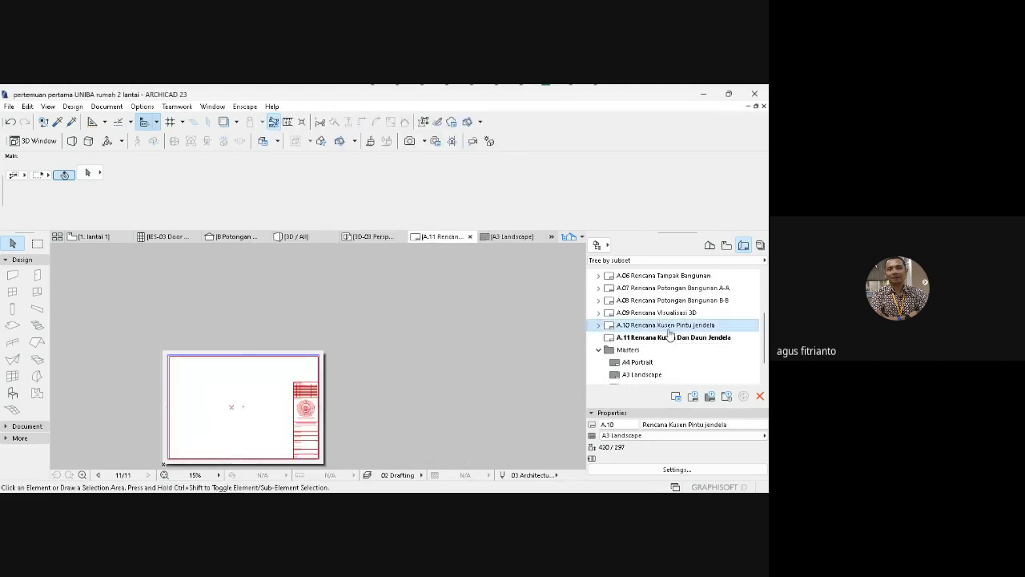
{"action": "left_click", "coordinate": [668, 325]}
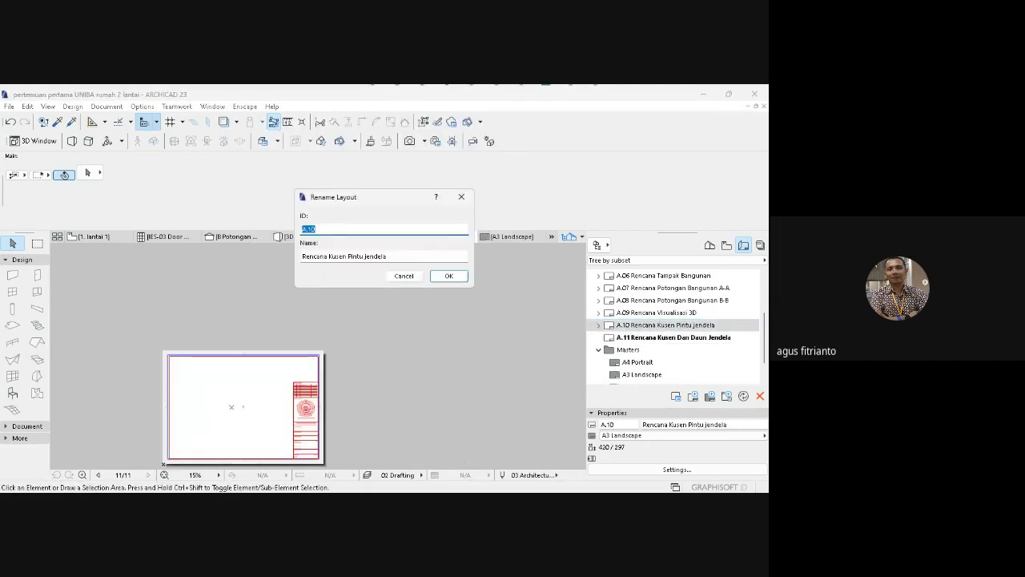
{"action": "key", "text": "Tab"}
{"action": "key", "text": "BackSpace"}
{"action": "key", "text": "BackSpace"}
{"action": "key", "text": "BackSpace"}
{"action": "key", "text": "BackSpace"}
{"action": "key", "text": "BackSpace"}
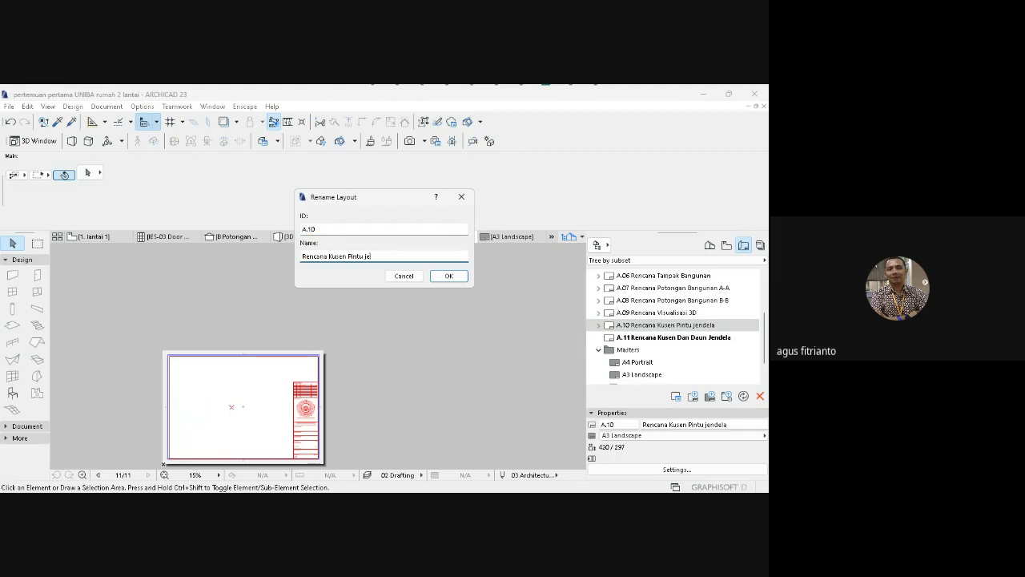
{"action": "key", "text": "BackSpace"}
{"action": "key", "text": "BackSpace"}
{"action": "key", "text": "BackSpace"}
{"action": "left_click", "coordinate": [347, 257]}
{"action": "type", "text": "dan dau"}
{"action": "key", "text": "BackSpace"}
{"action": "key", "text": "BackSpace"}
{"action": "key", "text": "BackSpace"}
{"action": "type", "text": "Daun"}
{"action": "key", "text": "Return"}
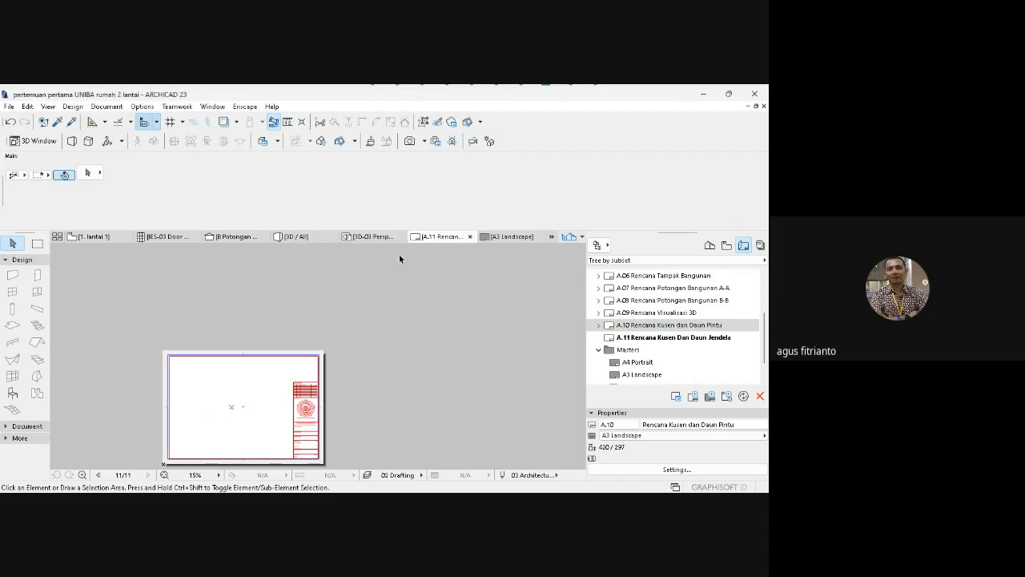
Make layout A.11 the active layout and open the IES-04 Window Schedule from the project's element schedules.
{"action": "left_click", "coordinate": [606, 337]}
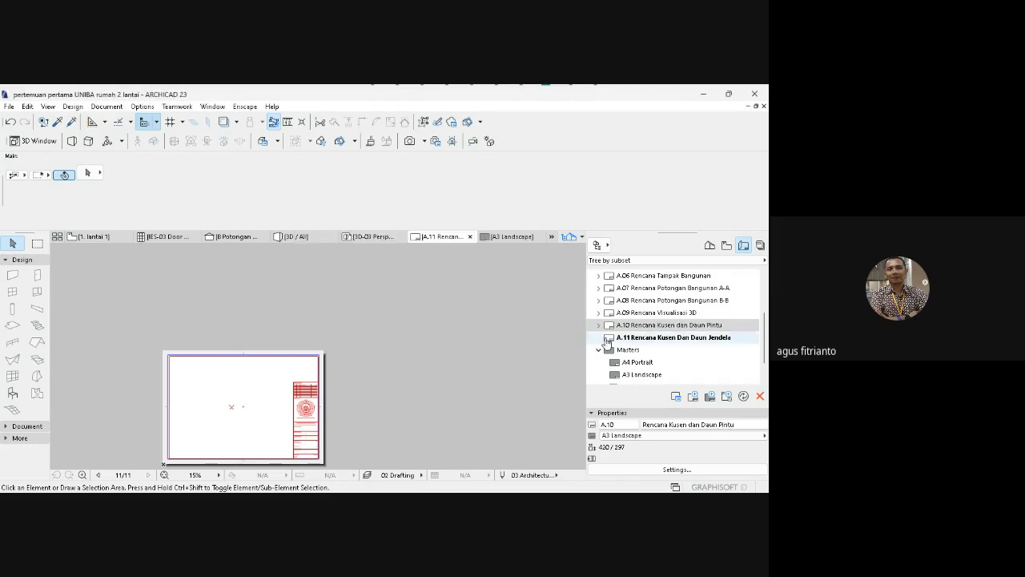
{"action": "left_click", "coordinate": [165, 475]}
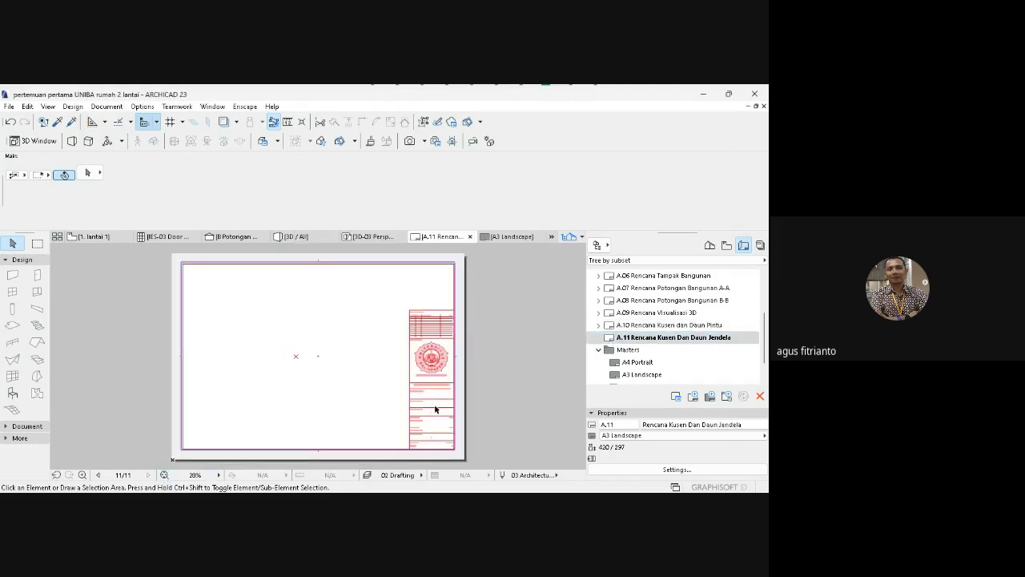
{"action": "left_click", "coordinate": [709, 246]}
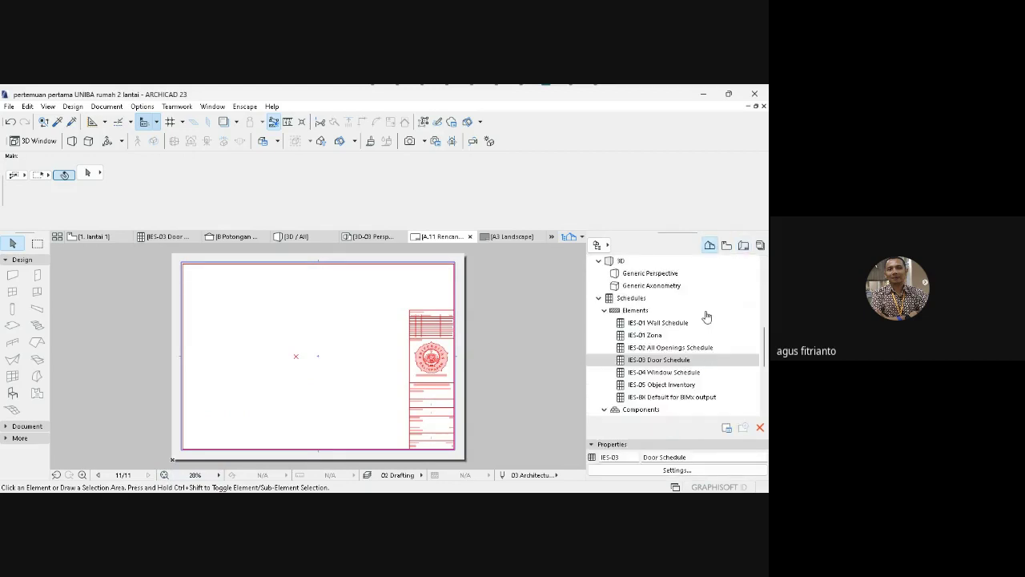
{"action": "left_click", "coordinate": [688, 373]}
{"action": "double_click", "coordinate": [687, 373]}
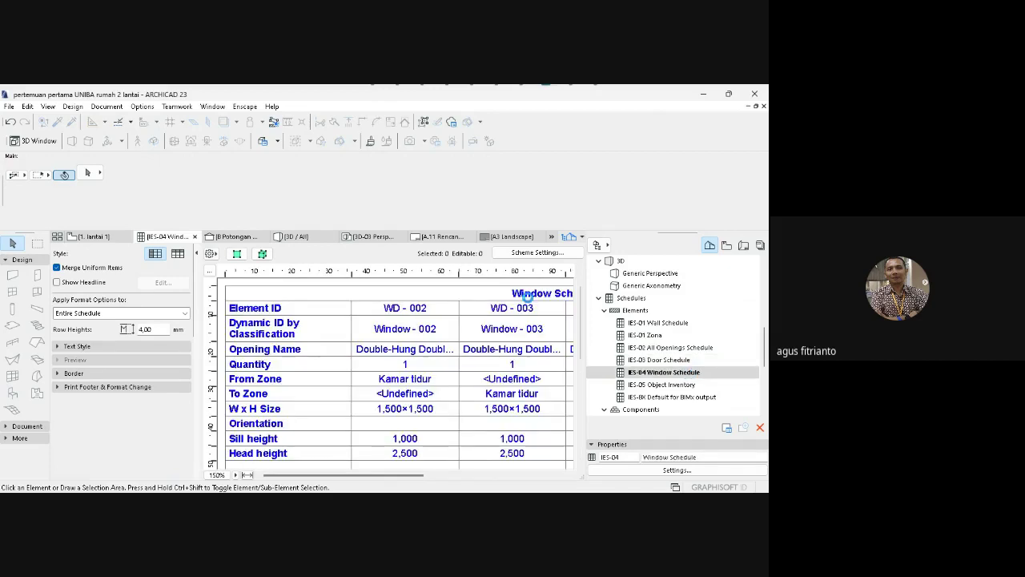
{"action": "left_click", "coordinate": [247, 475]}
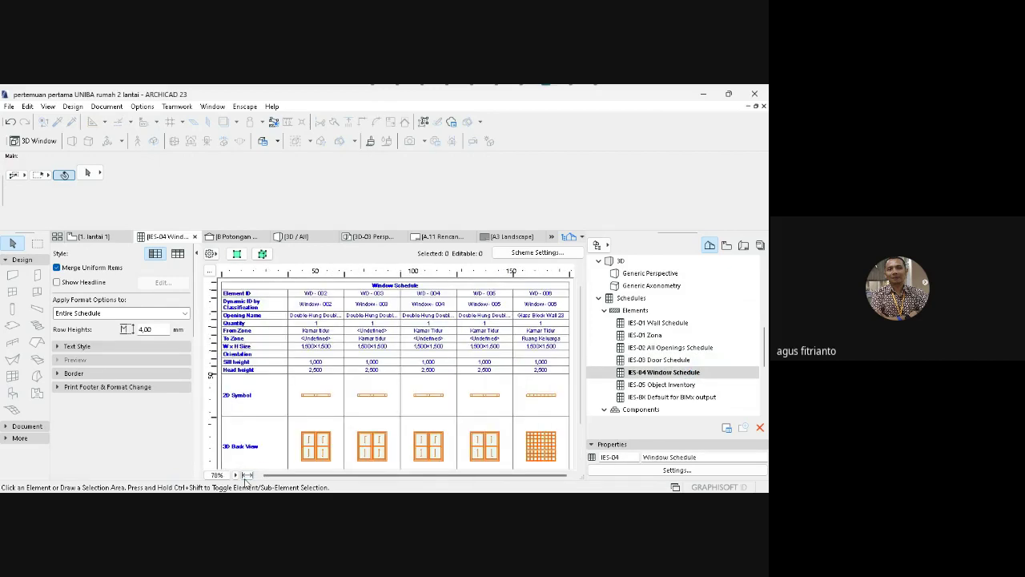
Remove the Dynamic ID by Classification and To Zone fields from the IES-04 Window Schedule scheme.
{"action": "left_click", "coordinate": [534, 253]}
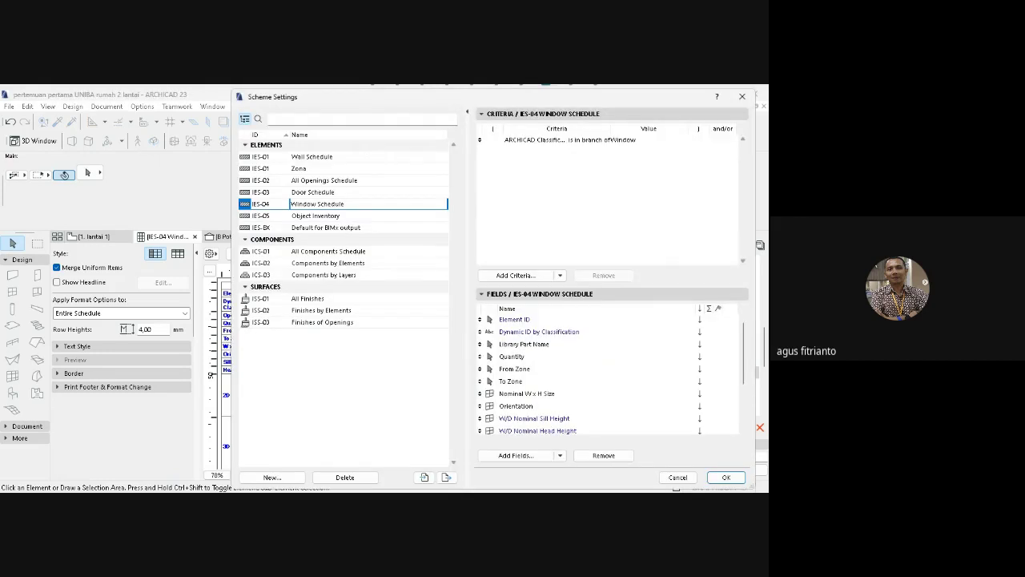
{"action": "left_click", "coordinate": [538, 332]}
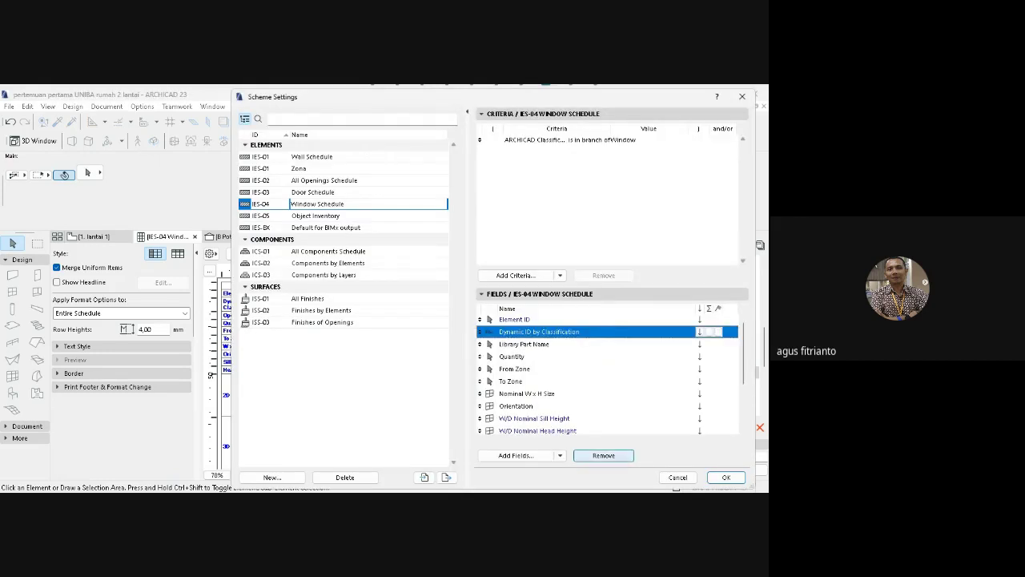
{"action": "left_click", "coordinate": [603, 455]}
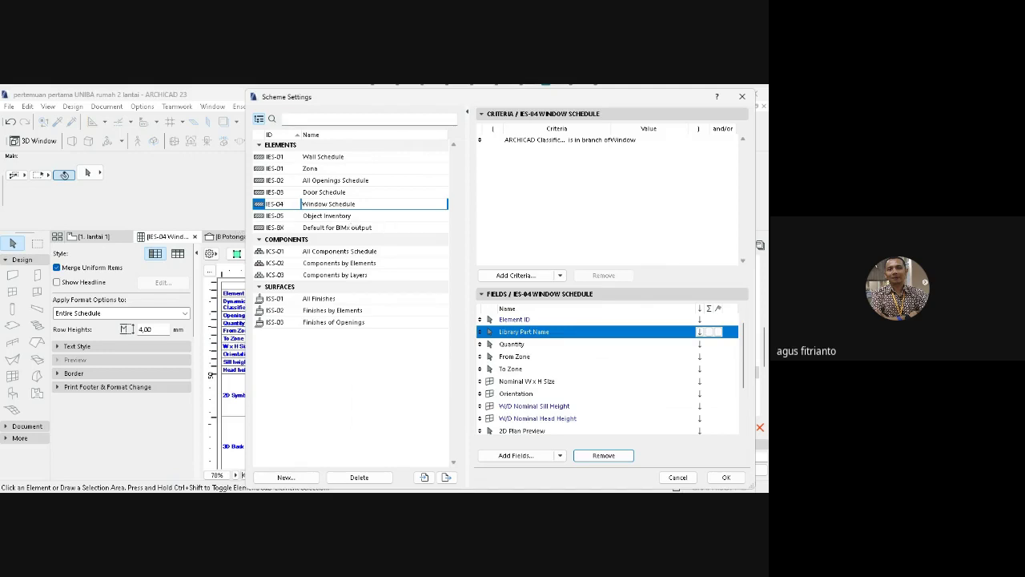
{"action": "left_click_drag", "start_coordinate": [480, 96], "coordinate": [625, 96]}
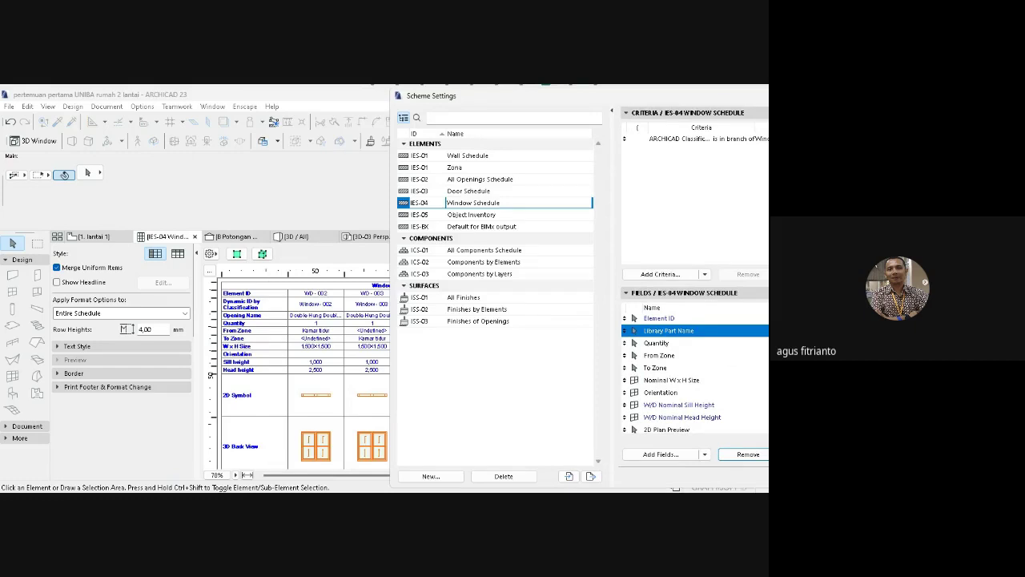
{"action": "left_click", "coordinate": [656, 343]}
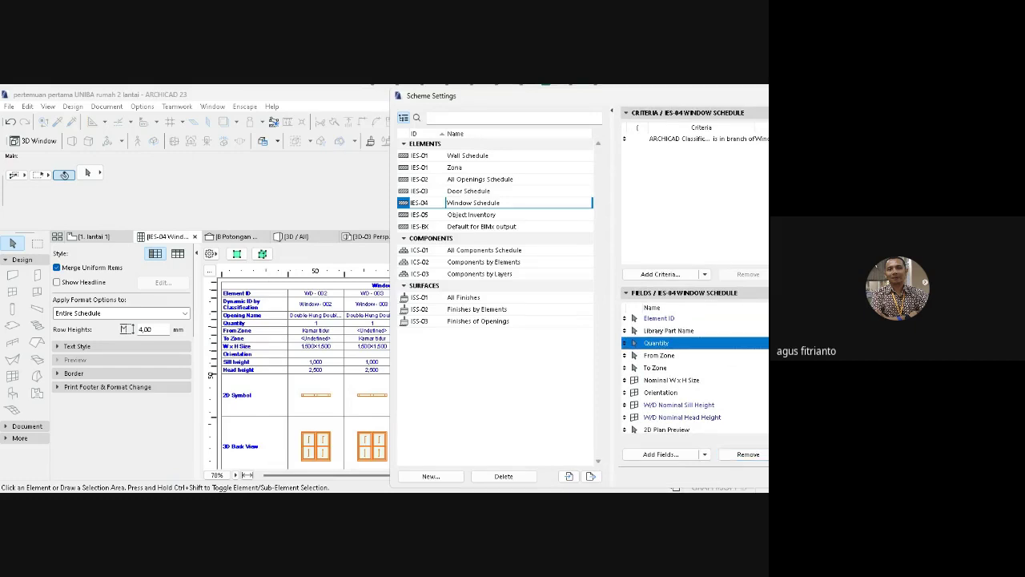
{"action": "left_click", "coordinate": [655, 368]}
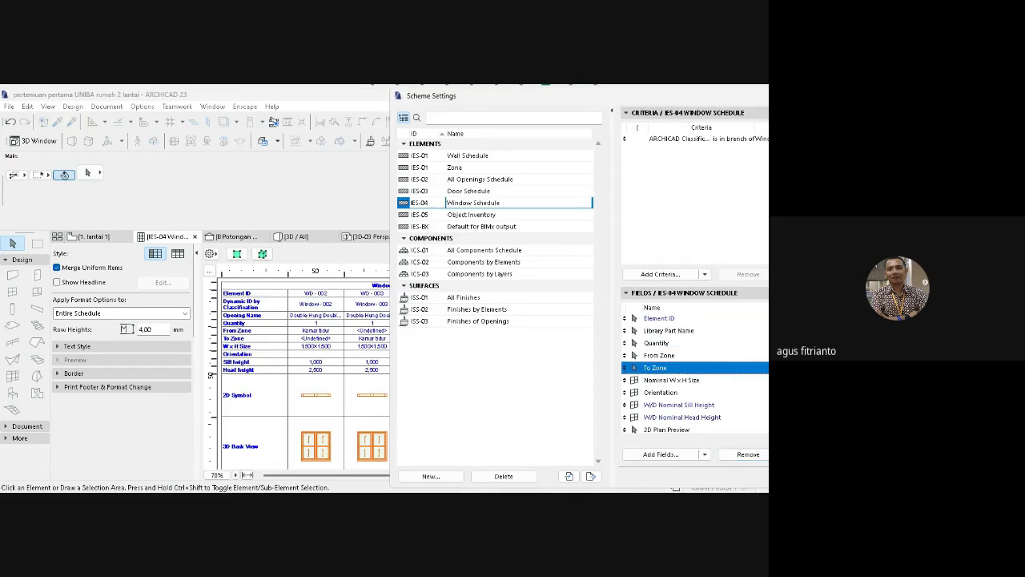
{"action": "left_click", "coordinate": [748, 454]}
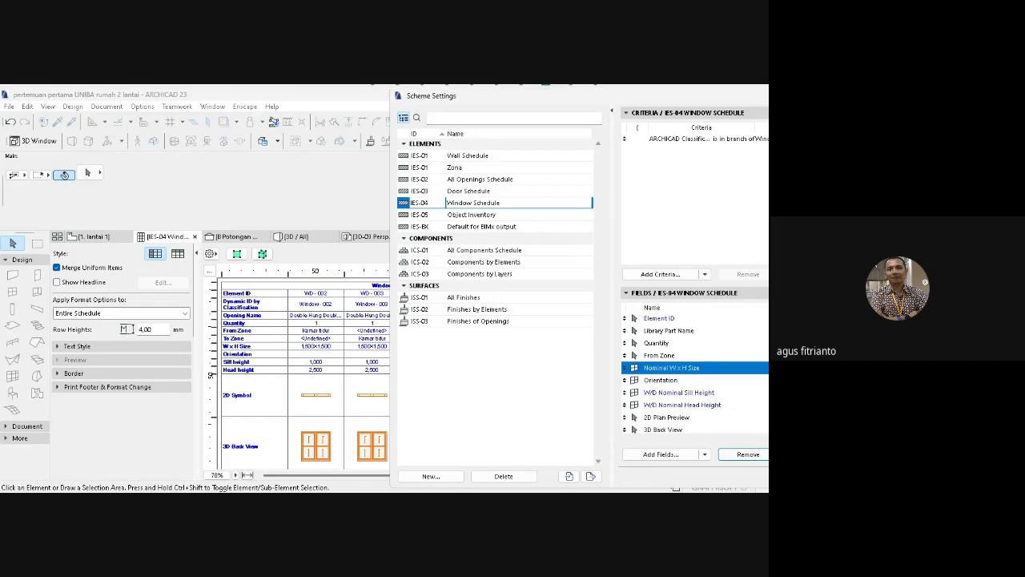
Remove the Library Part Name and Orientation fields from the window schedule scheme.
{"action": "left_click", "coordinate": [667, 417]}
{"action": "left_click", "coordinate": [659, 355]}
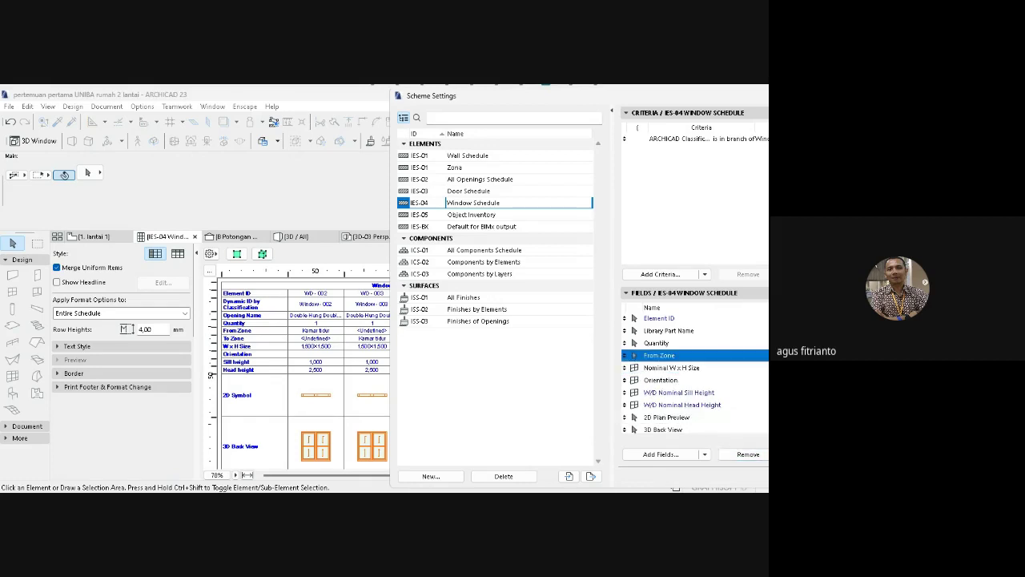
{"action": "left_click", "coordinate": [656, 342]}
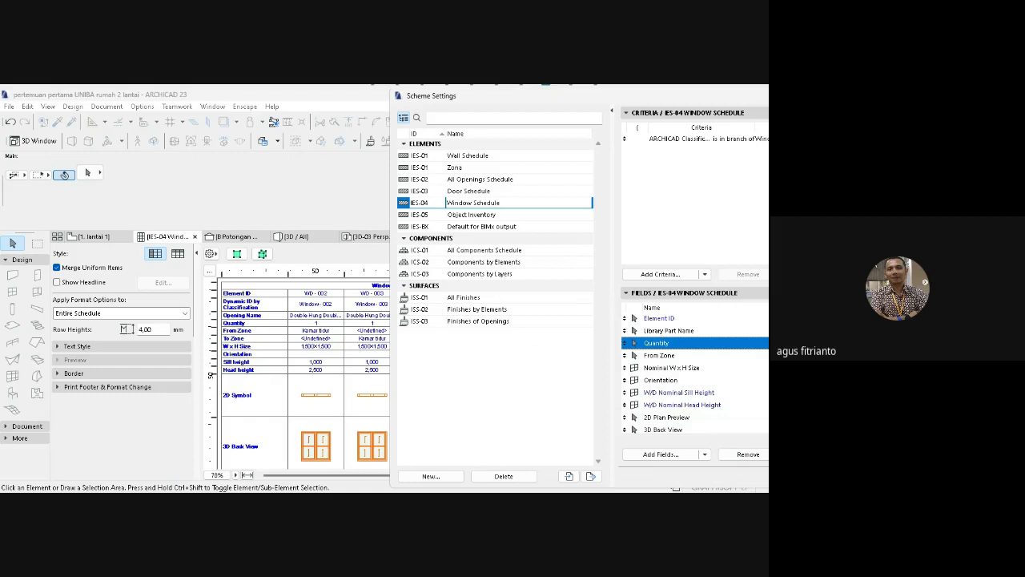
{"action": "left_click", "coordinate": [668, 330]}
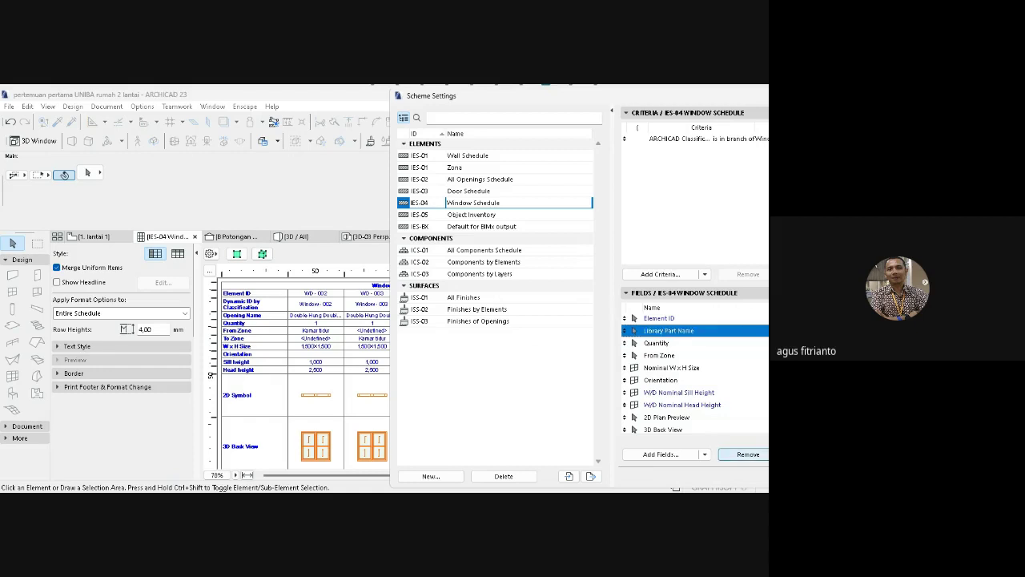
{"action": "left_click", "coordinate": [748, 455]}
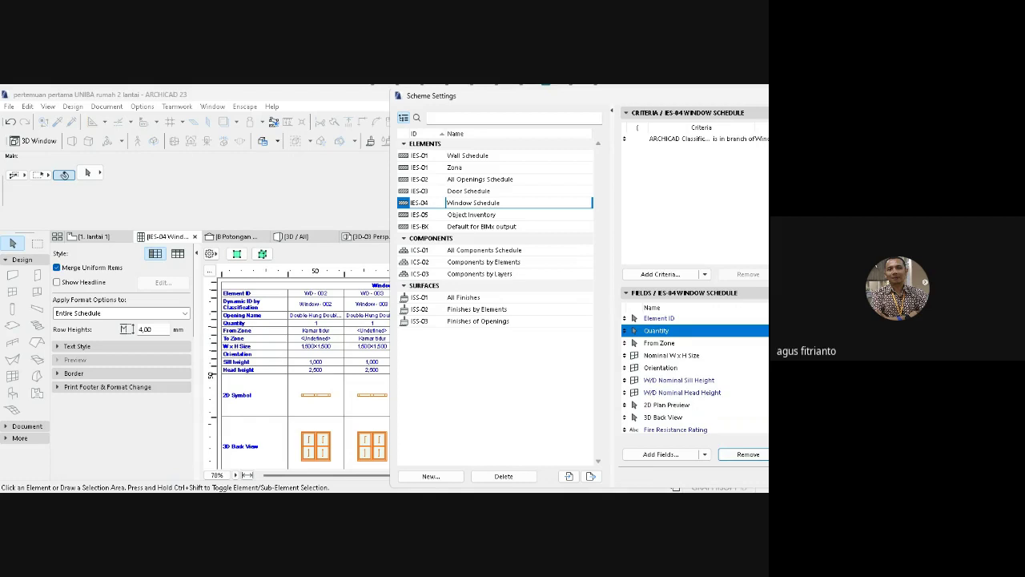
{"action": "left_click", "coordinate": [668, 367]}
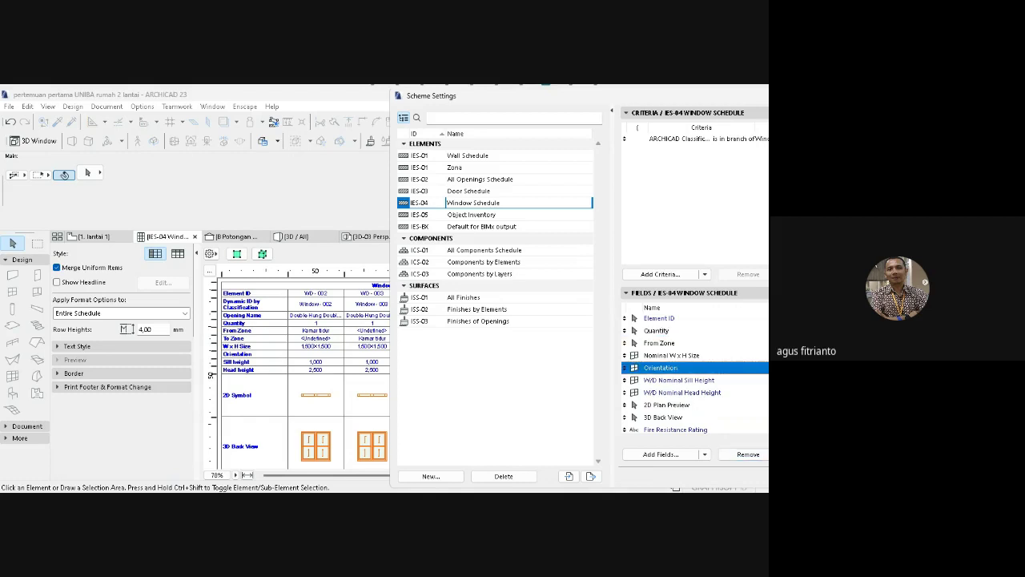
{"action": "left_click", "coordinate": [748, 454]}
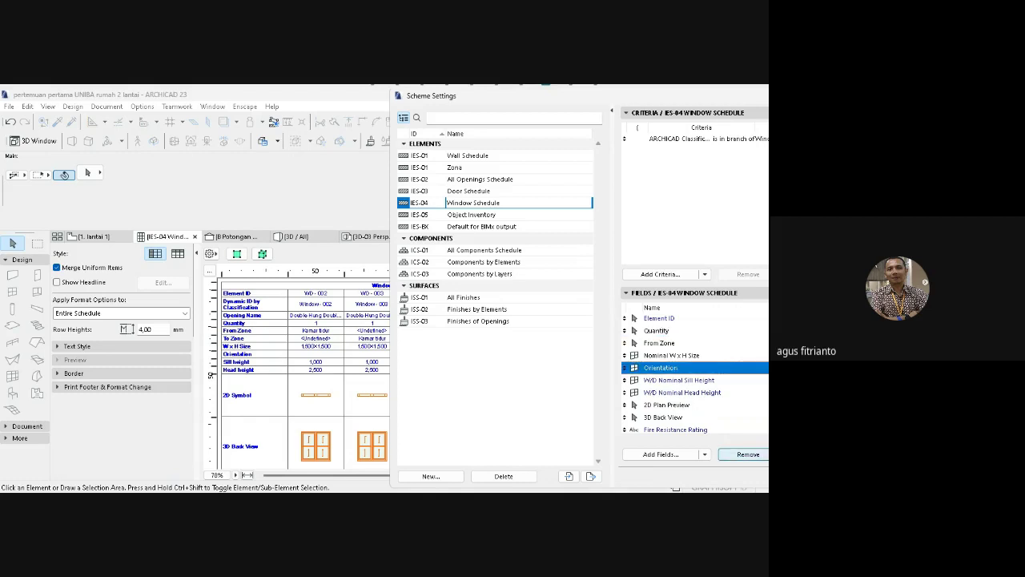
Remove Fire Resistance Rating, Thermal Transmittance and every other field after 3D Back View, and apply the window schedule scheme.
{"action": "left_click", "coordinate": [676, 418]}
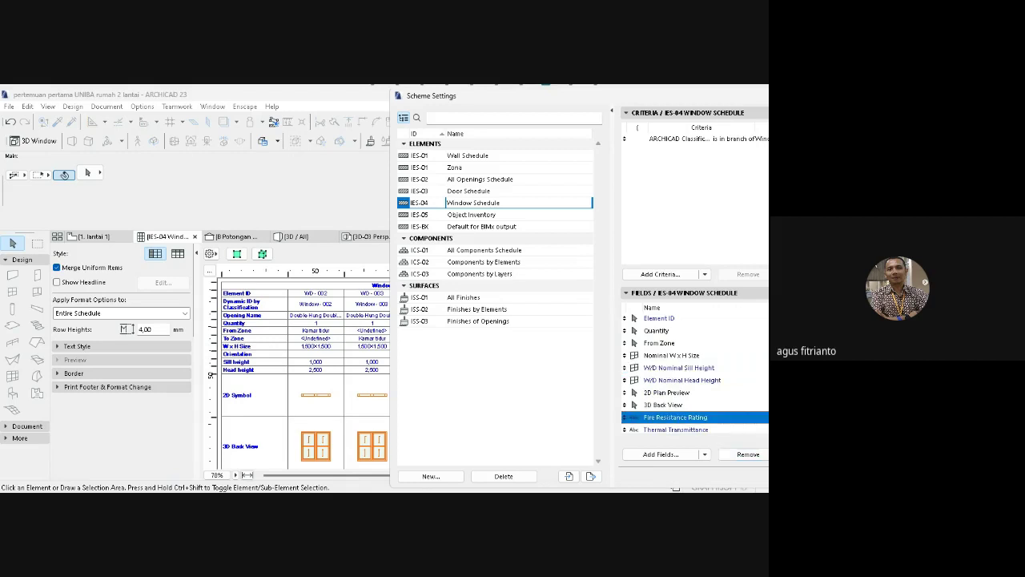
{"action": "left_click", "coordinate": [748, 454]}
{"action": "left_click", "coordinate": [748, 454]}
{"action": "left_click", "coordinate": [748, 454]}
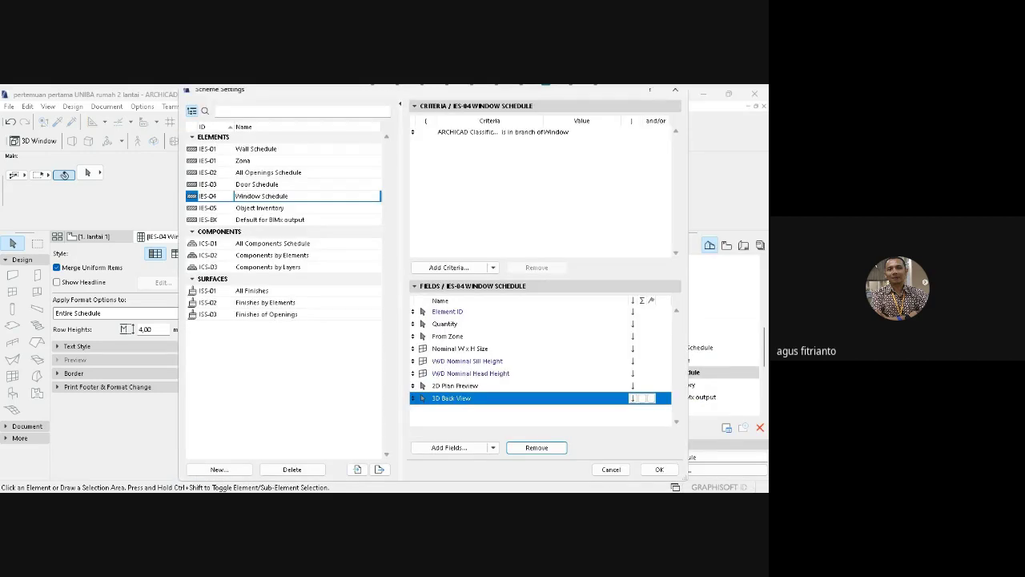
{"action": "left_click", "coordinate": [664, 471]}
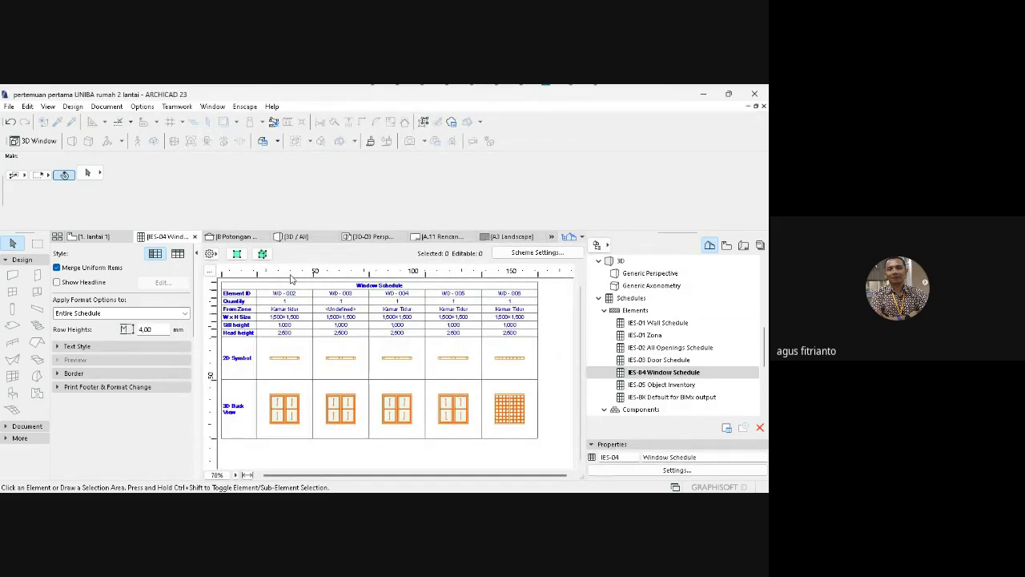
Slightly widen the WD-002 and WD-005 columns and place the window schedule as a saved view on layout A.11.
{"action": "left_click_drag", "start_coordinate": [314, 272], "coordinate": [315, 272]}
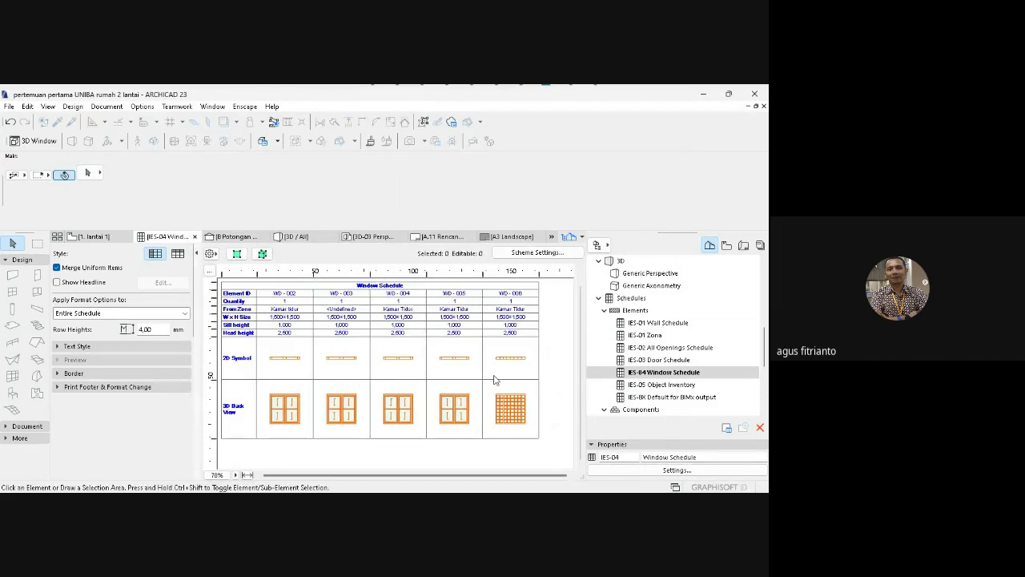
{"action": "left_click_drag", "start_coordinate": [483, 275], "coordinate": [484, 275]}
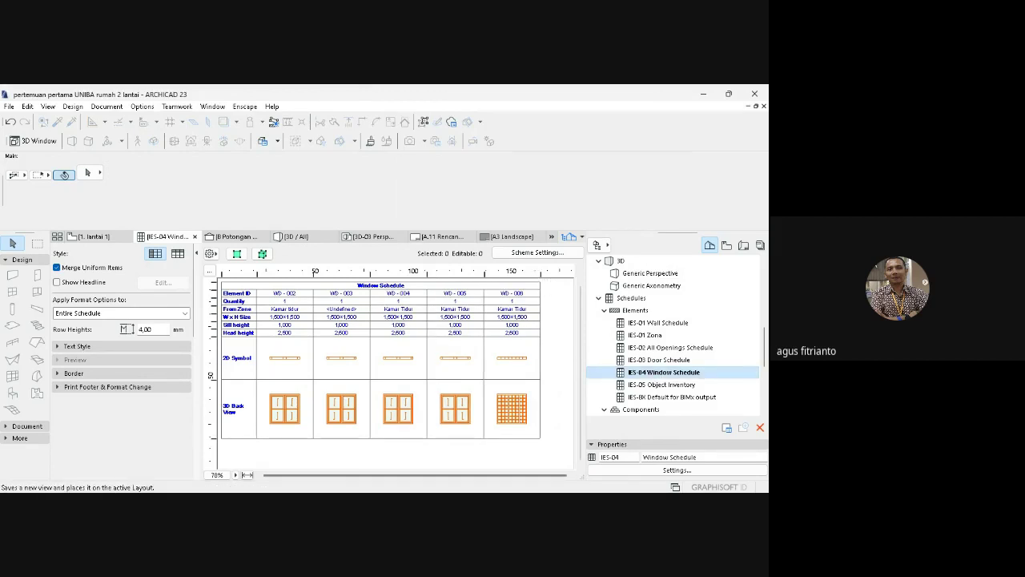
{"action": "left_click", "coordinate": [727, 427]}
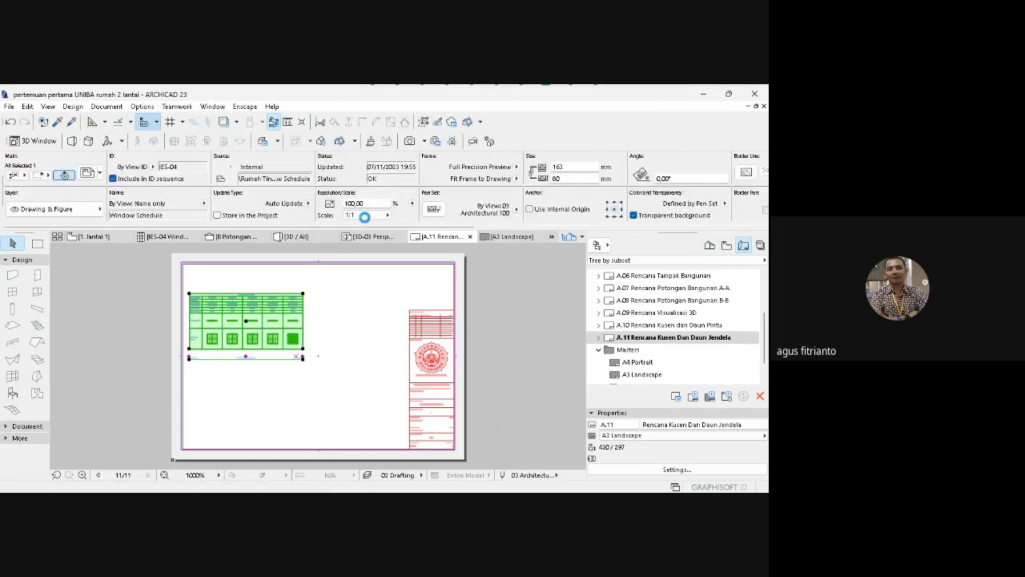
Set a custom drawing scale of 1:0,8 for the placed window schedule.
{"action": "left_click", "coordinate": [387, 215]}
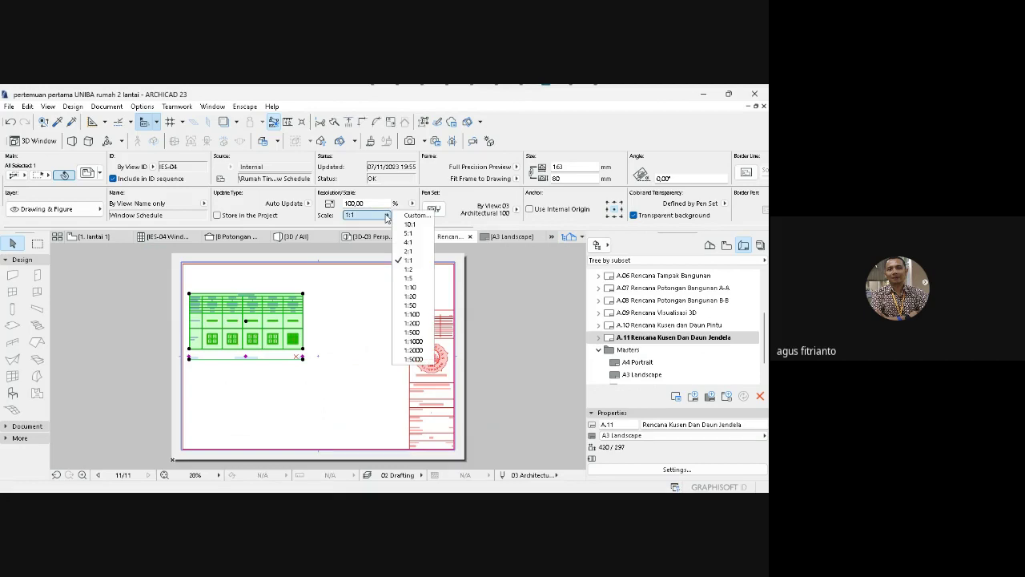
{"action": "left_click", "coordinate": [416, 215]}
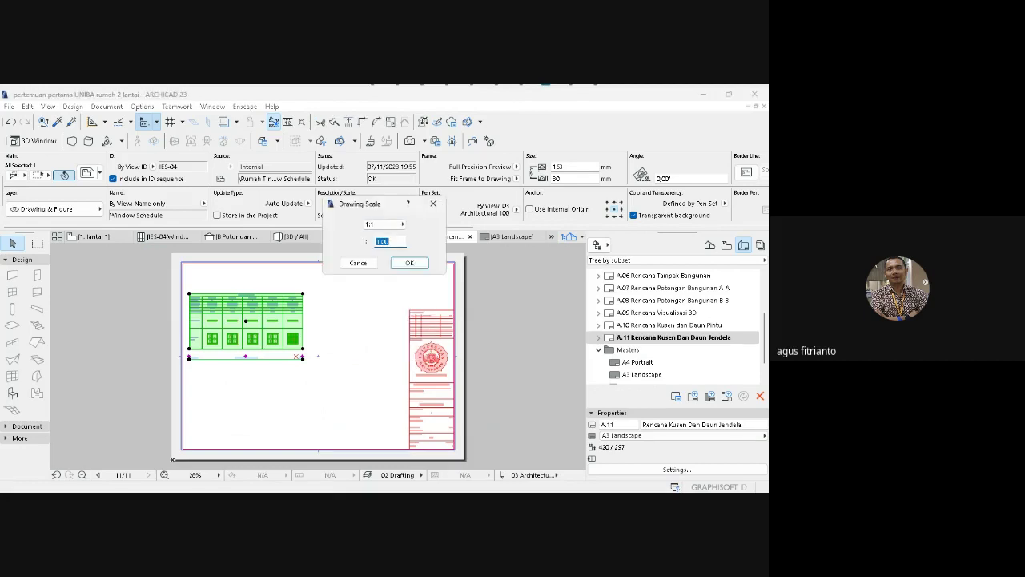
{"action": "type", "text": "0,8"}
{"action": "key", "text": "Return"}
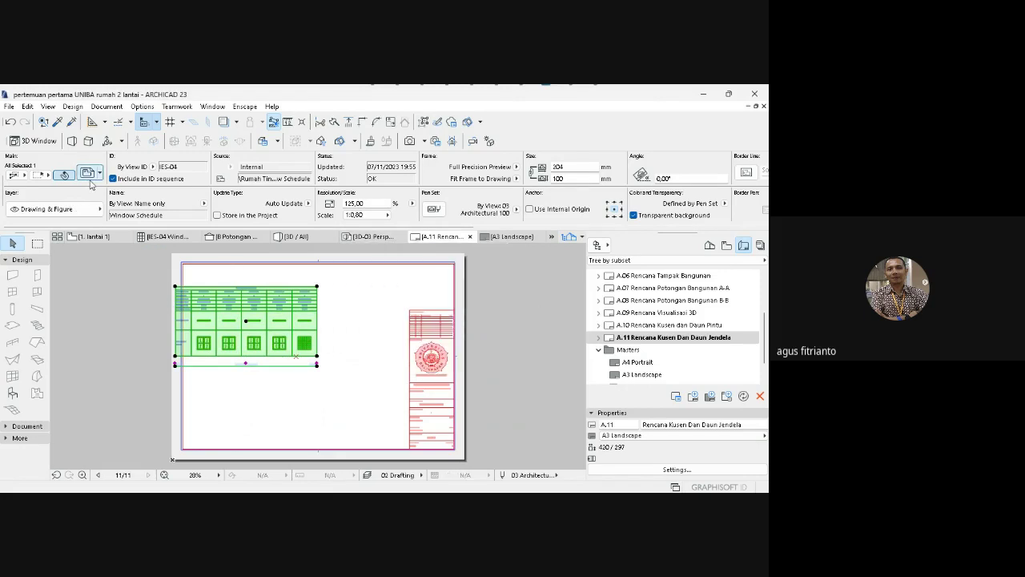
Set the window schedule drawing to No Title and move it inside the upper-left corner of the layout frame.
{"action": "left_click", "coordinate": [89, 175]}
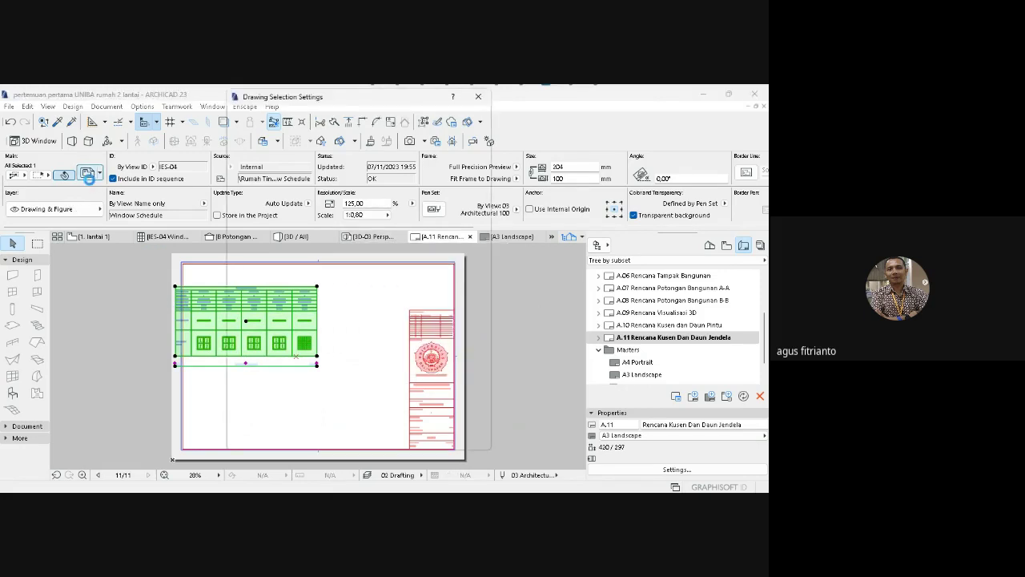
{"action": "left_click", "coordinate": [313, 329]}
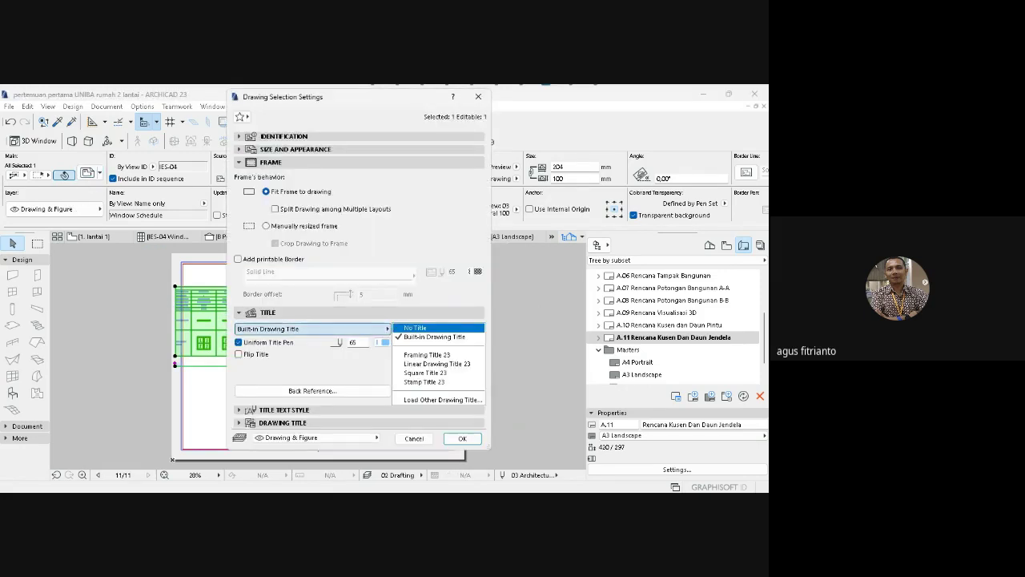
{"action": "left_click", "coordinate": [415, 327]}
{"action": "left_click", "coordinate": [463, 438]}
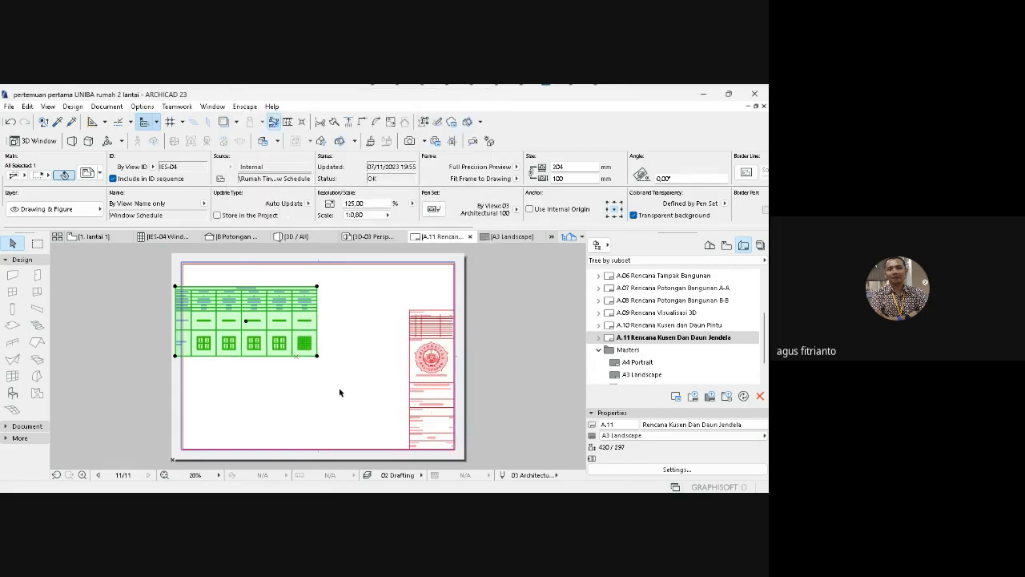
{"action": "mouse_move", "coordinate": [282, 372]}
{"action": "left_mouse_down"}
{"action": "mouse_move", "coordinate": [320, 389]}
{"action": "mouse_move", "coordinate": [297, 360]}
{"action": "left_mouse_up"}
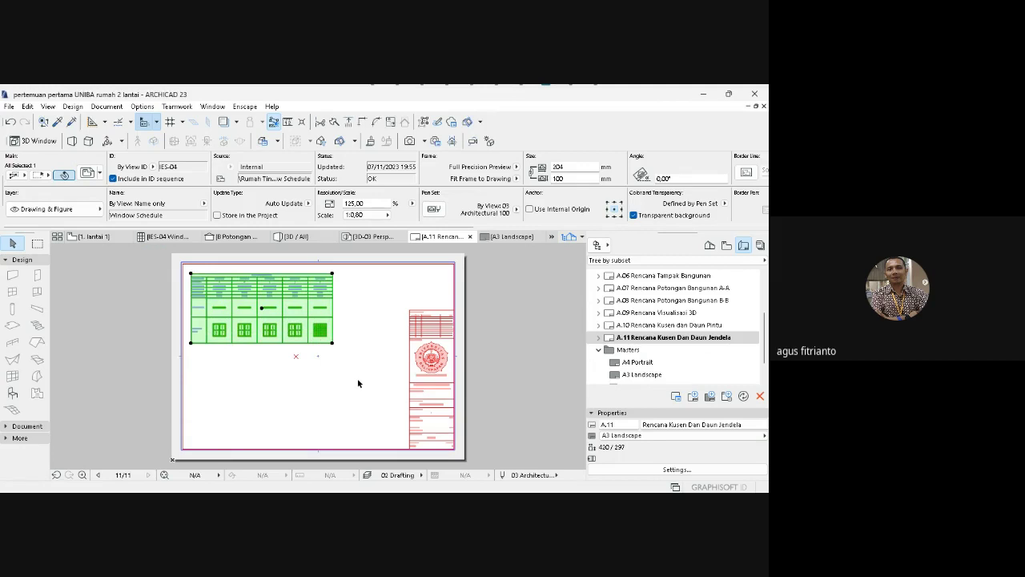
{"action": "left_click", "coordinate": [357, 378]}
Examine the placed window schedule on layout A.11 up close, including its symbols and 3D back views.
{"action": "left_click", "coordinate": [84, 475]}
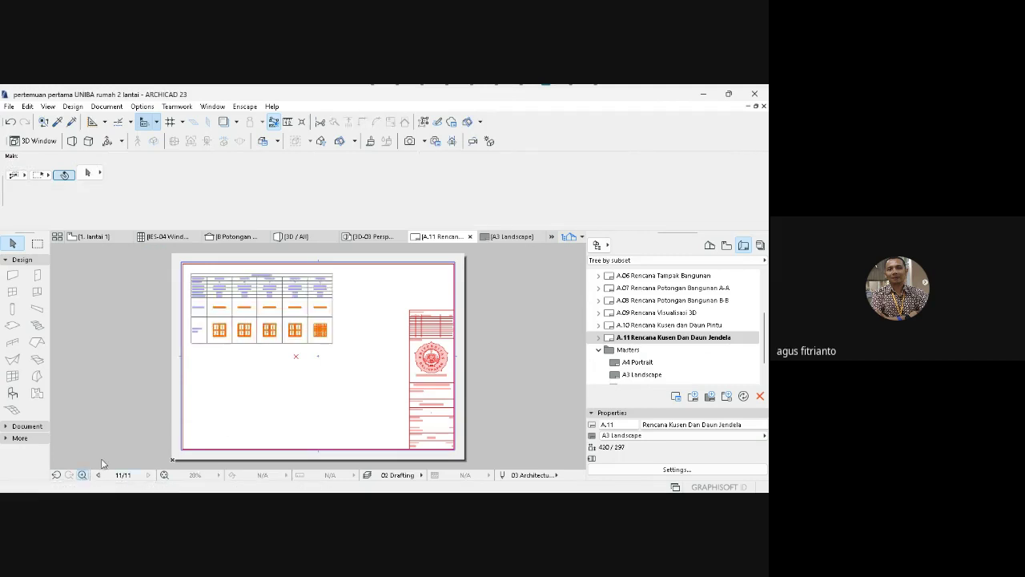
{"action": "left_click", "coordinate": [164, 271]}
{"action": "left_click", "coordinate": [361, 360]}
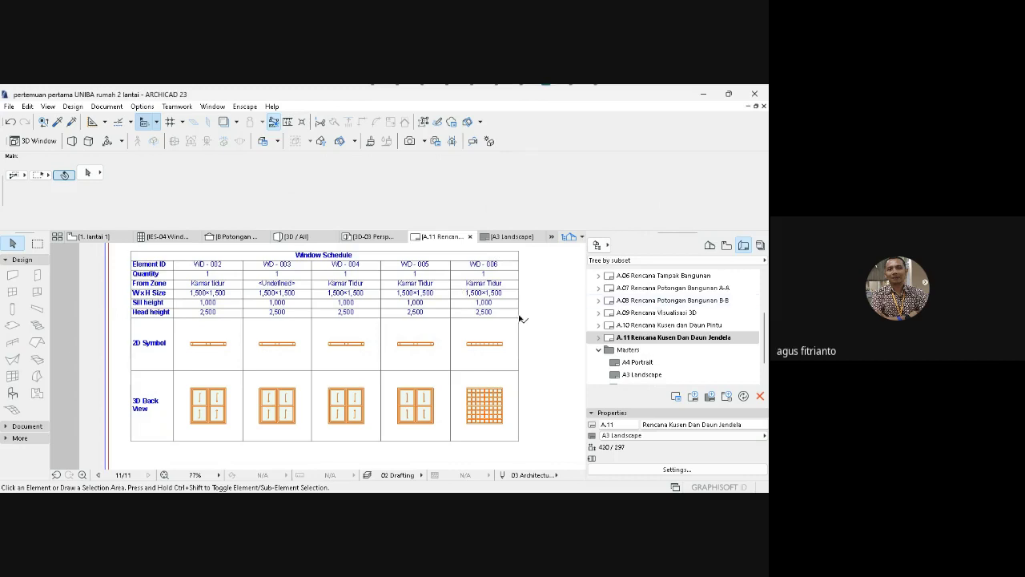
{"action": "left_click", "coordinate": [164, 475]}
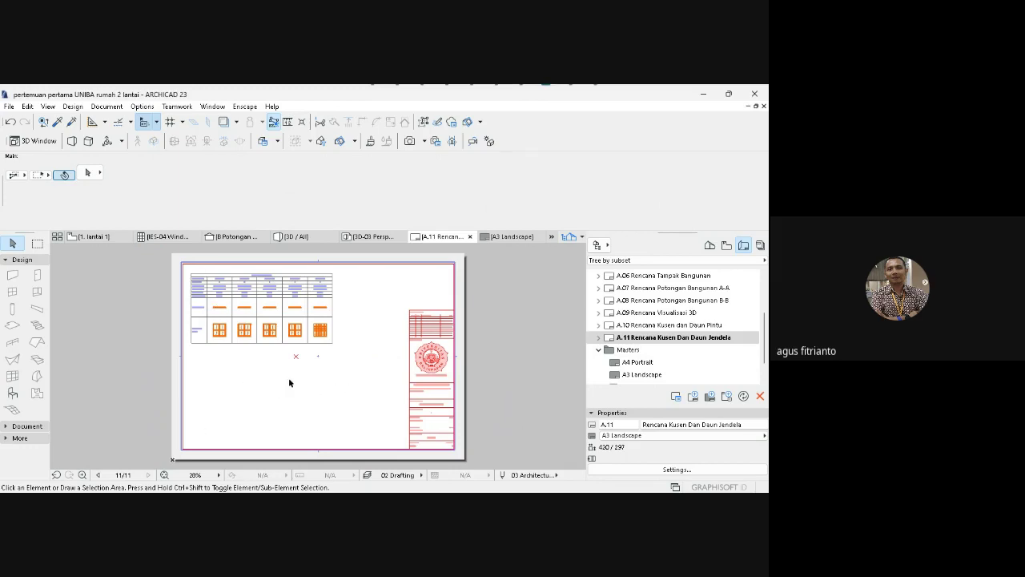
{"action": "left_click", "coordinate": [359, 405]}
{"action": "left_click", "coordinate": [399, 431]}
Open the ICS-01 All Components Schedule and fit its full width in view.
{"action": "left_click", "coordinate": [709, 246]}
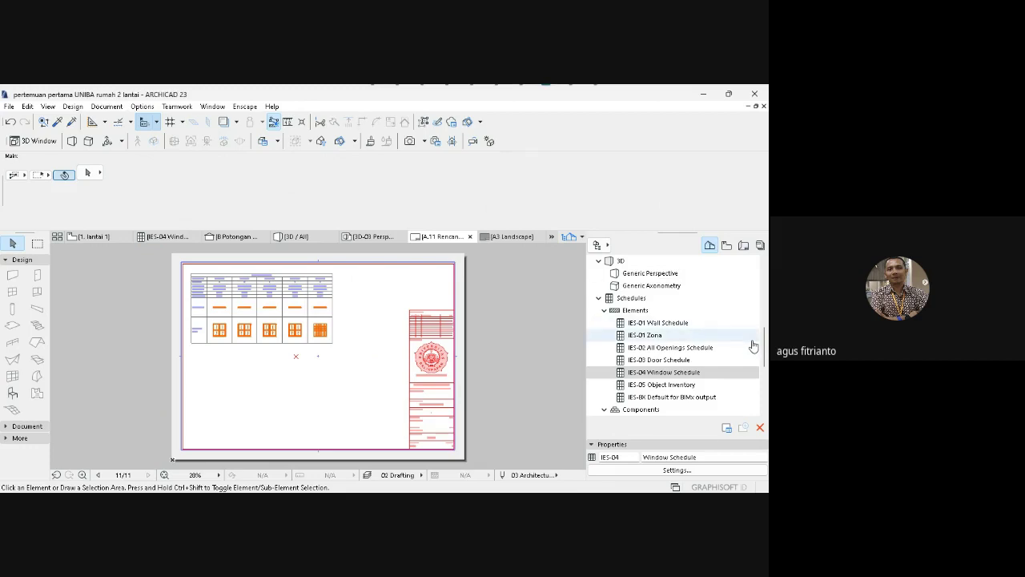
{"action": "left_click_drag", "start_coordinate": [766, 337], "coordinate": [767, 364]}
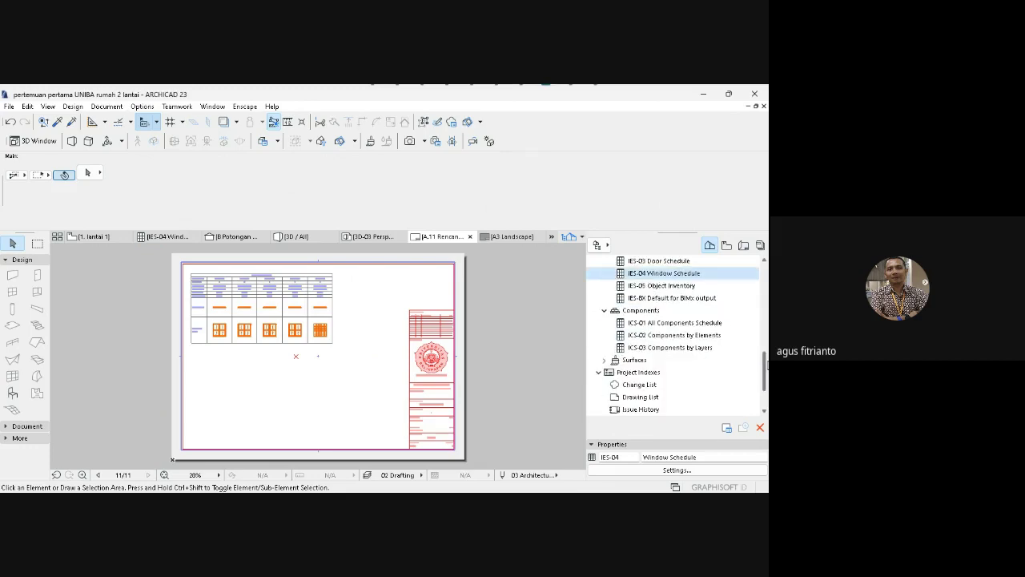
{"action": "double_click", "coordinate": [715, 325]}
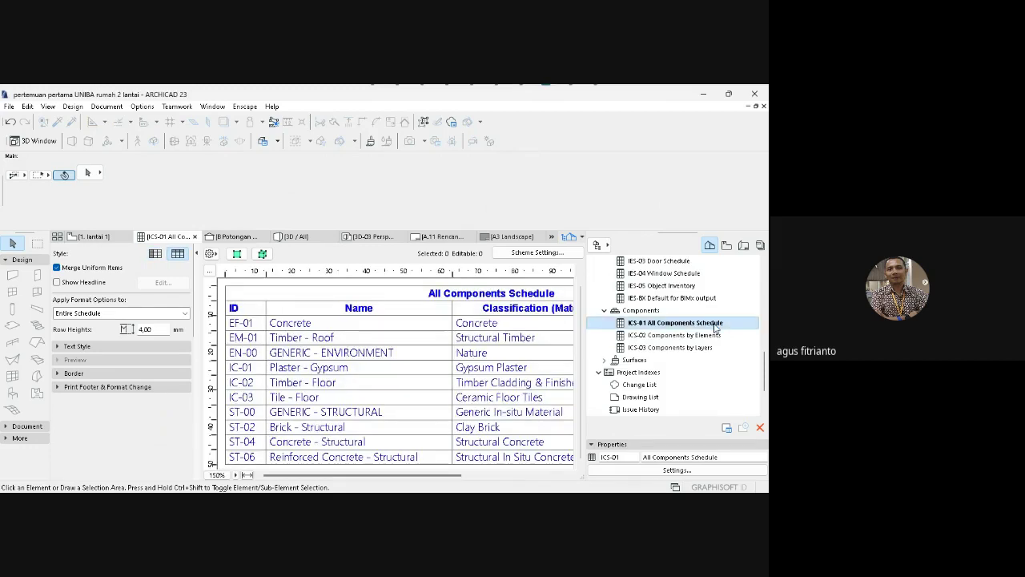
{"action": "left_click_drag", "start_coordinate": [446, 478], "coordinate": [398, 484]}
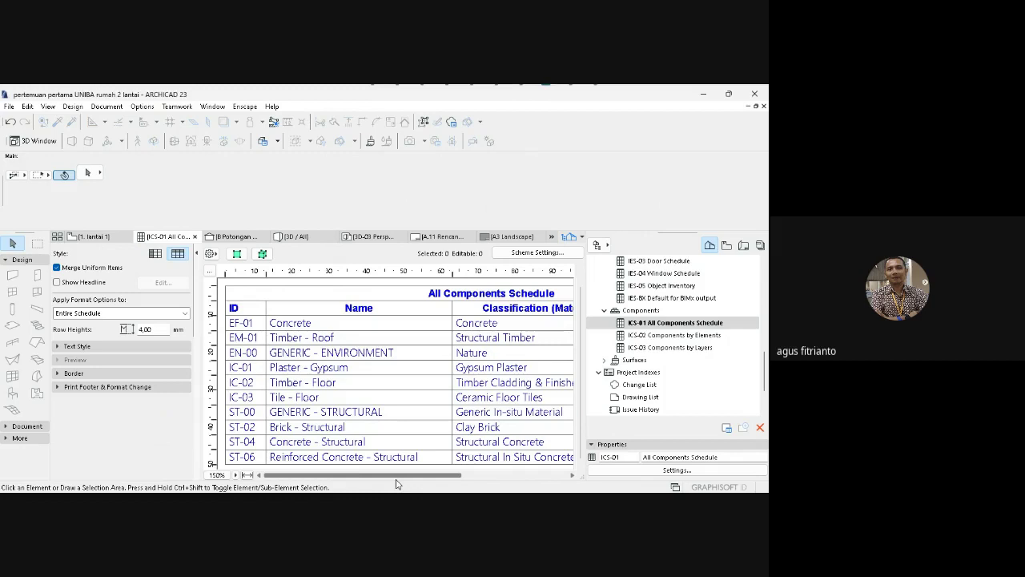
{"action": "left_click", "coordinate": [247, 475]}
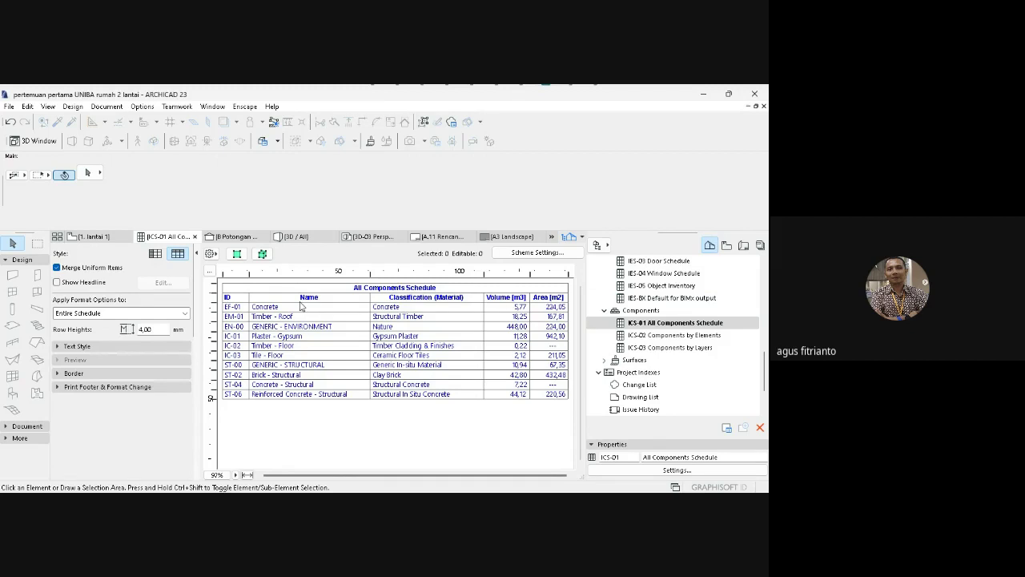
Change the components schedule's title to "Spesifikasi Teknis Bangunan".
{"action": "left_click", "coordinate": [360, 287]}
{"action": "double_click", "coordinate": [359, 288]}
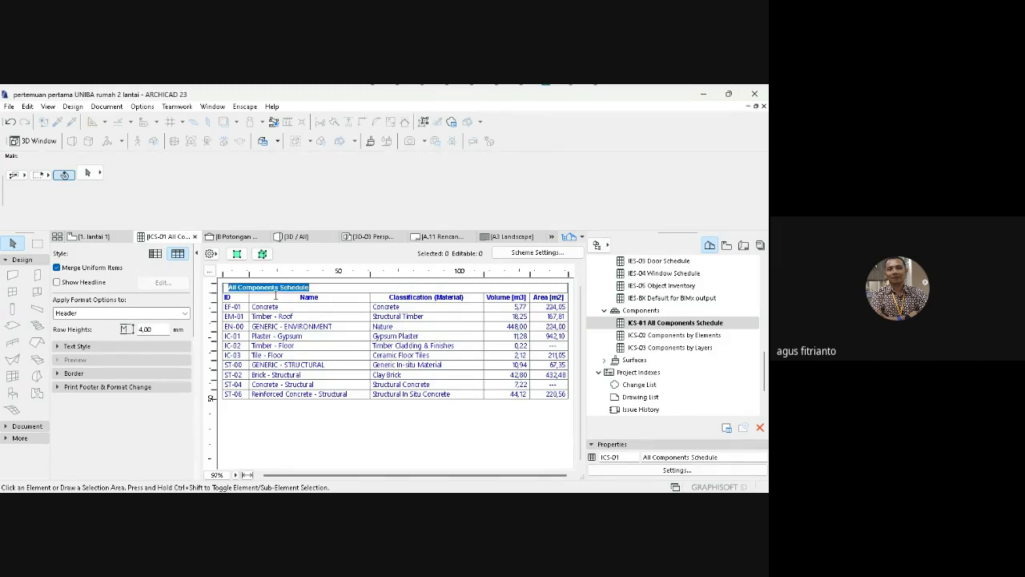
{"action": "type", "text": "S"}
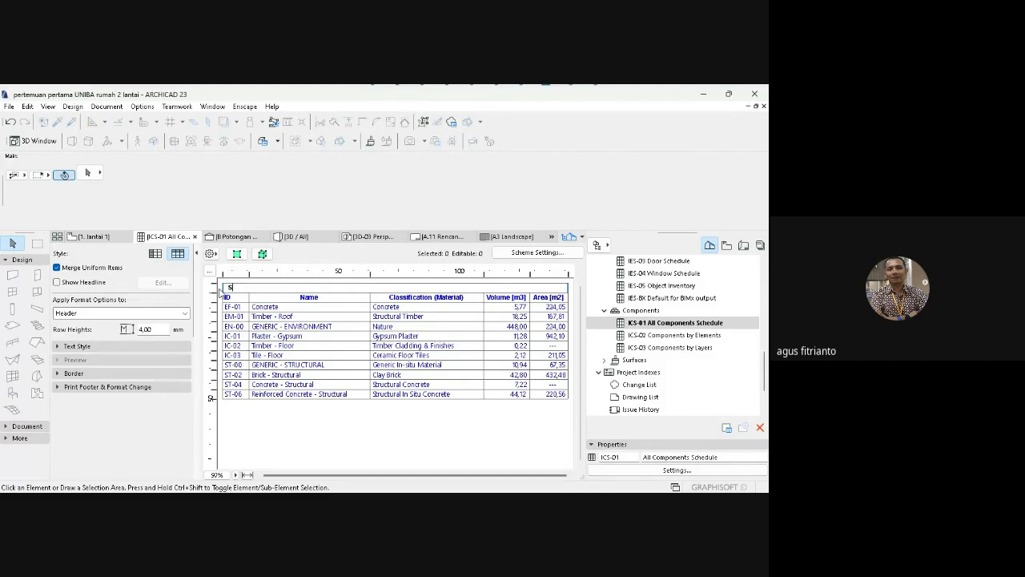
{"action": "type", "text": "pesifikasi Teknis Bangunan"}
{"action": "key", "text": "Return"}
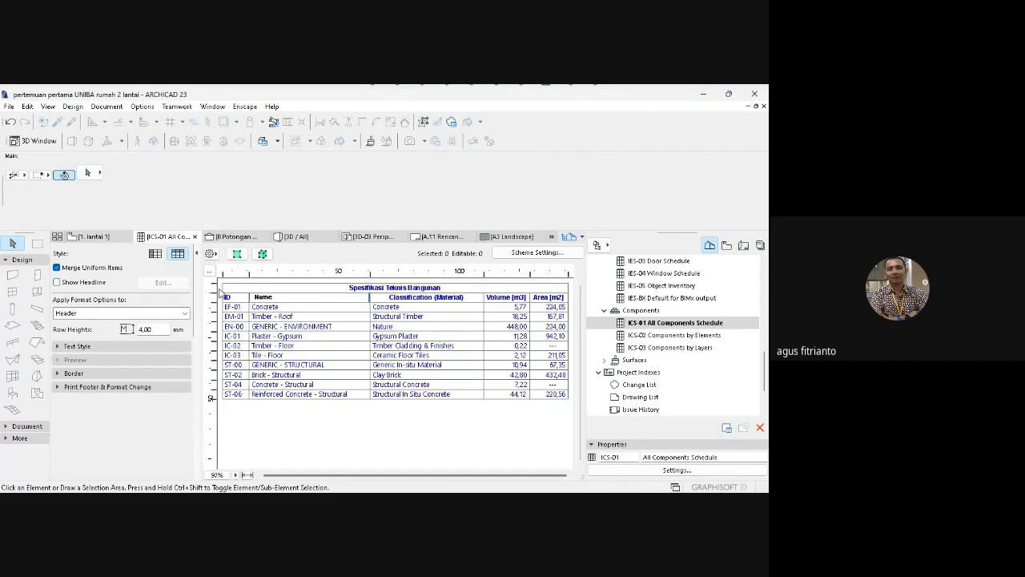
Replace the Classification (Material) column header with "Spesifikasi Material".
{"action": "left_click", "coordinate": [423, 297]}
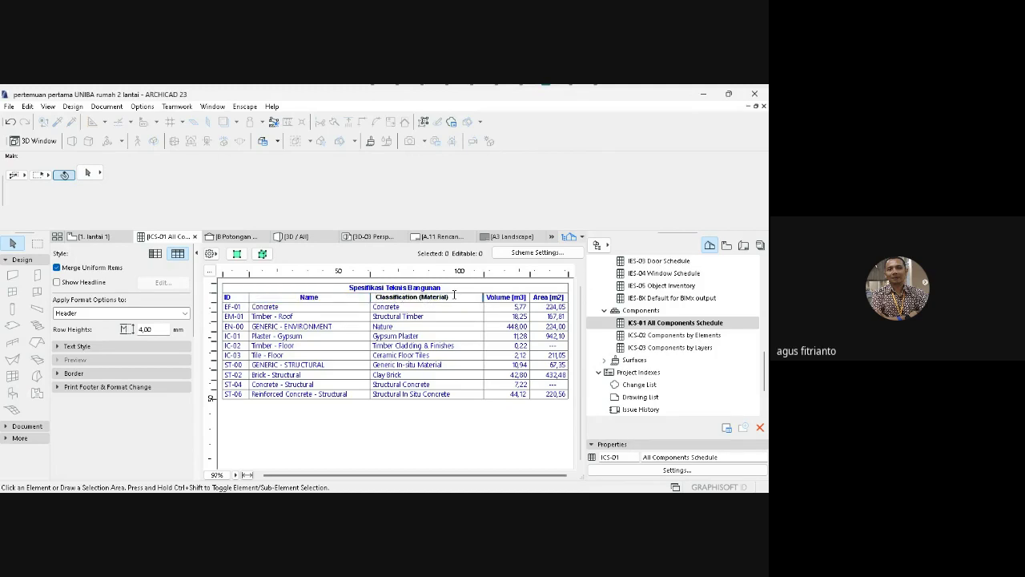
{"action": "type", "text": "Spe"}
{"action": "key", "text": "BackSpace"}
{"action": "key", "text": "BackSpace"}
{"action": "type", "text": "pesifikasi Material"}
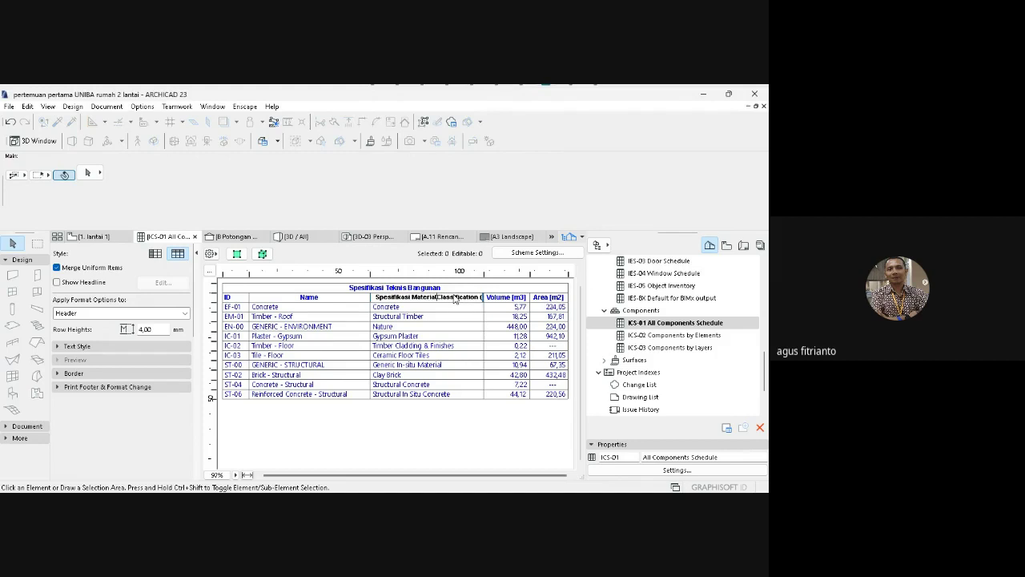
{"action": "key", "text": "Delete"}
{"action": "key", "text": "Delete"}
{"action": "key", "text": "Delete"}
{"action": "key", "text": "Delete"}
{"action": "key", "text": "Delete"}
{"action": "key", "text": "Delete"}
{"action": "key", "text": "Delete"}
{"action": "key", "text": "Delete"}
{"action": "key", "text": "Delete"}
{"action": "key", "text": "Delete"}
{"action": "key", "text": "Delete"}
{"action": "key", "text": "Delete"}
{"action": "key", "text": "Delete"}
{"action": "key", "text": "Delete"}
{"action": "key", "text": "Delete"}
{"action": "key", "text": "Delete"}
{"action": "key", "text": "Delete"}
{"action": "key", "text": "Delete"}
{"action": "key", "text": "Delete"}
{"action": "key", "text": "Delete"}
{"action": "key", "text": "Delete"}
{"action": "key", "text": "Delete"}
{"action": "key", "text": "Delete"}
{"action": "key", "text": "Delete"}
{"action": "key", "text": "Delete"}
{"action": "left_click", "coordinate": [415, 430]}
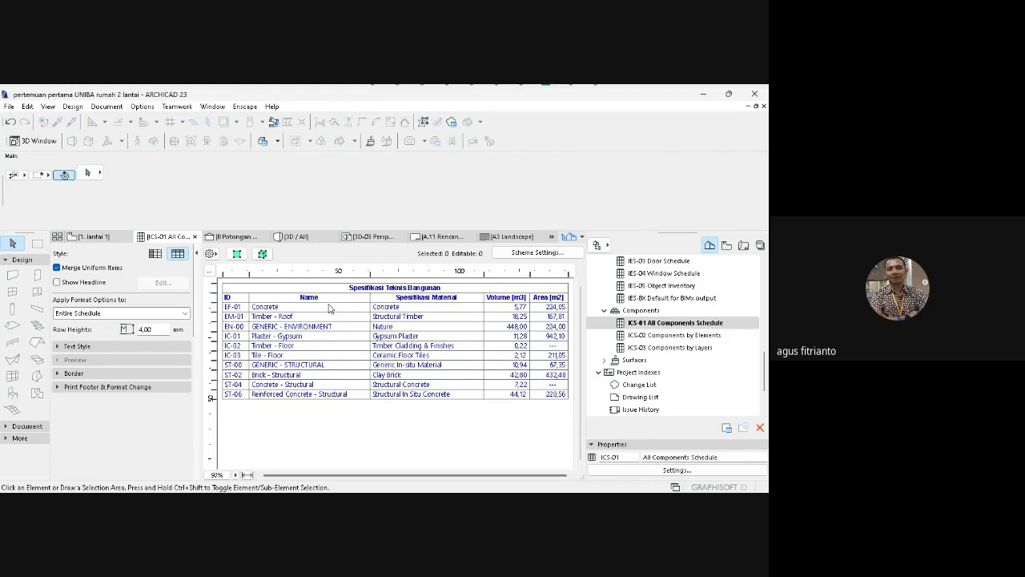
{"action": "left_click", "coordinate": [331, 298]}
{"action": "left_click_drag", "start_coordinate": [310, 298], "coordinate": [228, 301]}
{"action": "left_click", "coordinate": [339, 429]}
{"action": "left_click", "coordinate": [282, 308]}
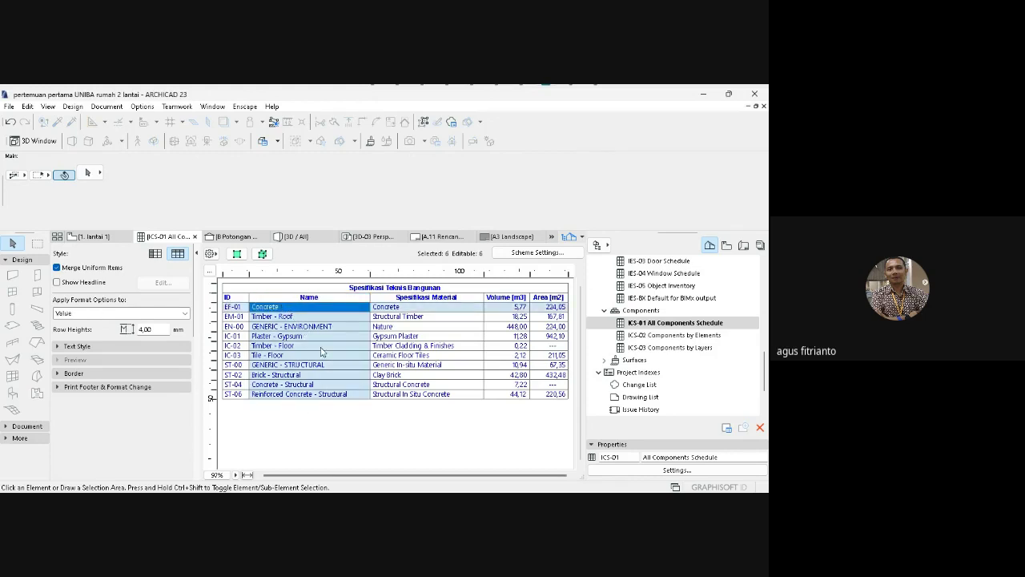
{"action": "left_click", "coordinate": [379, 406]}
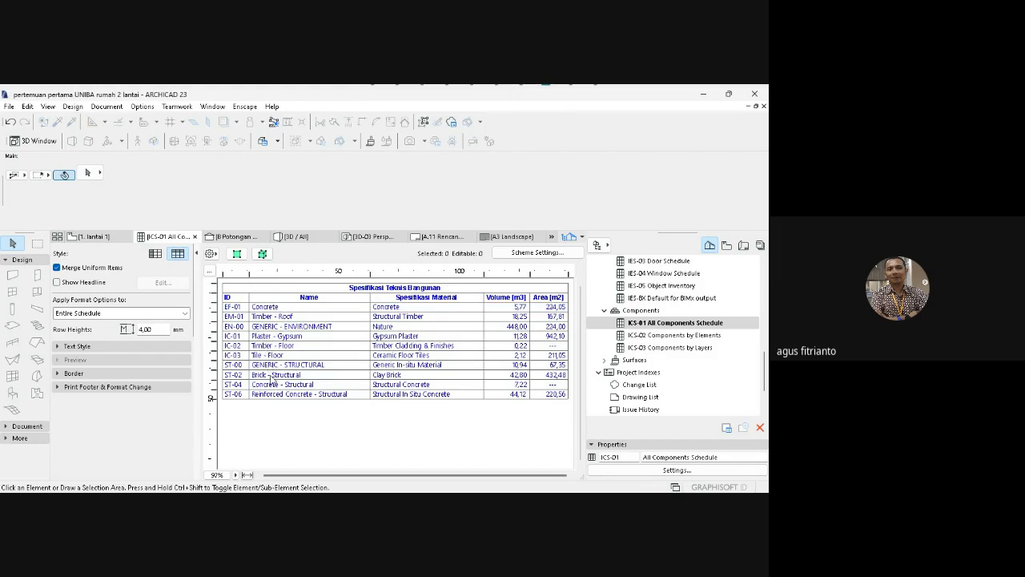
Show the elements of the EF-01 Concrete entry in 3D and orbit the house to inspect them.
{"action": "left_click", "coordinate": [268, 308]}
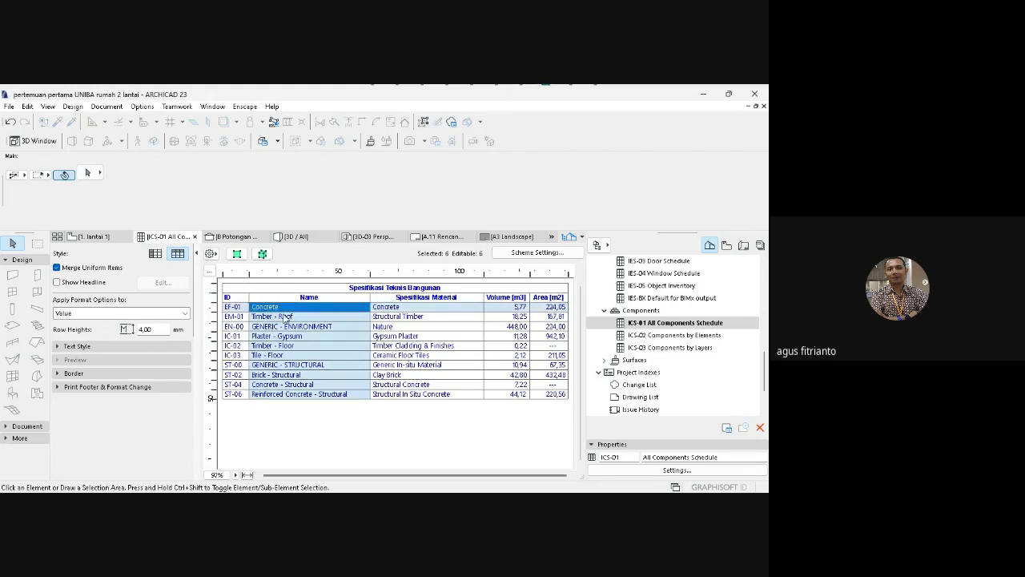
{"action": "left_click", "coordinate": [261, 255]}
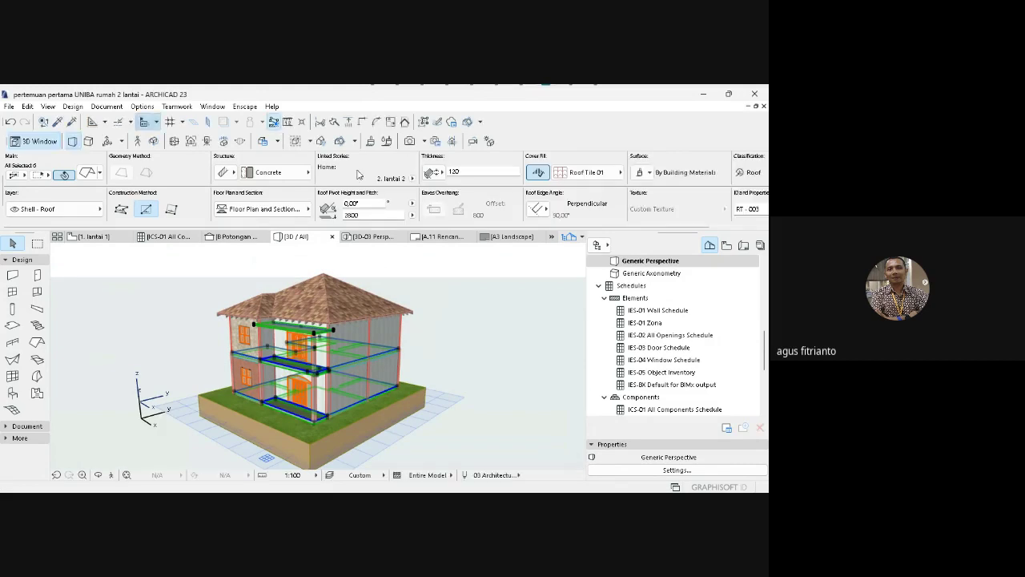
{"action": "left_click", "coordinate": [99, 476]}
{"action": "left_click_drag", "start_coordinate": [345, 404], "coordinate": [396, 330]}
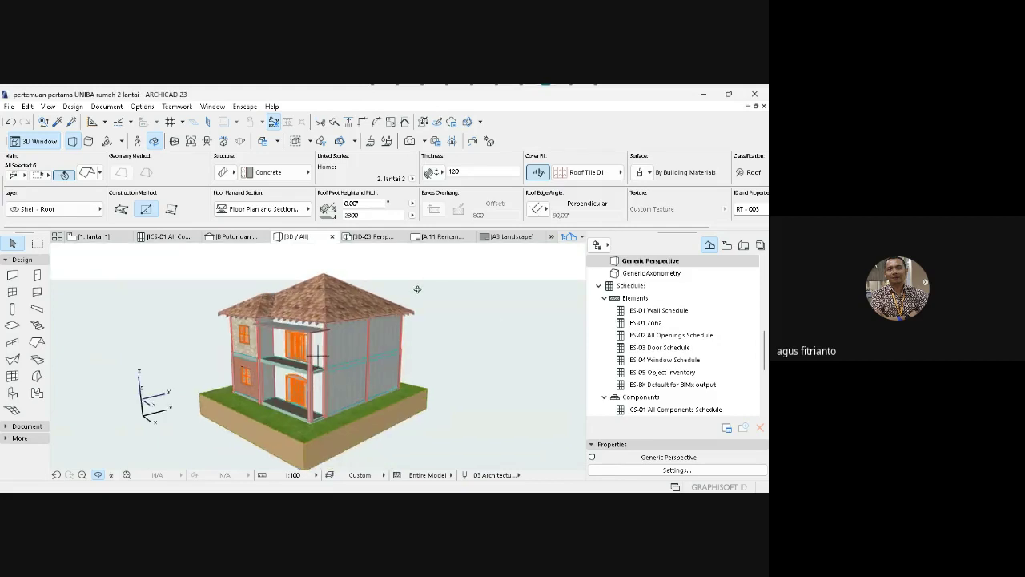
{"action": "key", "text": "Escape"}
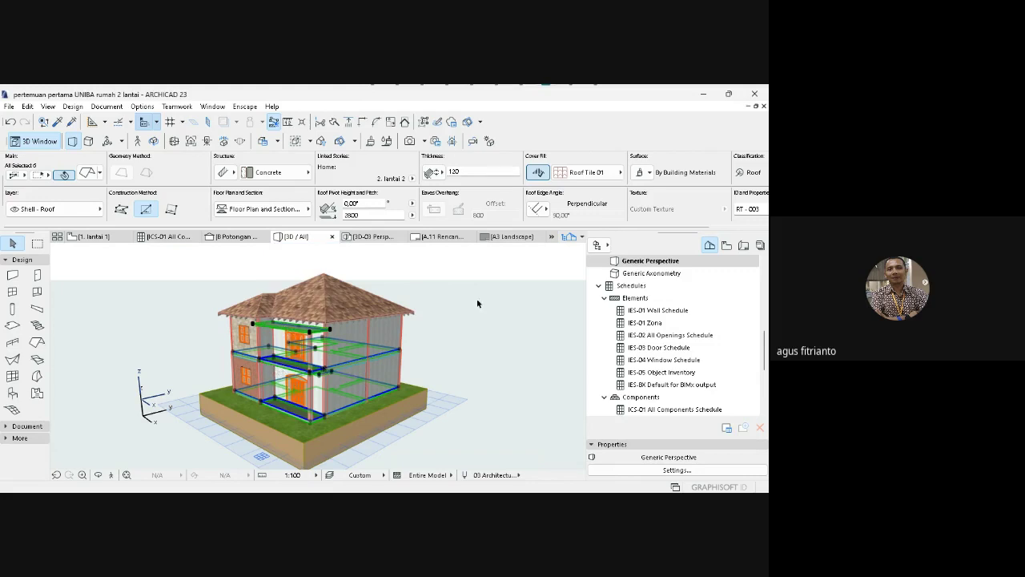
Show the elements of the IC-01 Plaster - Gypsum entry in 3D, and clear the selection.
{"action": "left_click", "coordinate": [158, 237]}
{"action": "left_click", "coordinate": [294, 337]}
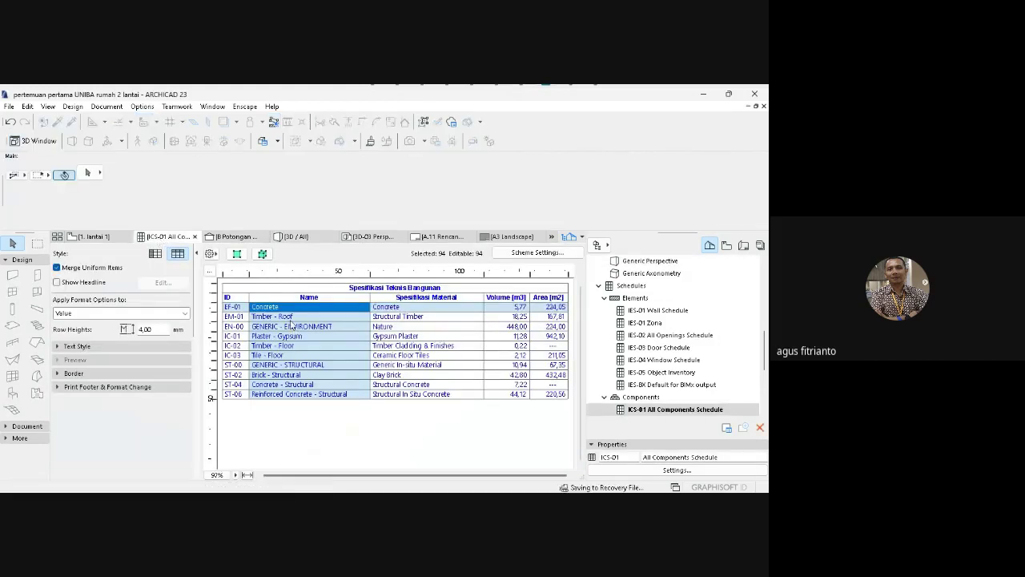
{"action": "left_click", "coordinate": [262, 254]}
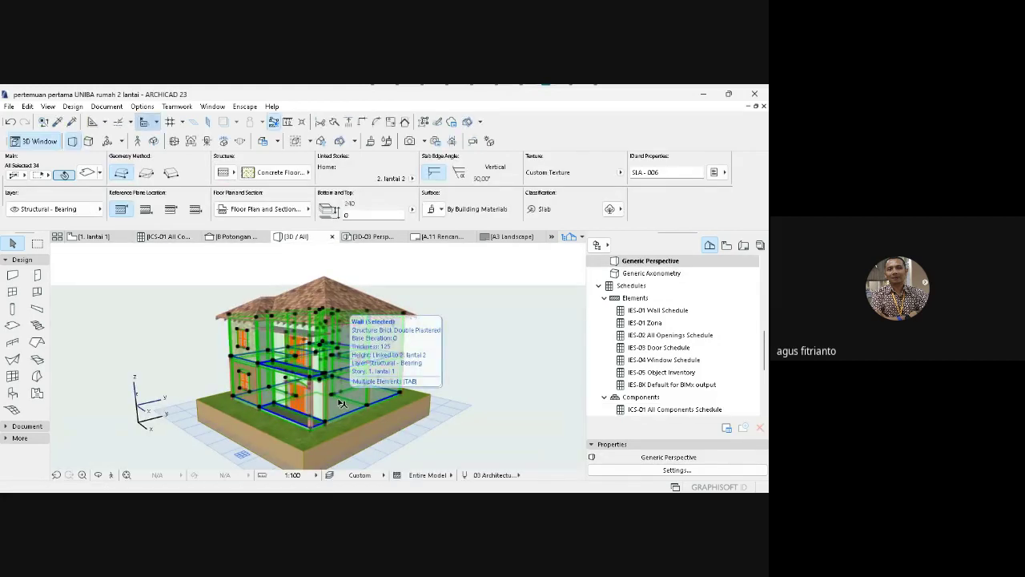
{"action": "left_click", "coordinate": [473, 357]}
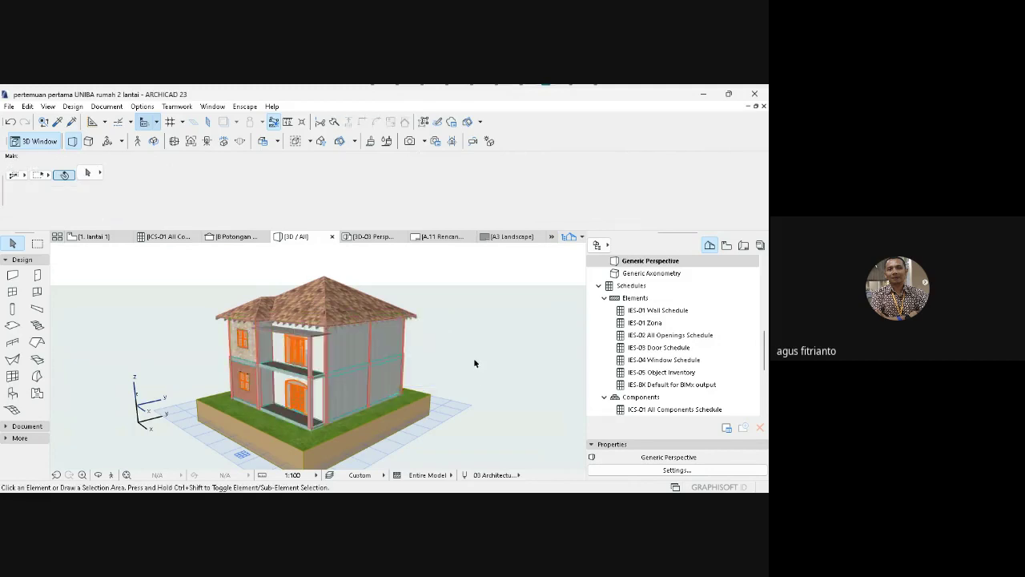
Select the upper-floor side wall in 3D and check its composite structure in the list of available composites.
{"action": "left_click", "coordinate": [353, 348]}
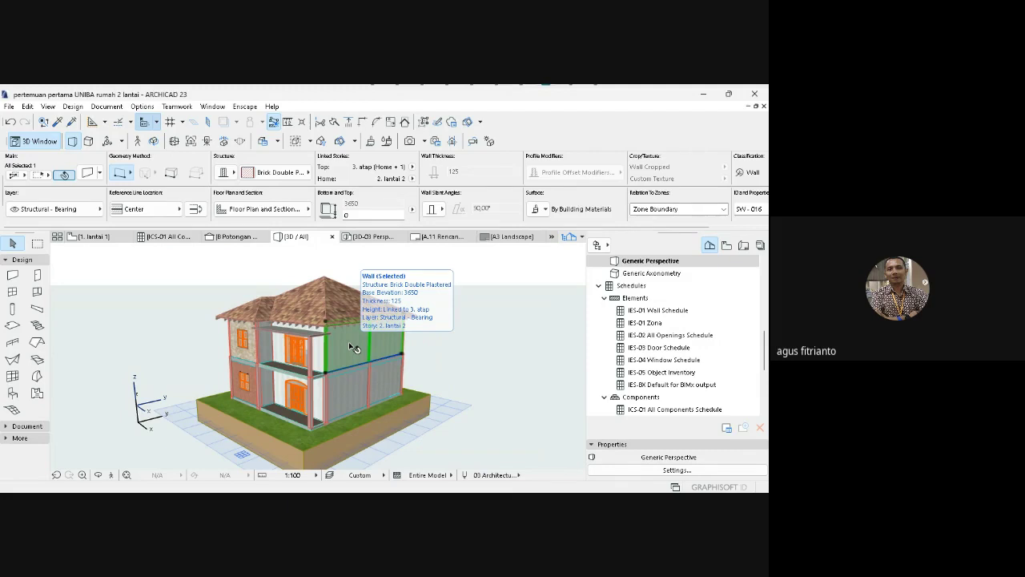
{"action": "left_click", "coordinate": [281, 172]}
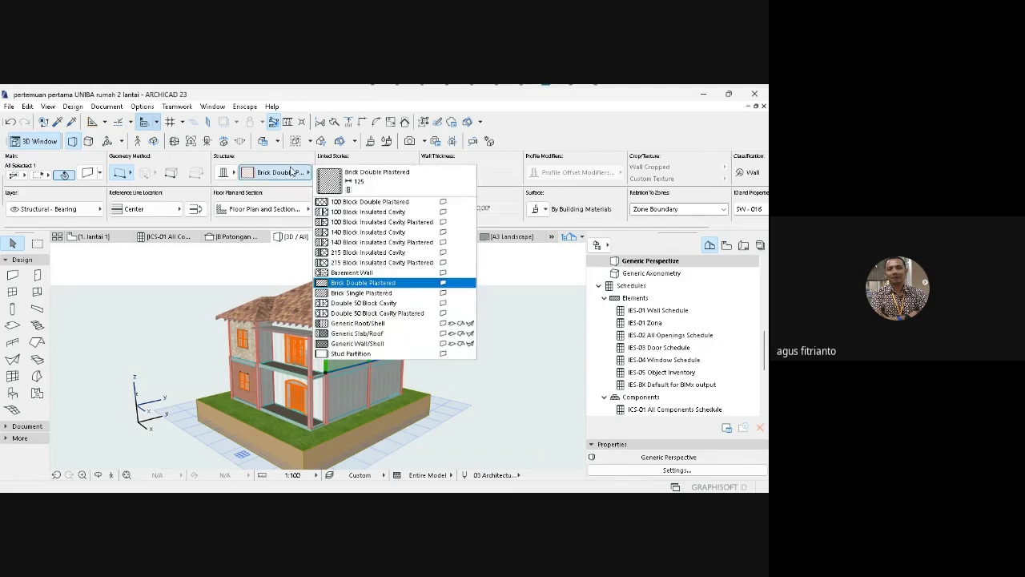
{"action": "left_click", "coordinate": [290, 170]}
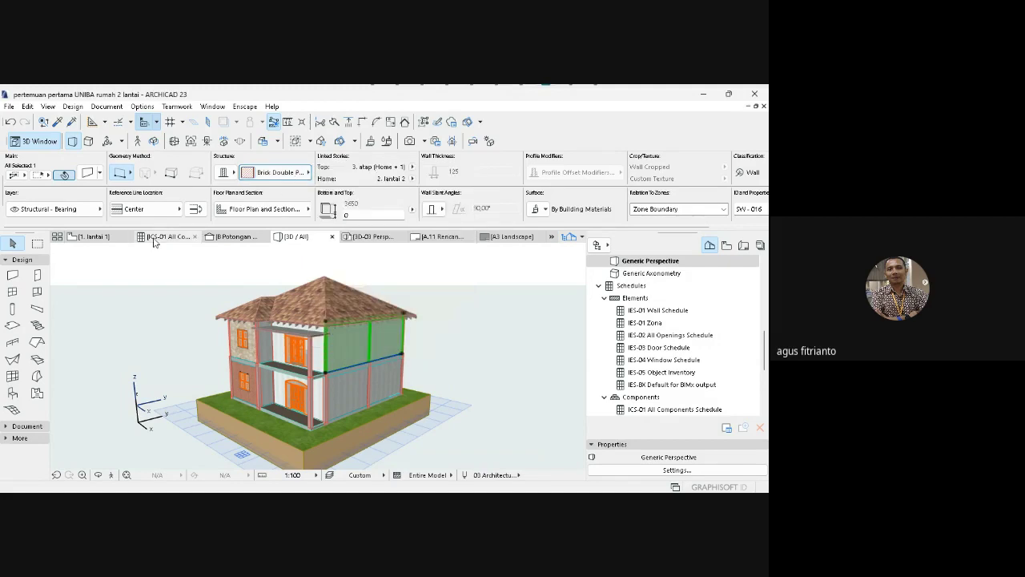
Check the Plaster - Gypsum row's material specification in the components schedule against its selected elements in 3D.
{"action": "left_click", "coordinate": [164, 236]}
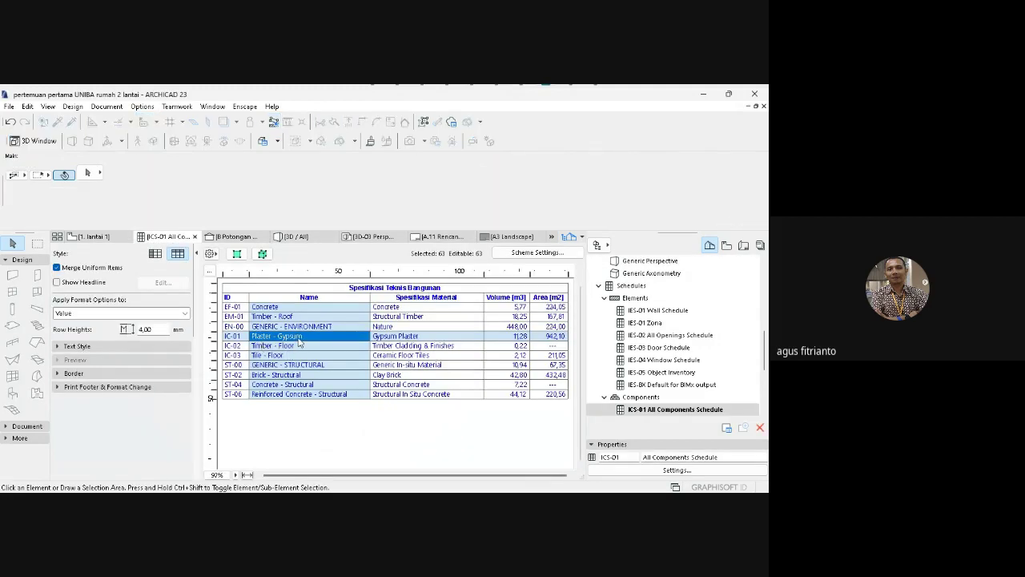
{"action": "left_click", "coordinate": [385, 339]}
{"action": "left_click", "coordinate": [280, 237]}
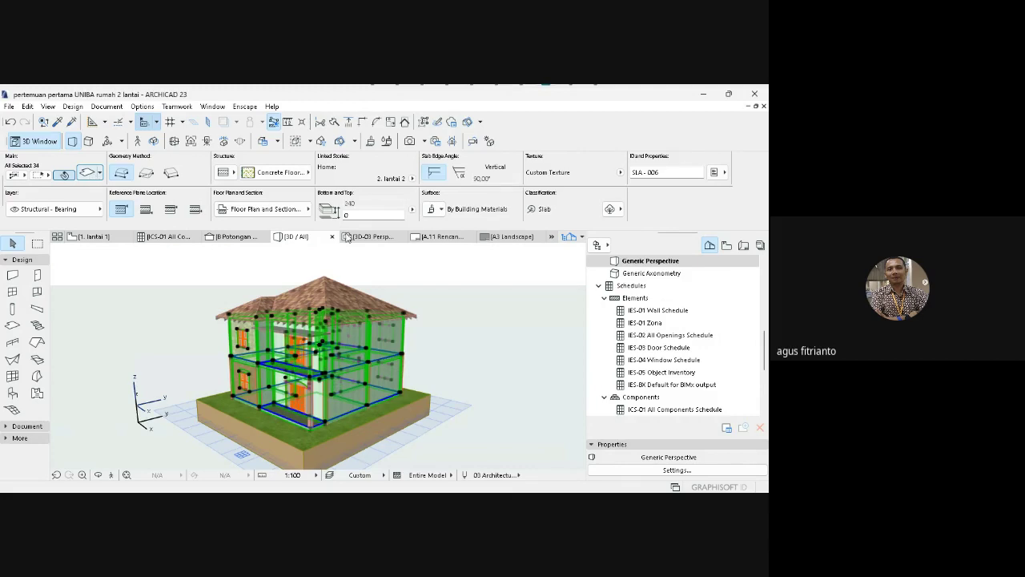
Check the selected slabs' composite list and surface overrides in their settings, and close without changes and clear the selection.
{"action": "key", "text": "ctrl+t"}
{"action": "left_click", "coordinate": [468, 185]}
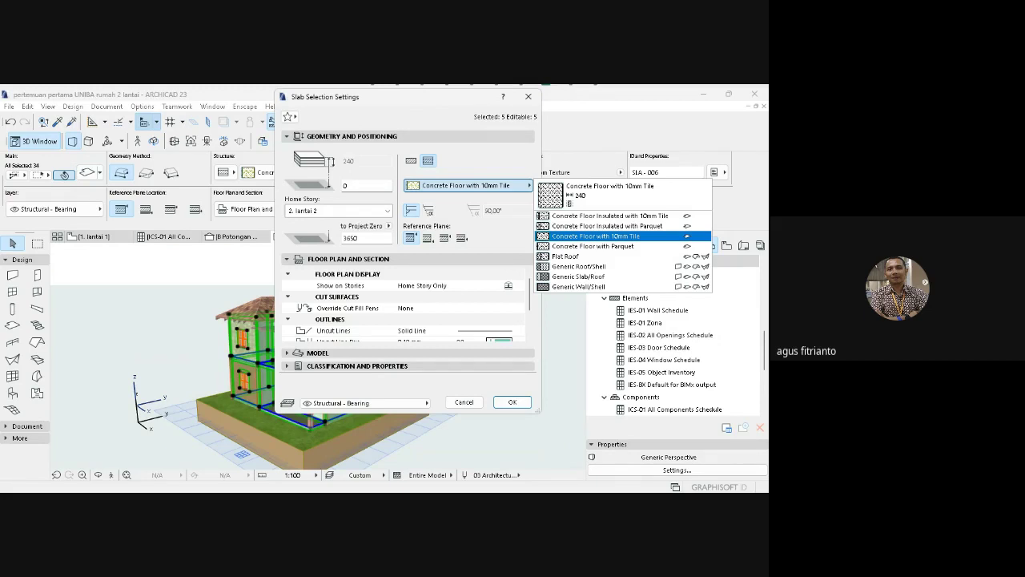
{"action": "key", "text": "Escape"}
{"action": "scroll", "coordinate": [404, 308], "scroll_direction": "down", "scroll_amount": 3}
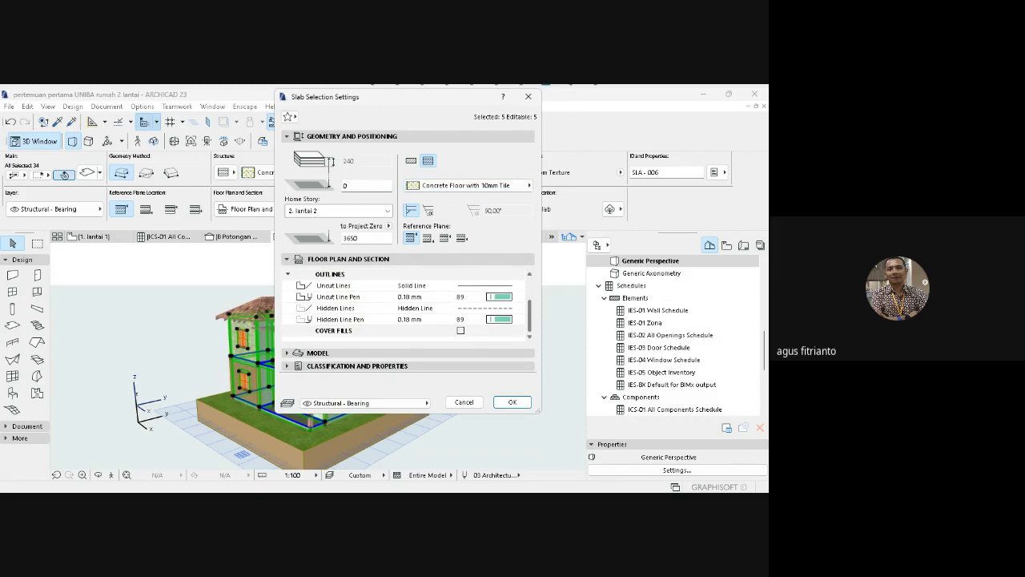
{"action": "left_click", "coordinate": [504, 352]}
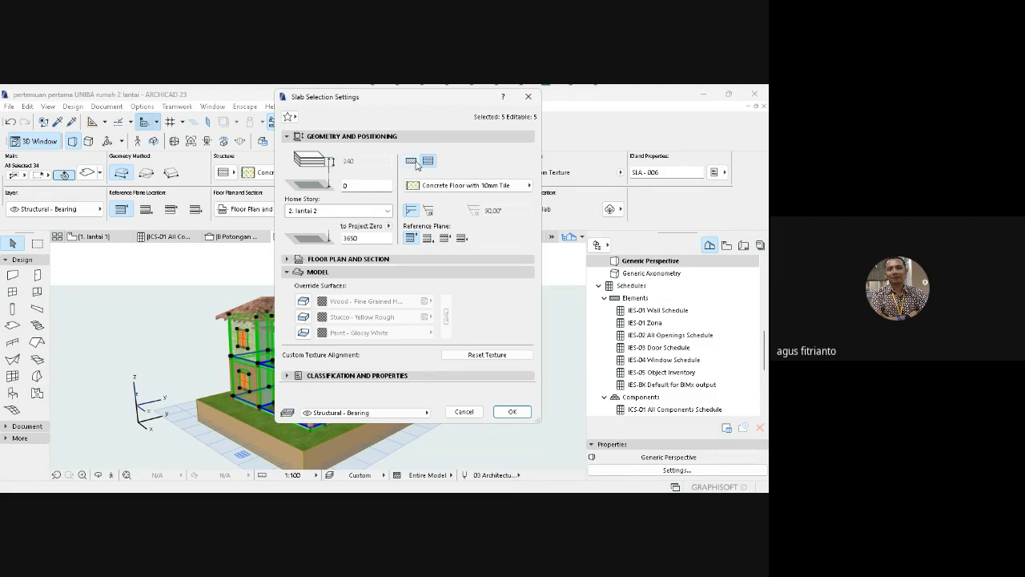
{"action": "left_click", "coordinate": [449, 189]}
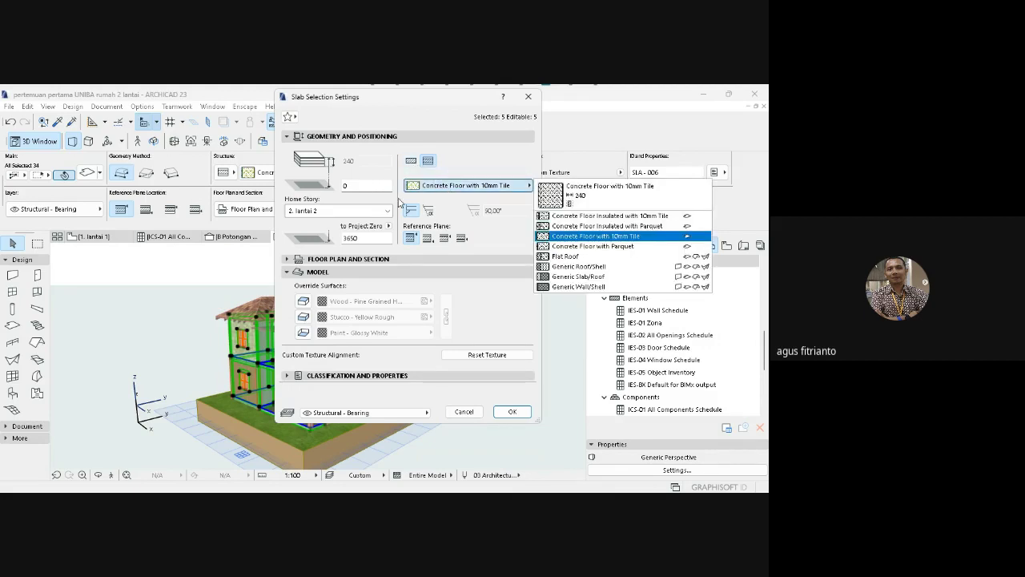
{"action": "left_click", "coordinate": [448, 190]}
{"action": "key", "text": "Escape"}
{"action": "key", "text": "Escape"}
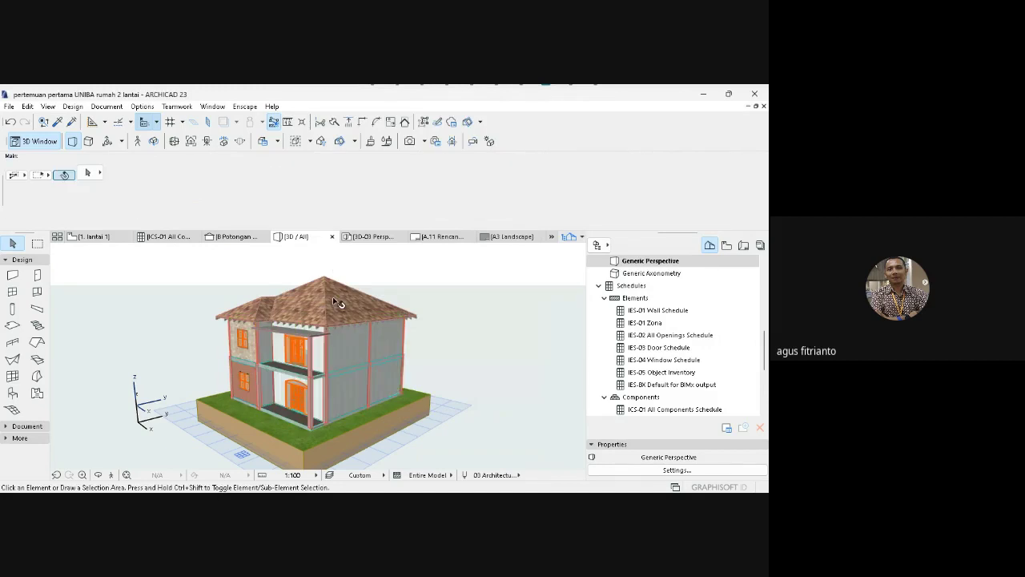
Show the elements of the ST-02 Brick - Structural entry in 3D, and return to the components schedule.
{"action": "left_click", "coordinate": [358, 396]}
{"action": "left_click", "coordinate": [476, 350]}
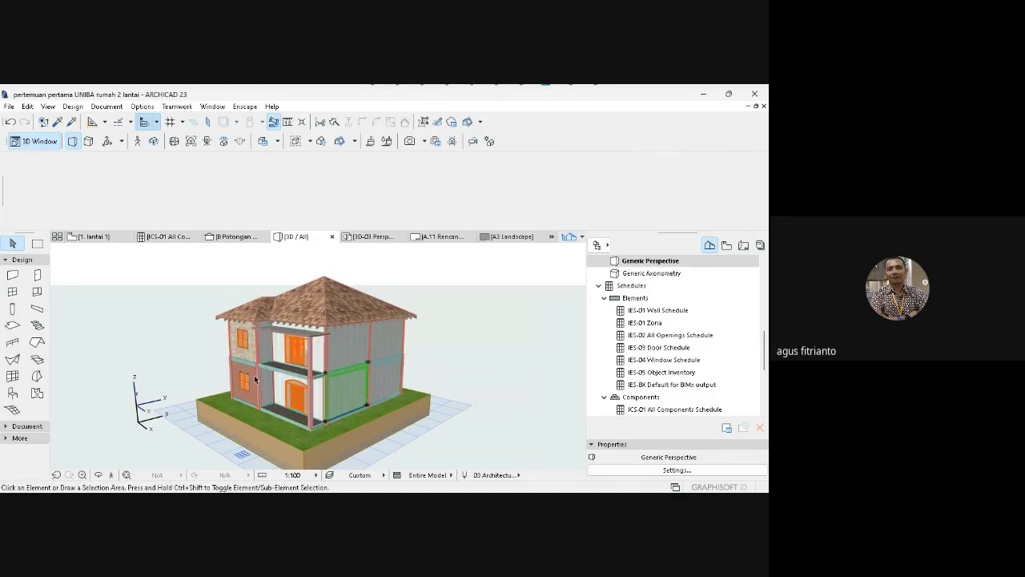
{"action": "left_click", "coordinate": [187, 237]}
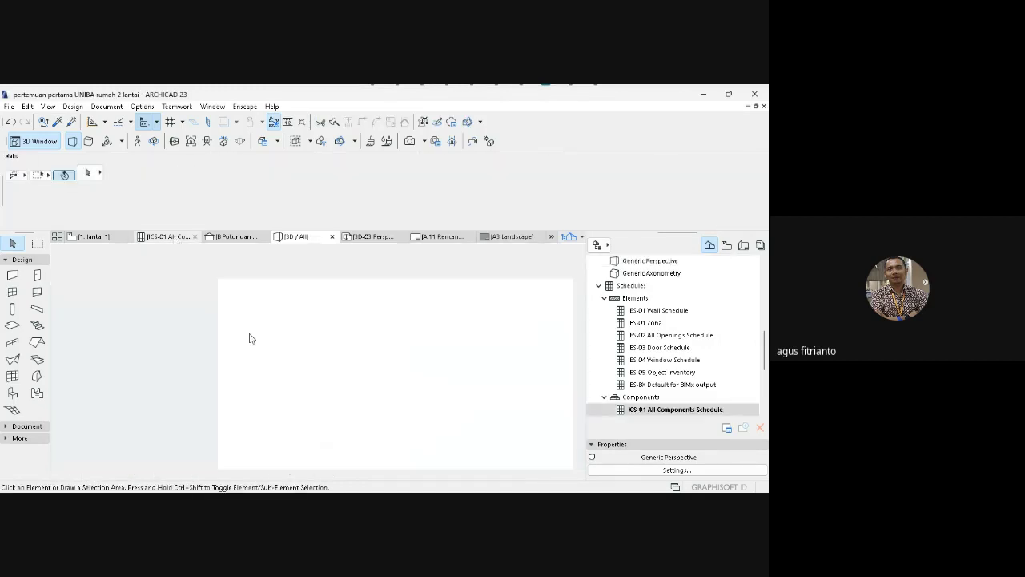
{"action": "left_click", "coordinate": [277, 356]}
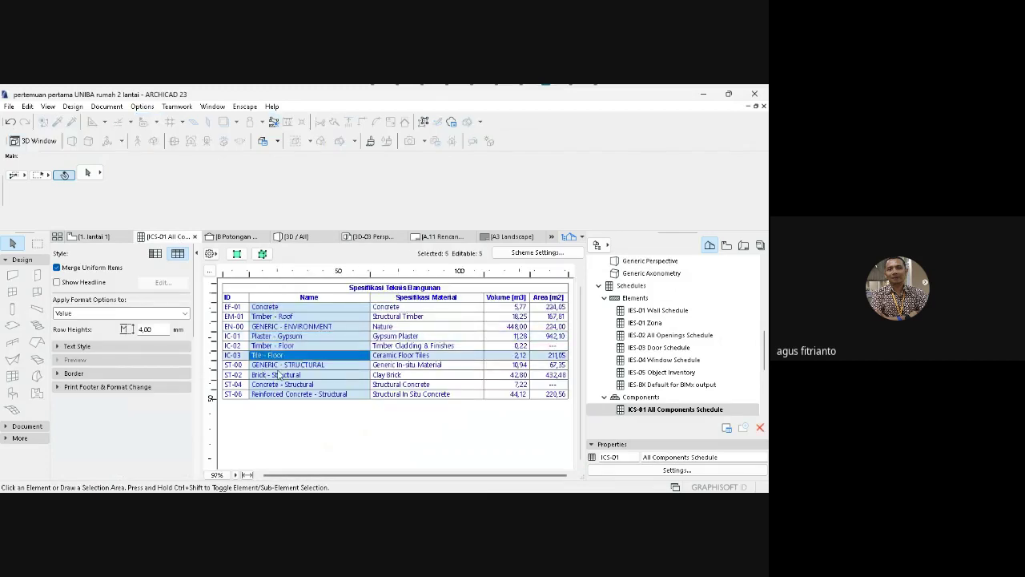
{"action": "left_click", "coordinate": [262, 253]}
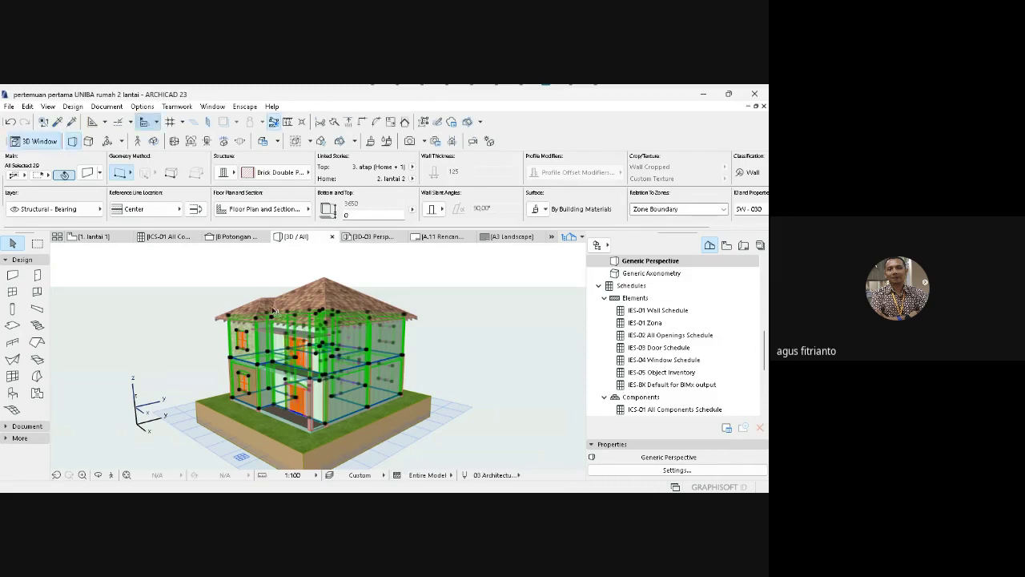
{"action": "mouse_move", "coordinate": [108, 237]}
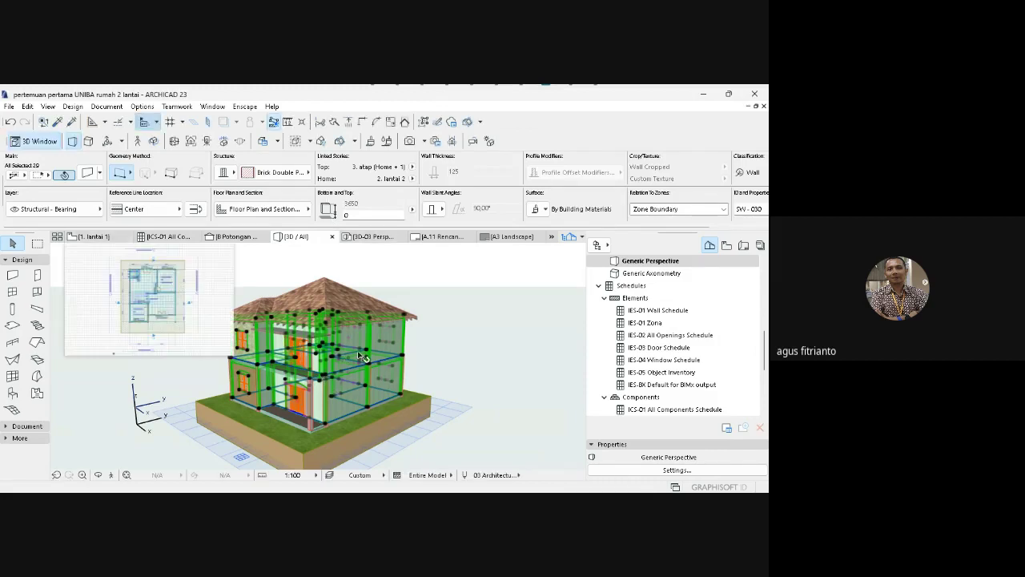
{"action": "left_click", "coordinate": [162, 238]}
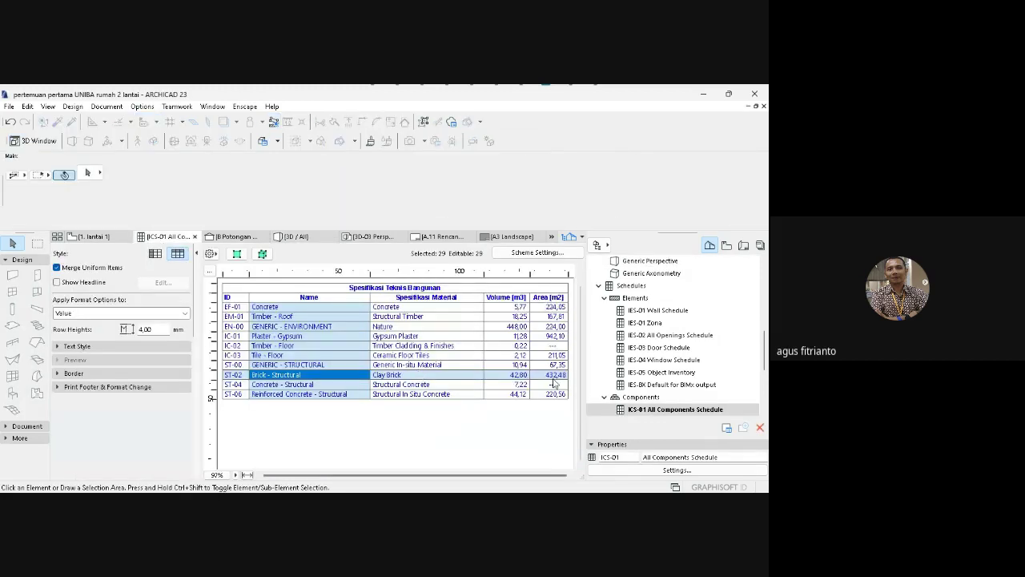
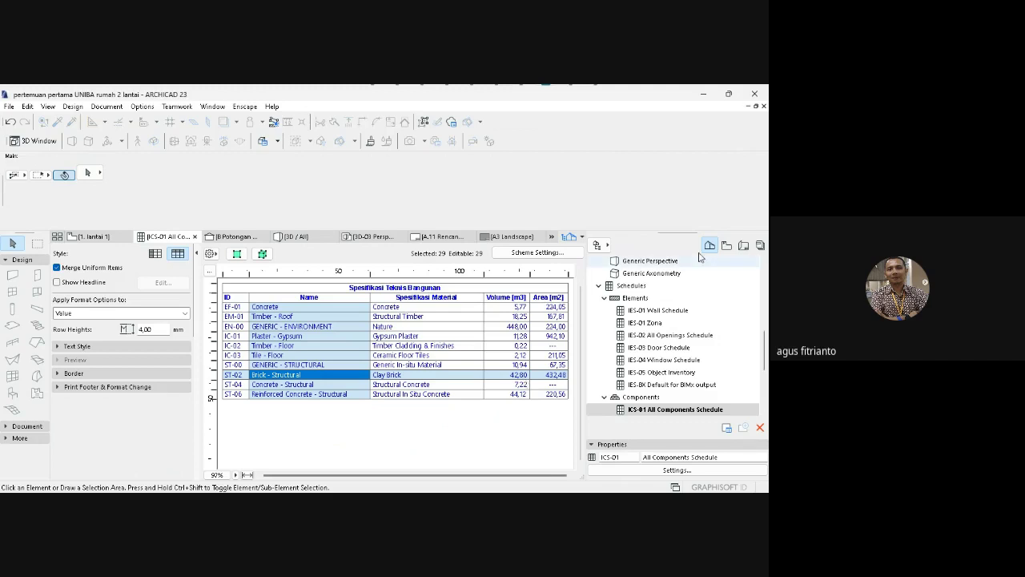
Open the IES-01 Wall Schedule and examine its columns from wall dimensions through to brick quantities and costs.
{"action": "double_click", "coordinate": [659, 311]}
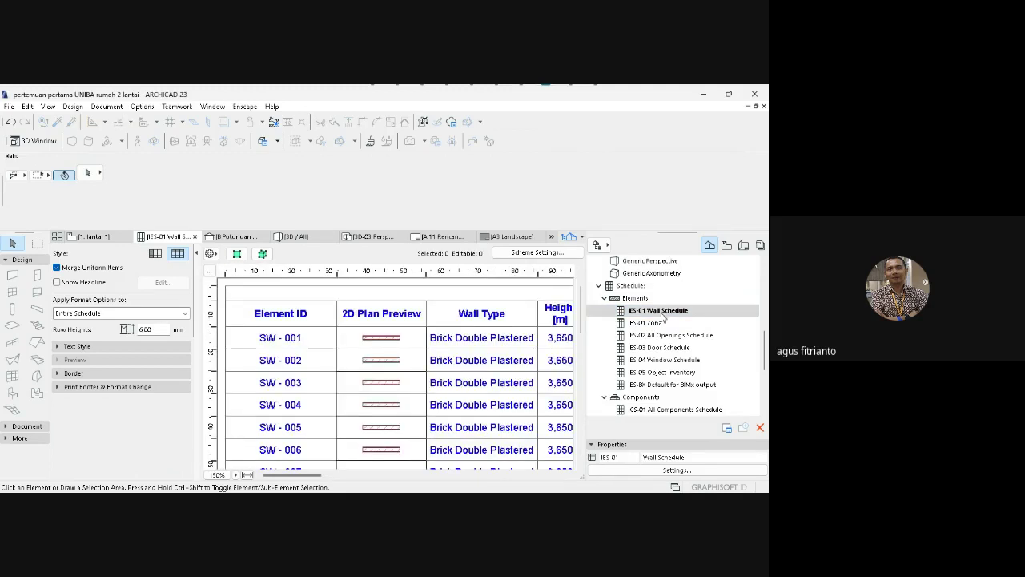
{"action": "left_click", "coordinate": [247, 475]}
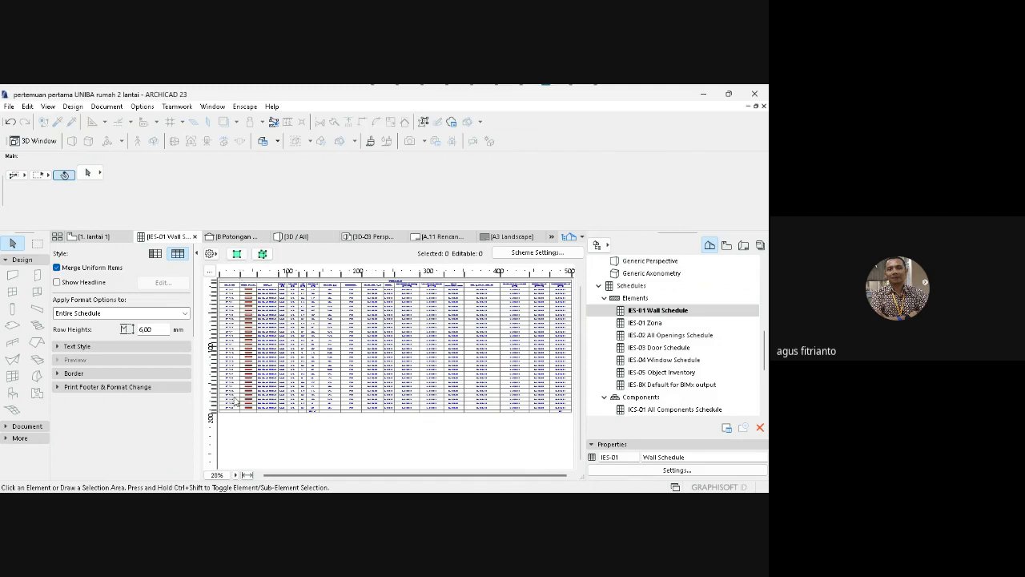
{"action": "left_click", "coordinate": [221, 475]}
{"action": "type", "text": "100"}
{"action": "key", "text": "Return"}
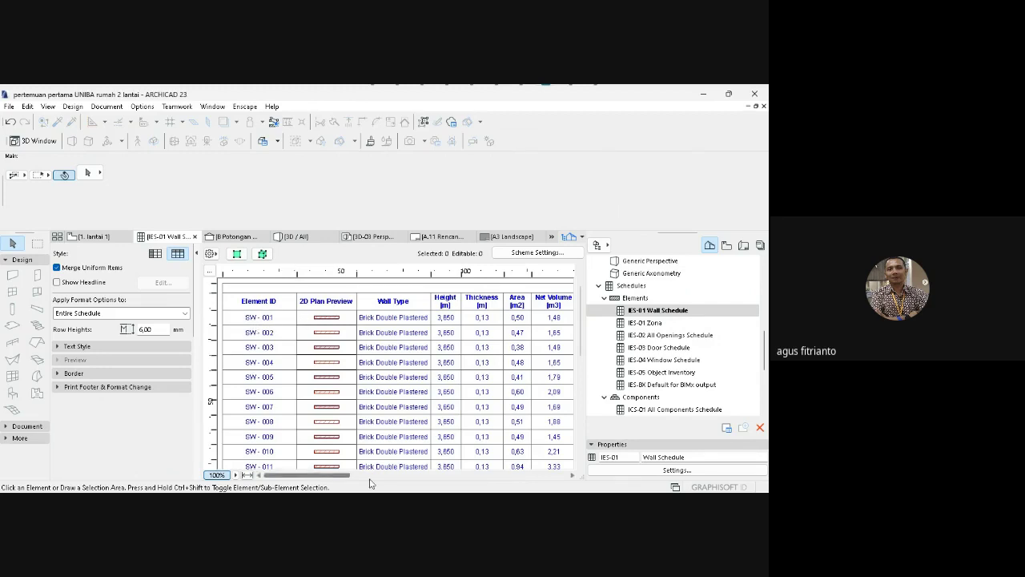
{"action": "left_click_drag", "start_coordinate": [343, 476], "coordinate": [543, 482]}
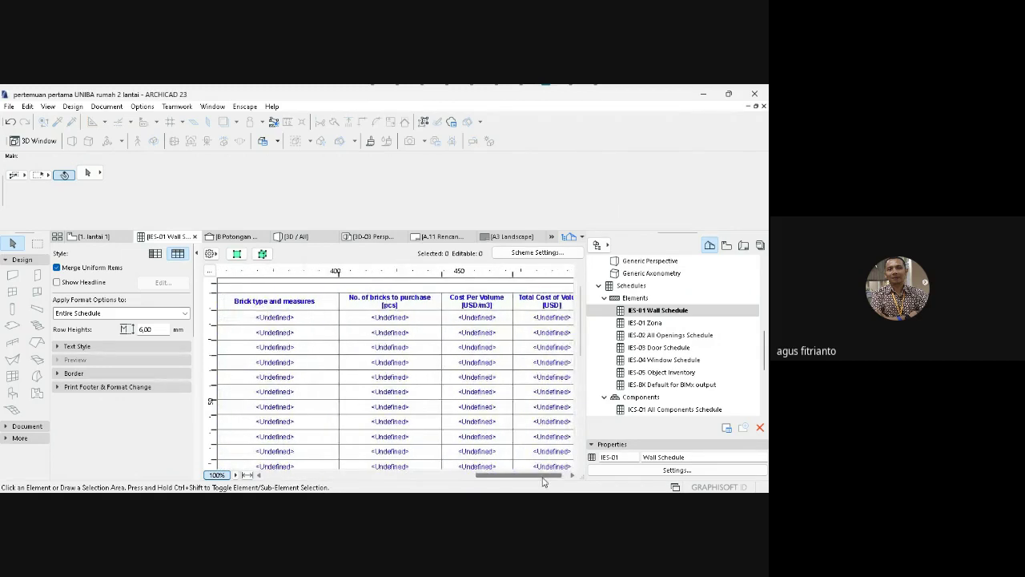
Check the first wall's Cost Per Volume field and the grand totals at the end of the wall schedule.
{"action": "left_click", "coordinate": [473, 318]}
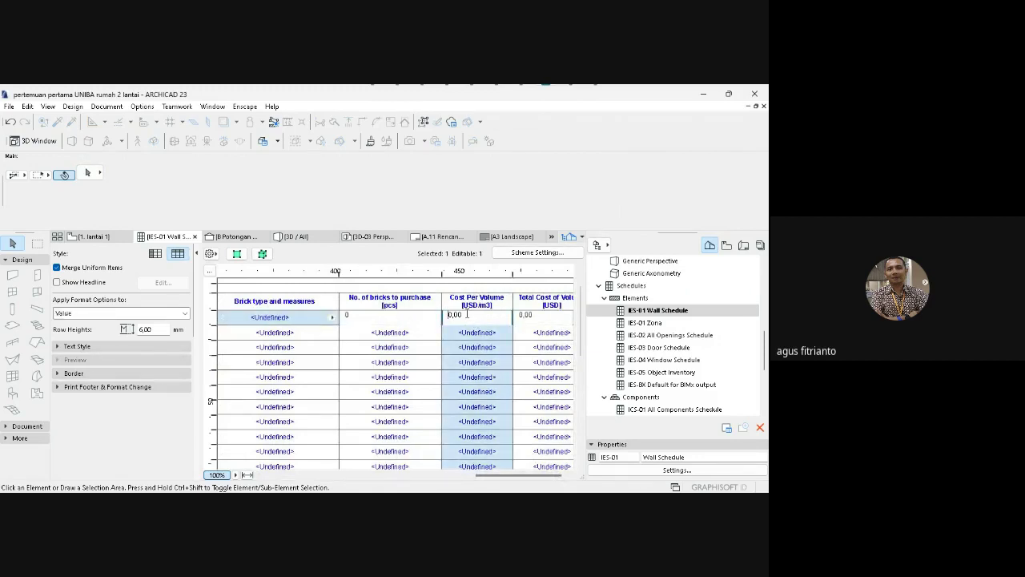
{"action": "left_click_drag", "start_coordinate": [496, 475], "coordinate": [464, 479]}
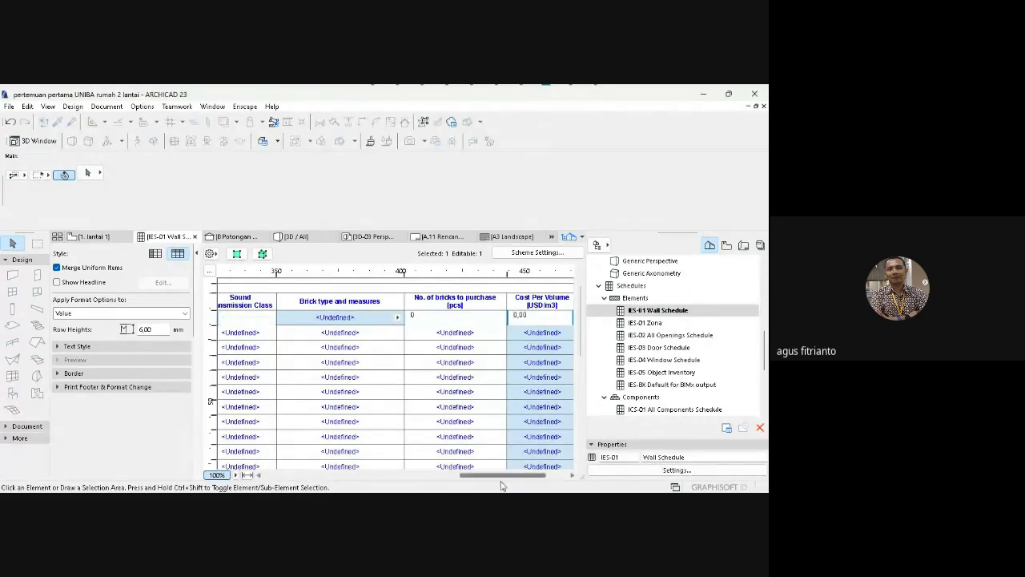
{"action": "left_click_drag", "start_coordinate": [502, 485], "coordinate": [522, 485]}
{"action": "left_click_drag", "start_coordinate": [578, 352], "coordinate": [578, 437]}
{"action": "left_click", "coordinate": [543, 462]}
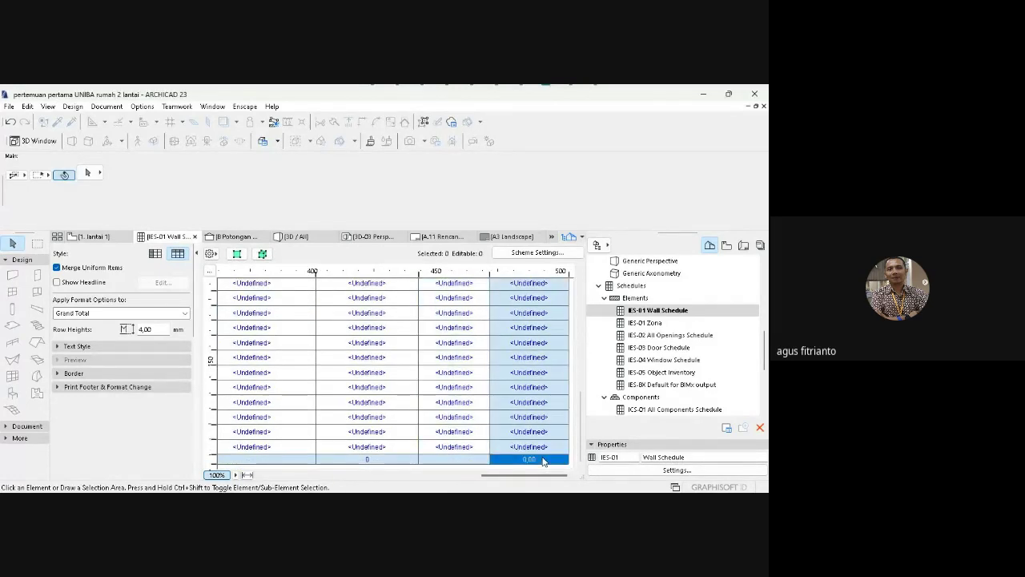
{"action": "left_click_drag", "start_coordinate": [531, 475], "coordinate": [273, 483]}
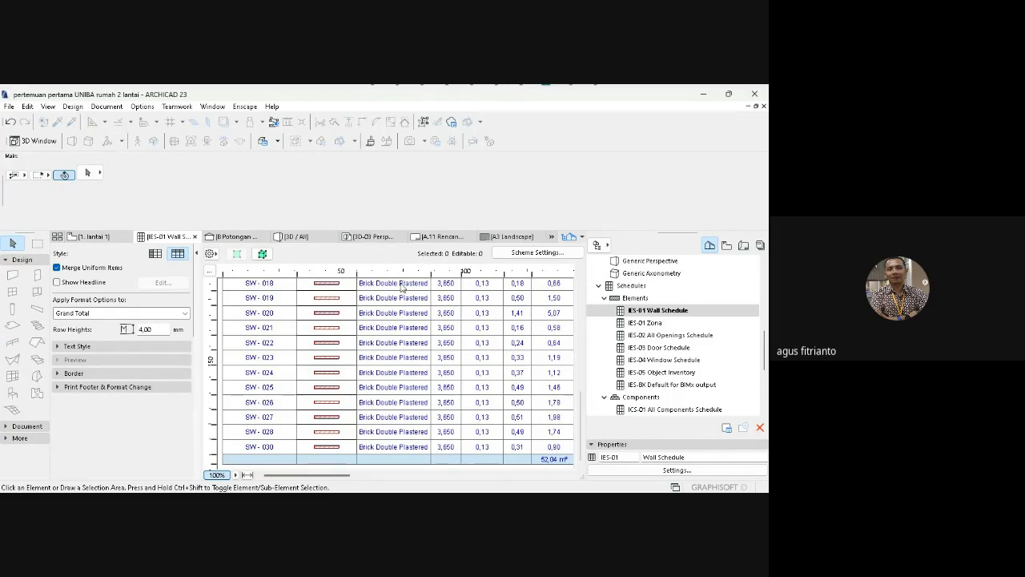
Inspect the wall type of SW - 019, the element ID of SW - 023 and the plan preview of SW - 021.
{"action": "left_click", "coordinate": [404, 372]}
{"action": "left_click", "coordinate": [399, 298]}
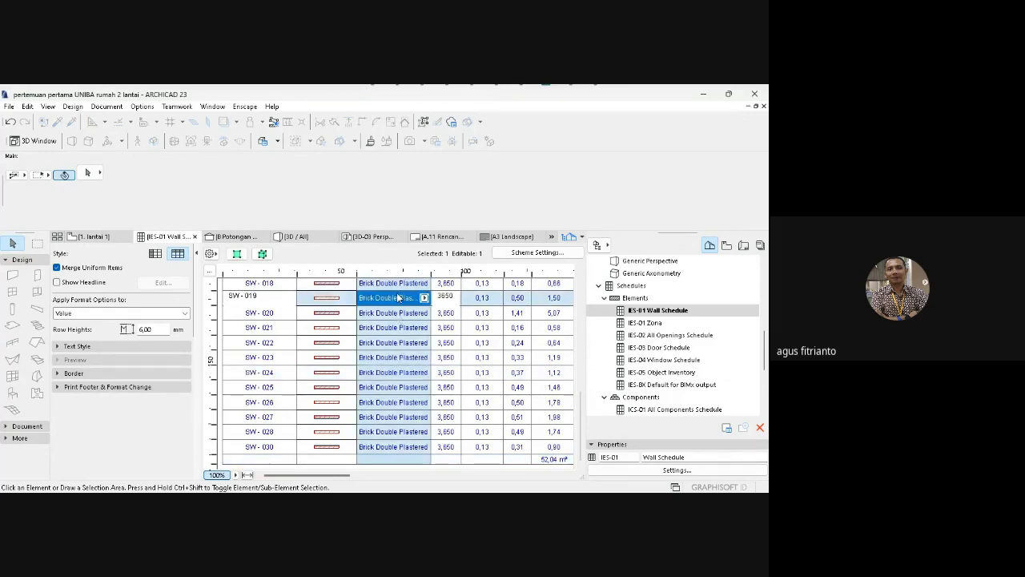
{"action": "left_click", "coordinate": [275, 360]}
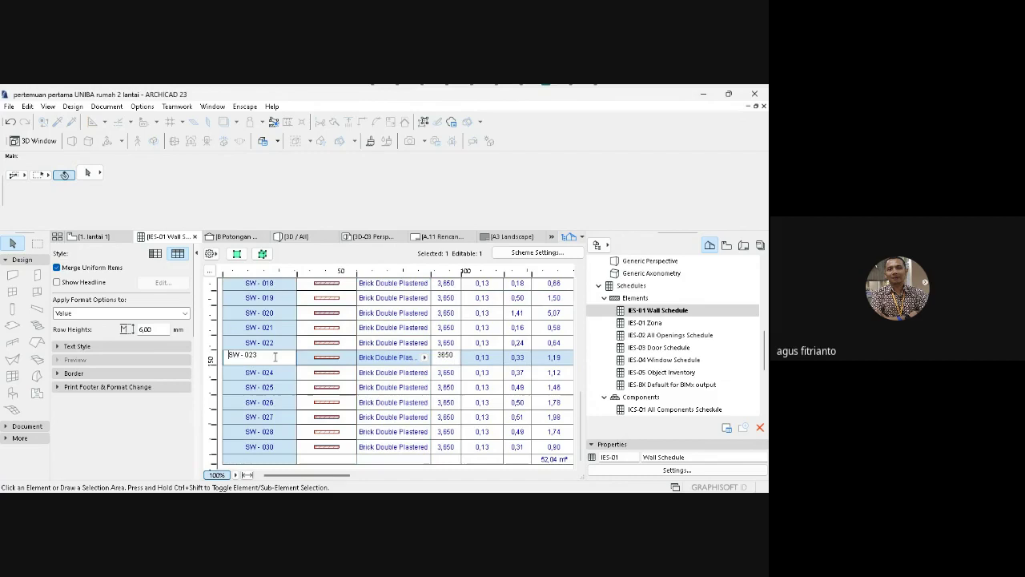
{"action": "left_click", "coordinate": [337, 334]}
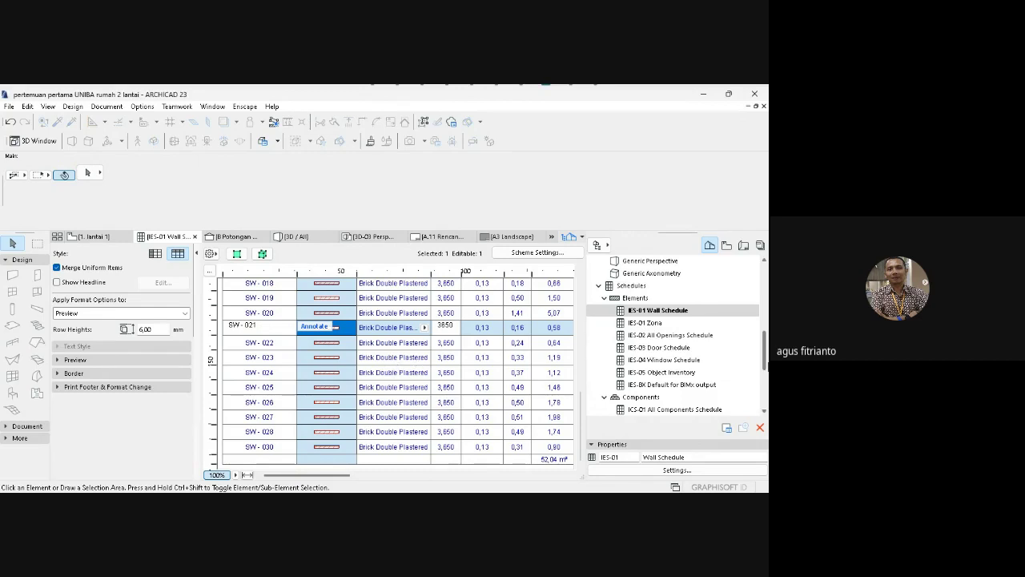
Review layouts A.11 Rencana Kusen Dan Daun Jendela and A.10 Rencana Kusen dan Daun Pintu, and look through the layout book and schedule list.
{"action": "left_click", "coordinate": [744, 245]}
{"action": "double_click", "coordinate": [662, 339]}
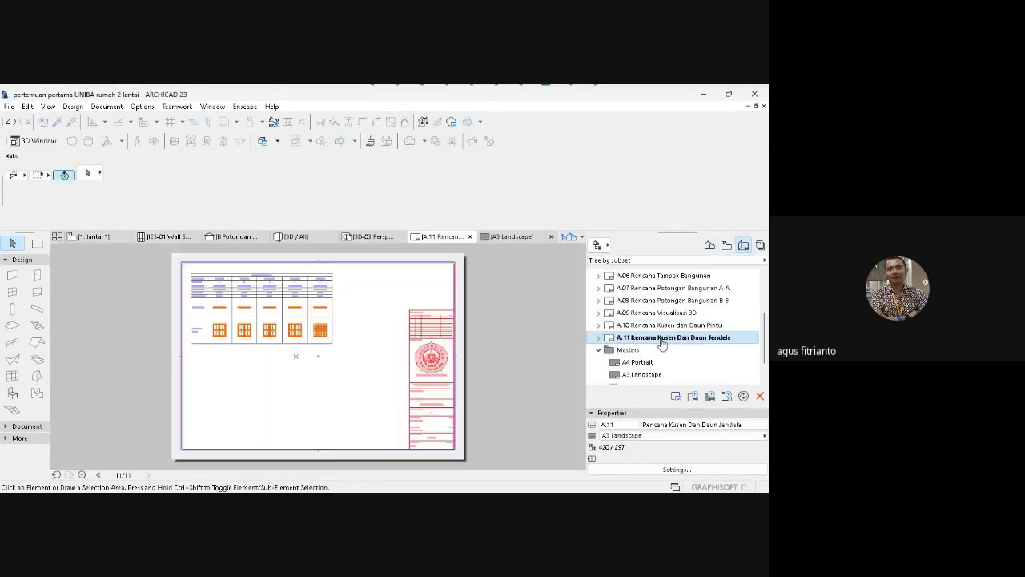
{"action": "left_click", "coordinate": [670, 326]}
{"action": "double_click", "coordinate": [670, 327]}
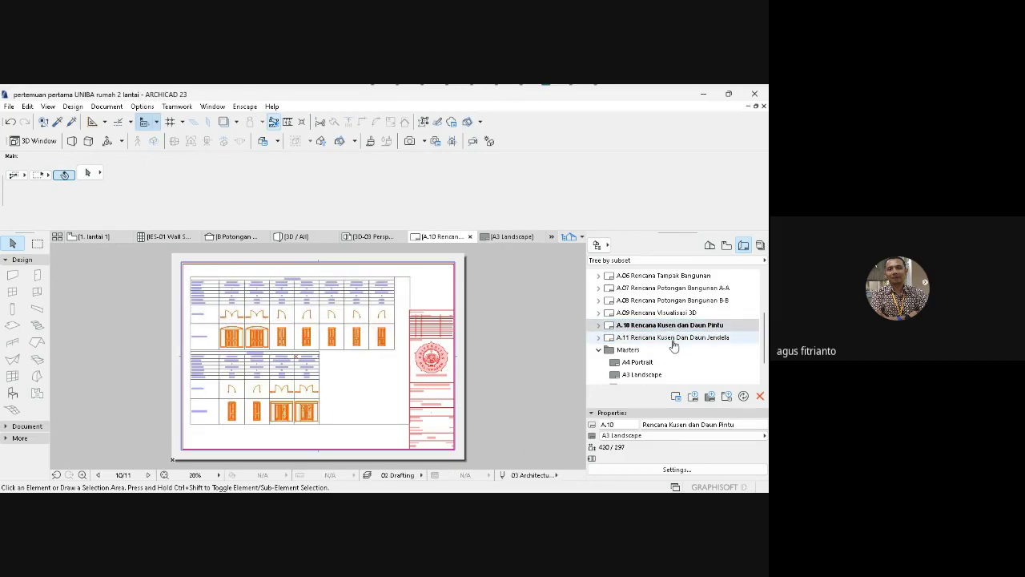
{"action": "left_click", "coordinate": [674, 339]}
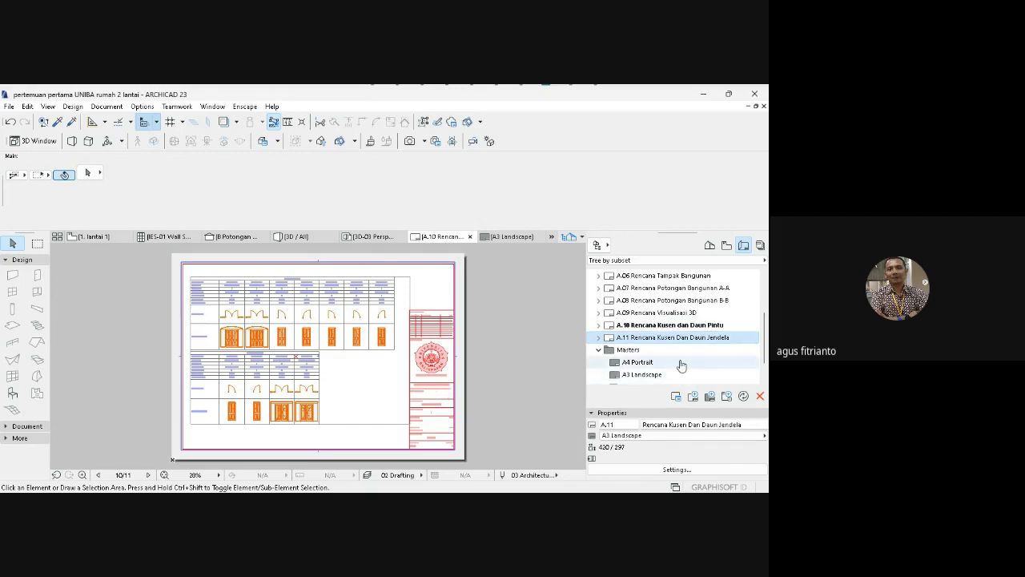
{"action": "left_click", "coordinate": [513, 317]}
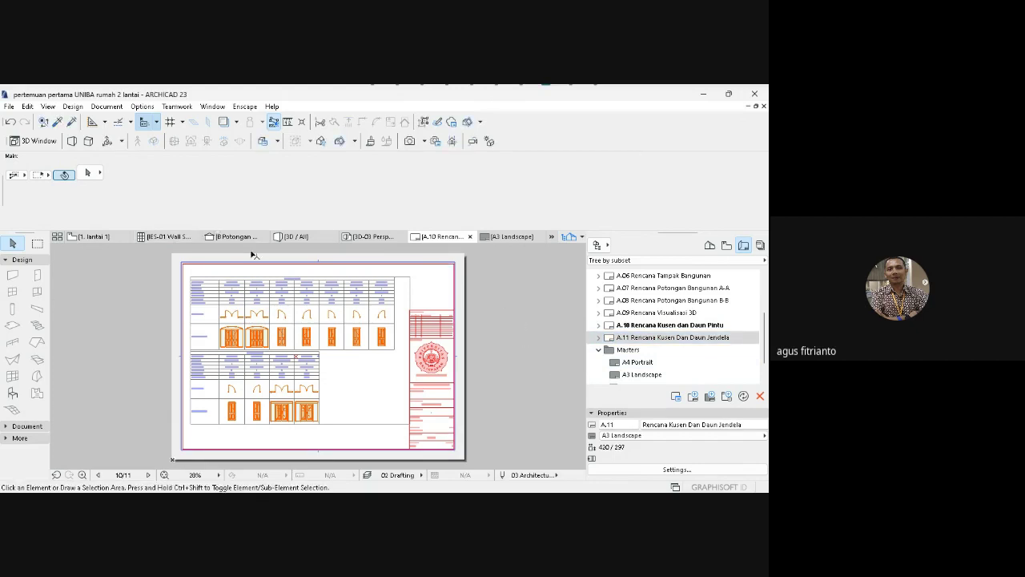
{"action": "left_click", "coordinate": [526, 306]}
{"action": "left_click", "coordinate": [541, 368]}
{"action": "scroll", "coordinate": [764, 282], "scroll_direction": "up", "scroll_amount": 2}
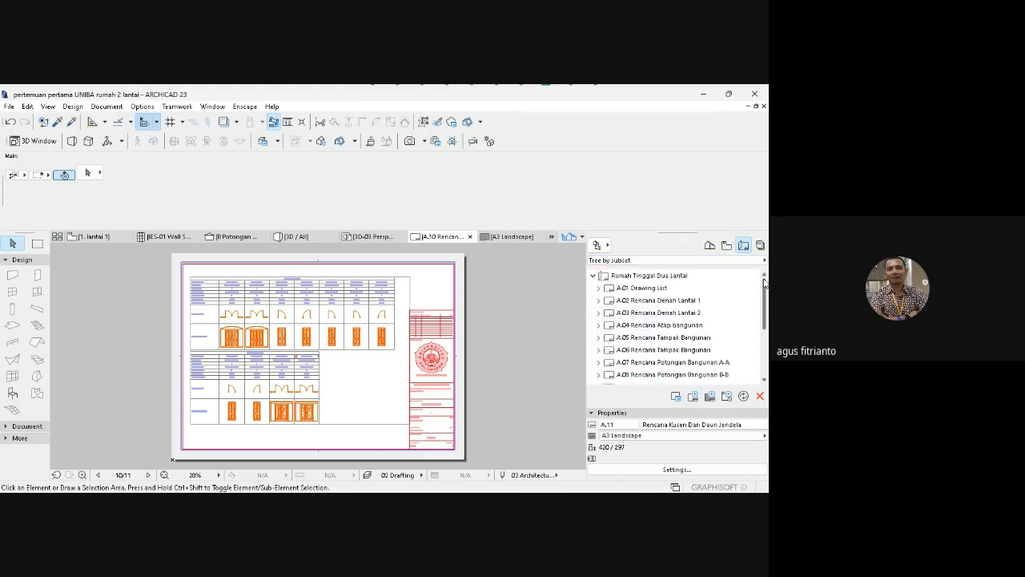
{"action": "left_click_drag", "start_coordinate": [765, 282], "coordinate": [766, 323]}
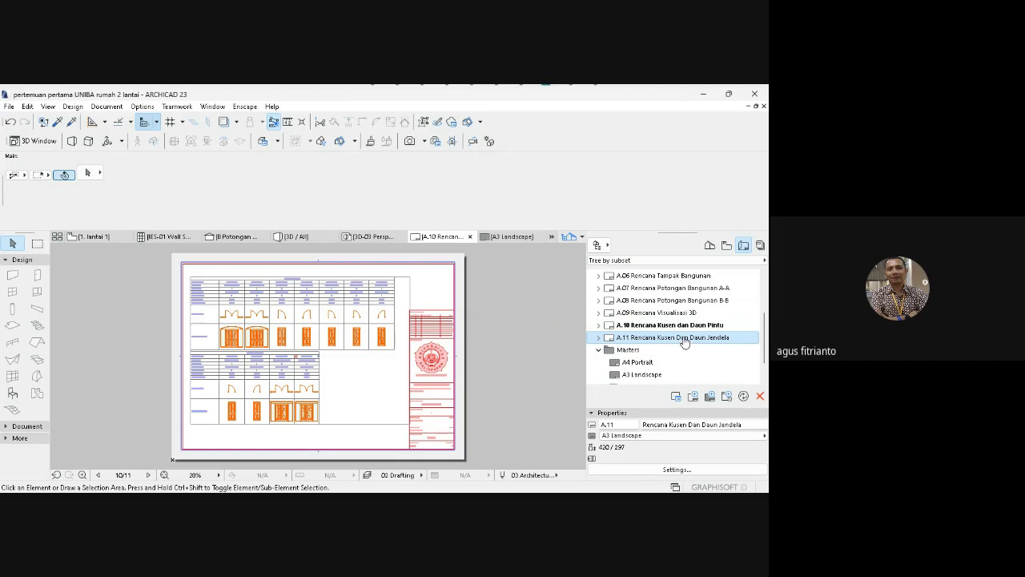
{"action": "left_click", "coordinate": [711, 245]}
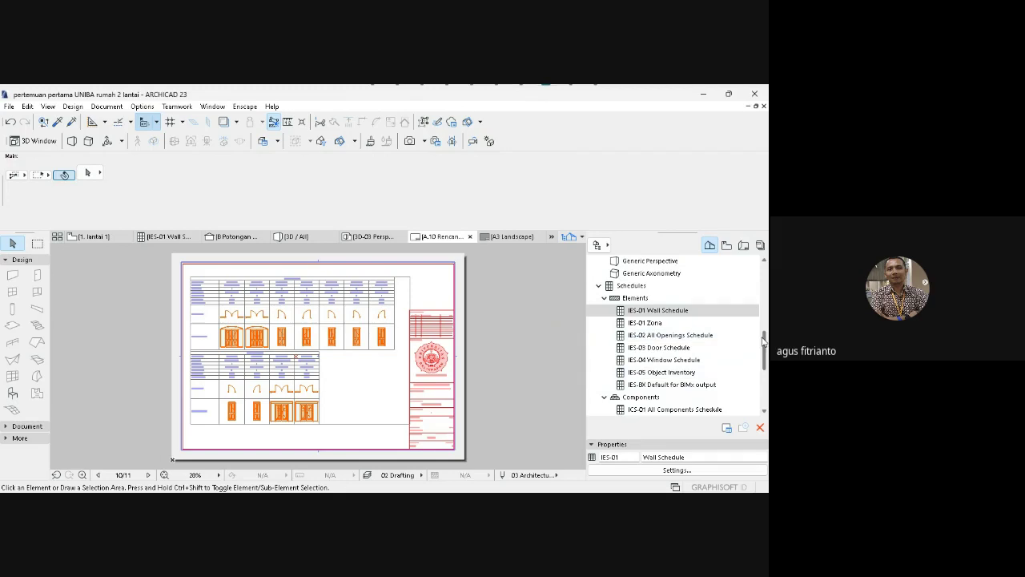
{"action": "mouse_move", "coordinate": [765, 341]}
{"action": "left_mouse_down"}
{"action": "mouse_move", "coordinate": [765, 276]}
{"action": "mouse_move", "coordinate": [765, 340]}
{"action": "left_mouse_up"}
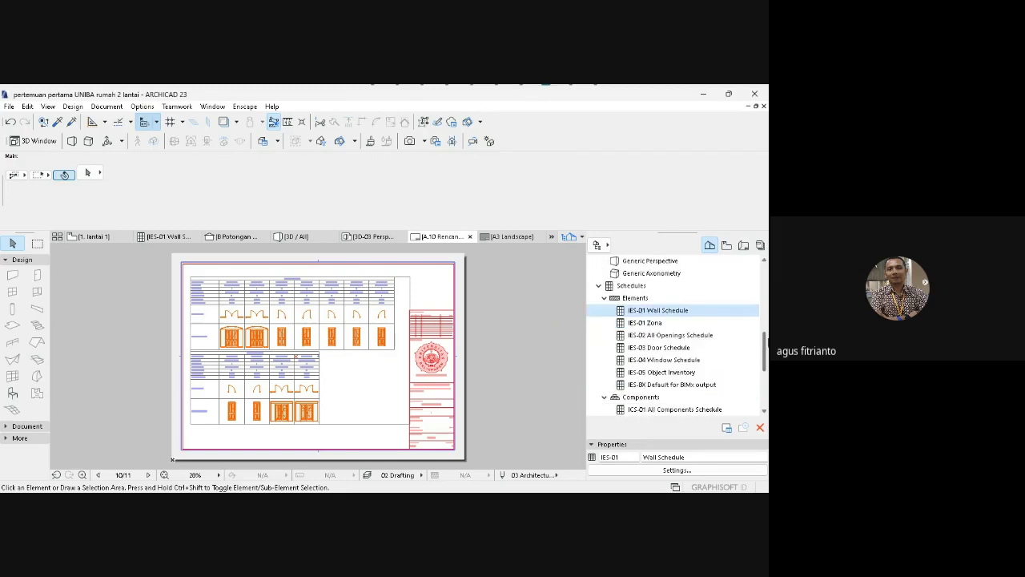
Create a new layout named Interior A after A.11, using the A3 Landscape master.
{"action": "left_click", "coordinate": [742, 246]}
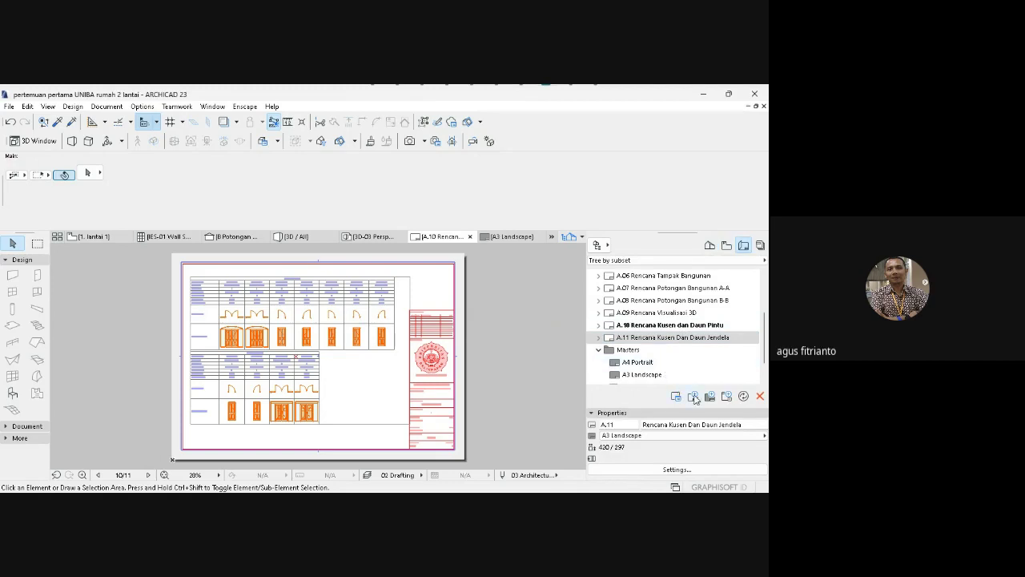
{"action": "left_click", "coordinate": [693, 397]}
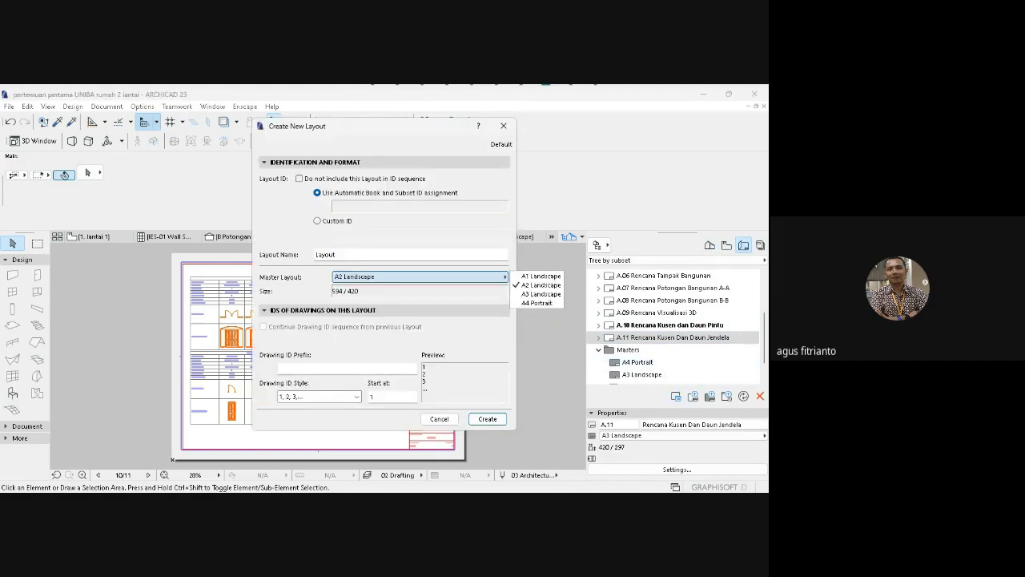
{"action": "left_click", "coordinate": [481, 276]}
{"action": "key", "text": "Down"}
{"action": "key", "text": "Return"}
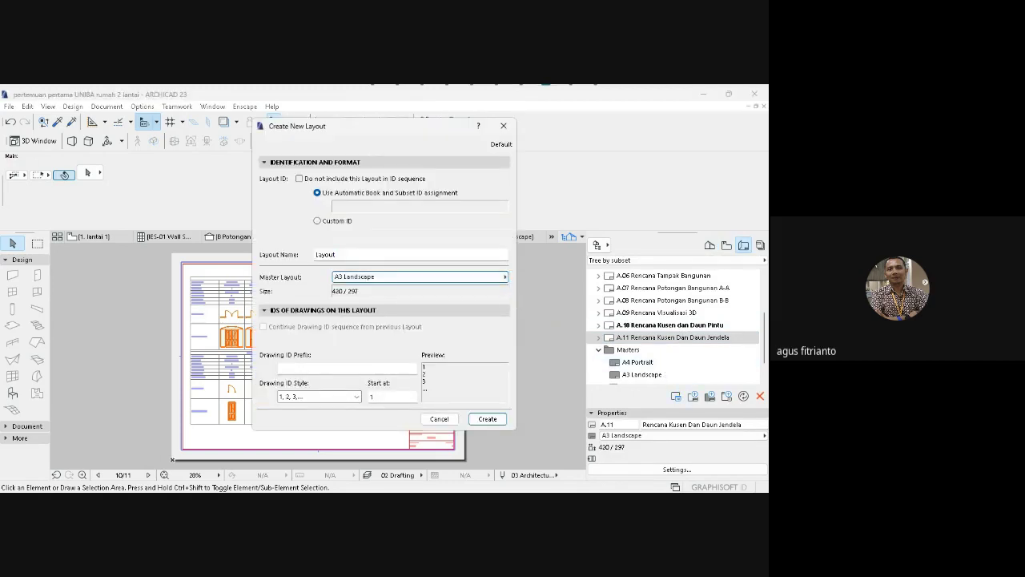
{"action": "key", "text": "shift+Tab"}
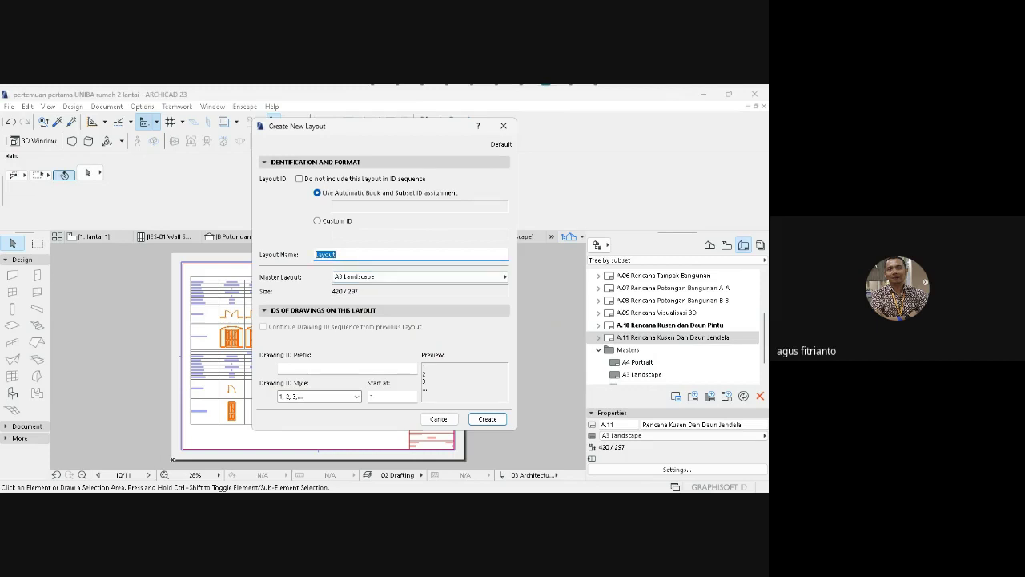
{"action": "key", "text": "BackSpace"}
{"action": "type", "text": "Re"}
{"action": "key", "text": "BackSpace"}
{"action": "key", "text": "BackSpace"}
{"action": "type", "text": "Interior A"}
{"action": "left_click", "coordinate": [486, 421]}
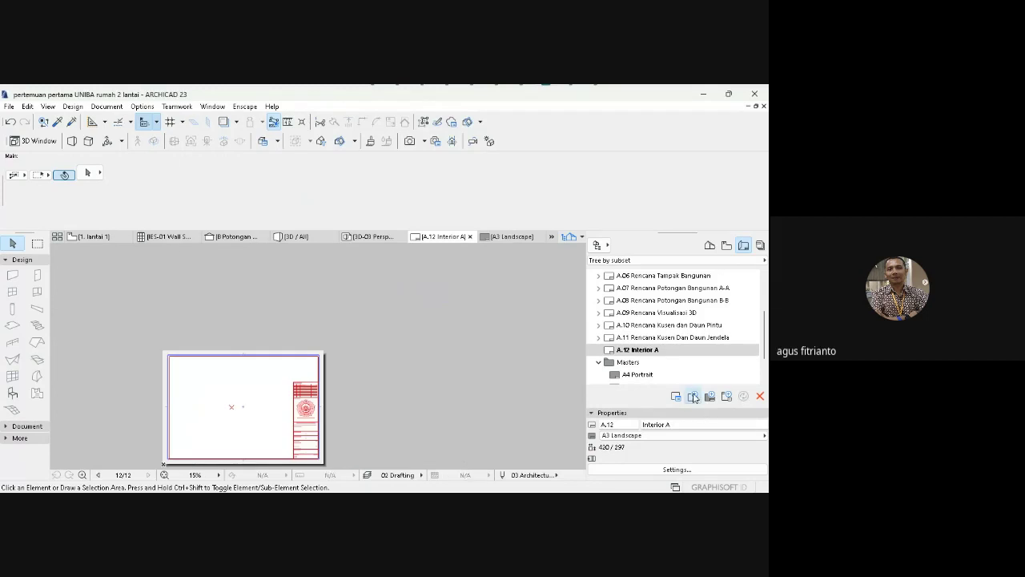
Create another layout named Interior B with the A3 Landscape master.
{"action": "left_click", "coordinate": [693, 395]}
{"action": "type", "text": "INterio"}
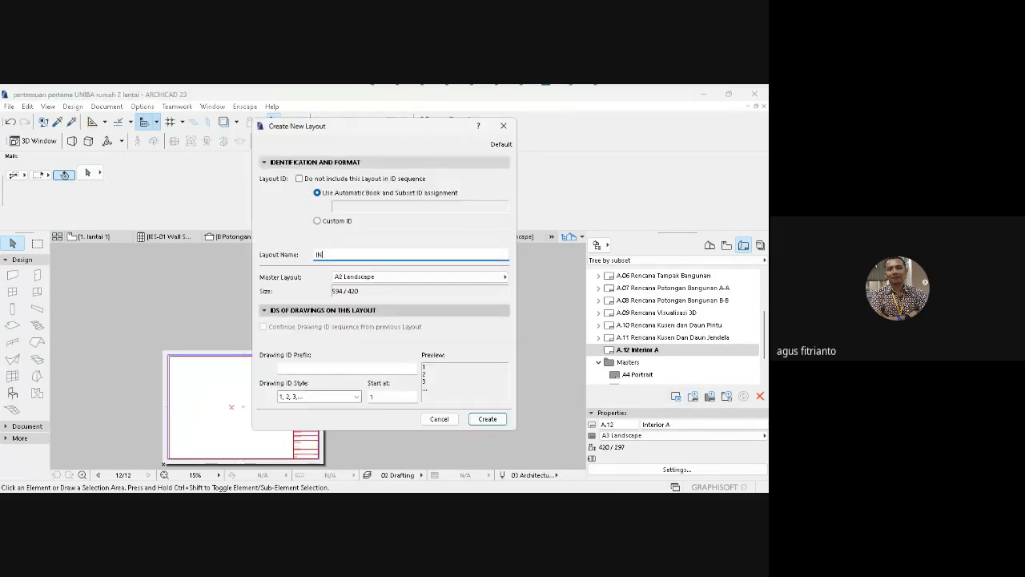
{"action": "key", "text": "BackSpace"}
{"action": "key", "text": "BackSpace"}
{"action": "key", "text": "BackSpace"}
{"action": "key", "text": "BackSpace"}
{"action": "key", "text": "BackSpace"}
{"action": "key", "text": "BackSpace"}
{"action": "type", "text": "nterior B"}
{"action": "left_click", "coordinate": [505, 276]}
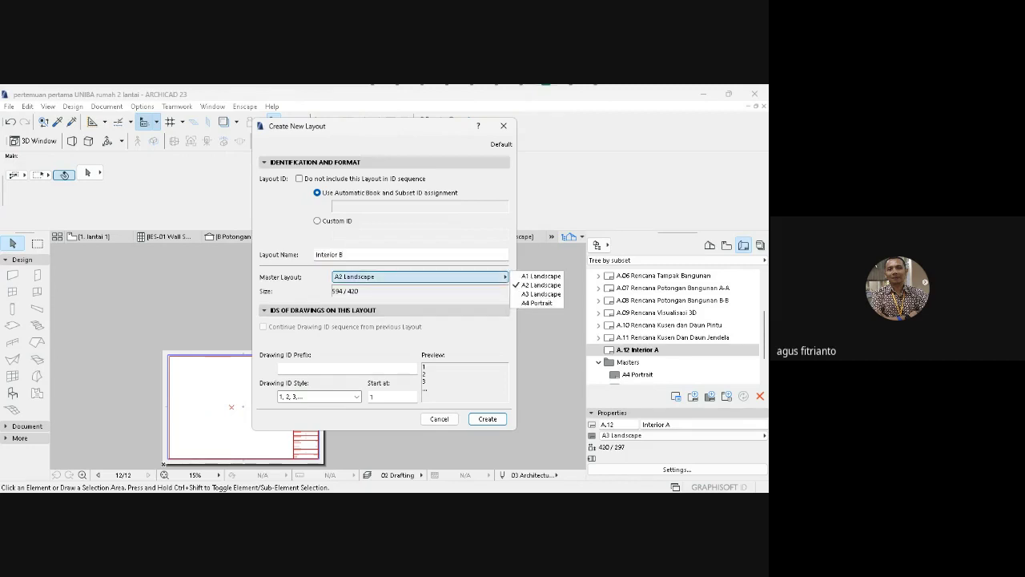
{"action": "left_click", "coordinate": [541, 294]}
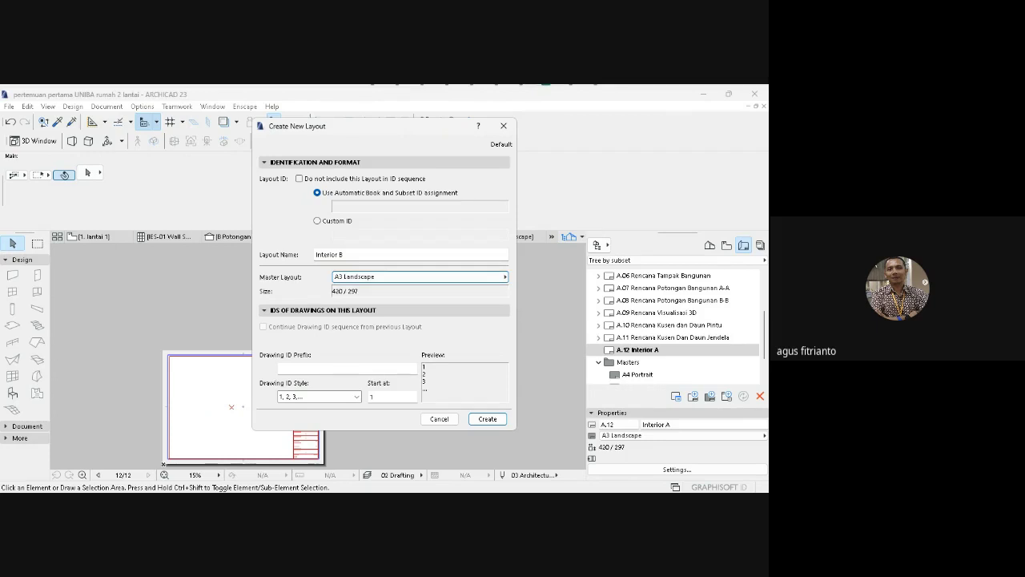
{"action": "left_click", "coordinate": [488, 418]}
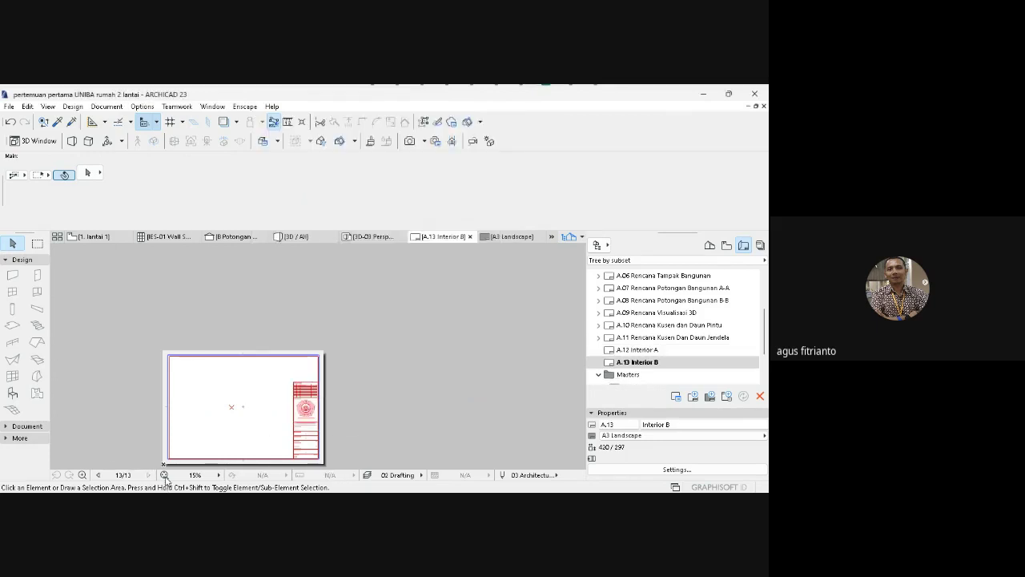
Open layout A.12 Interior A and locate the Interior Elevations entry in the project map.
{"action": "left_click", "coordinate": [164, 476]}
{"action": "left_click", "coordinate": [637, 350]}
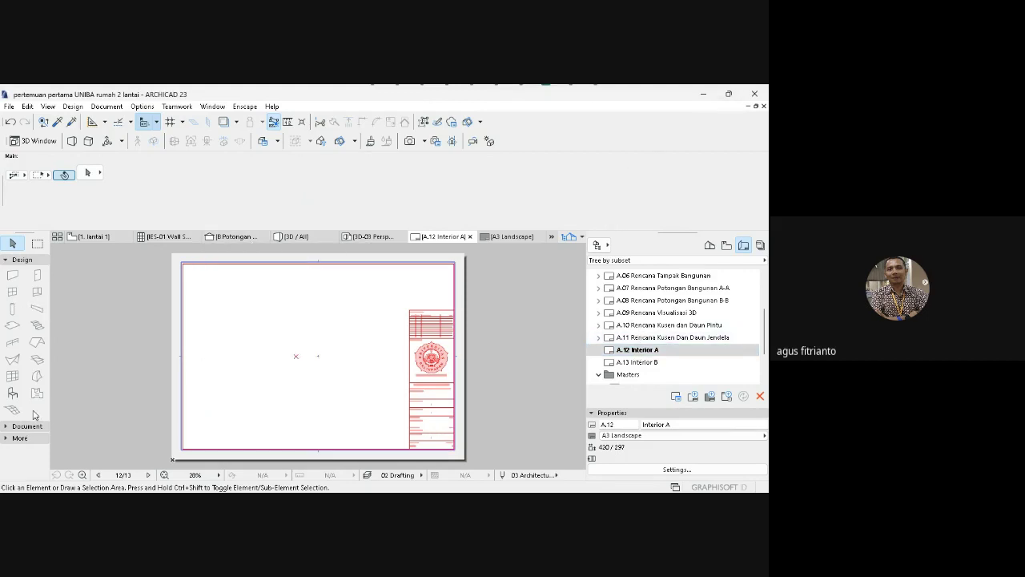
{"action": "left_click", "coordinate": [710, 245]}
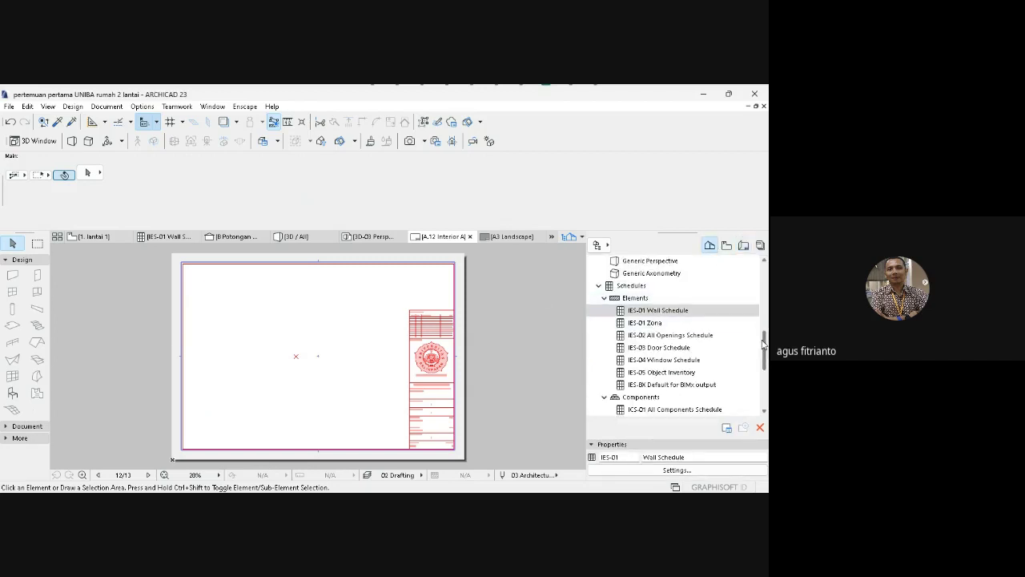
{"action": "left_click_drag", "start_coordinate": [763, 344], "coordinate": [767, 300]}
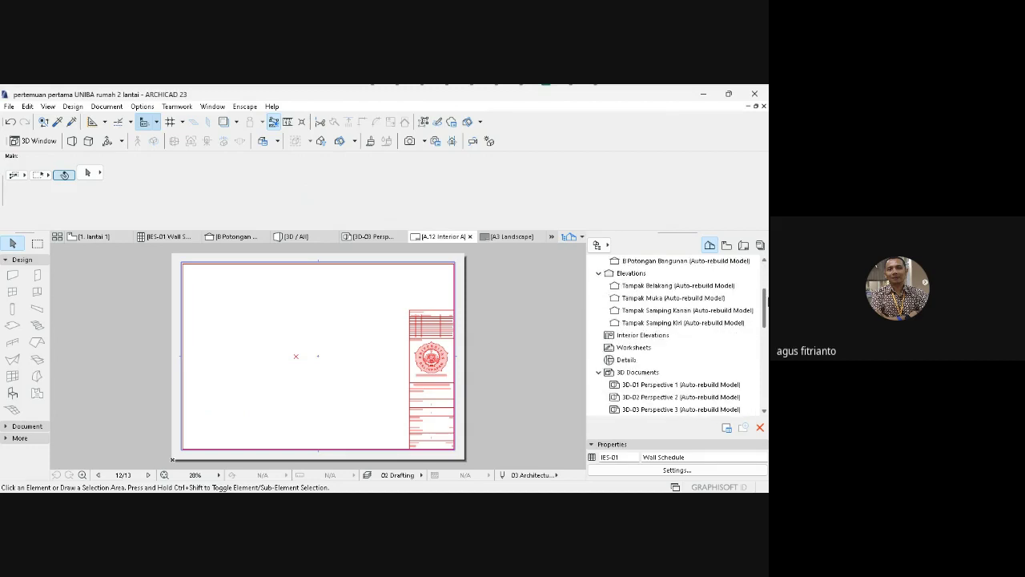
{"action": "left_click", "coordinate": [641, 335]}
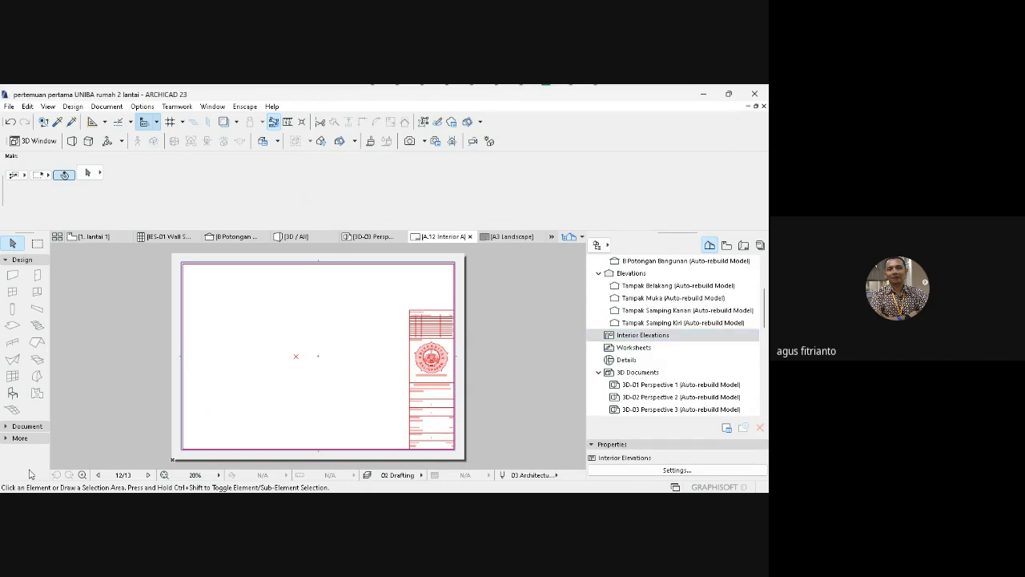
{"action": "left_click", "coordinate": [26, 439]}
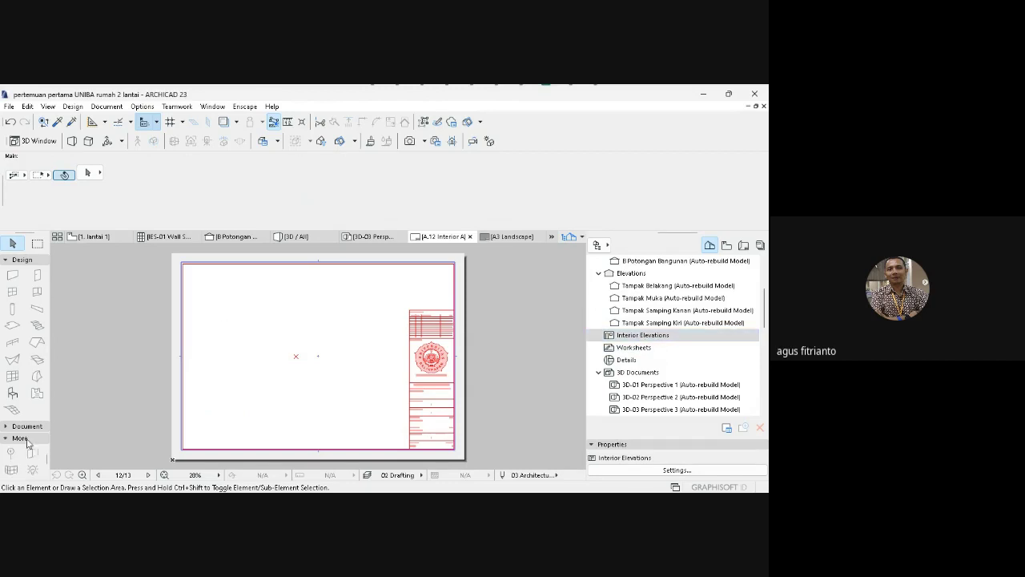
{"action": "left_click", "coordinate": [35, 261]}
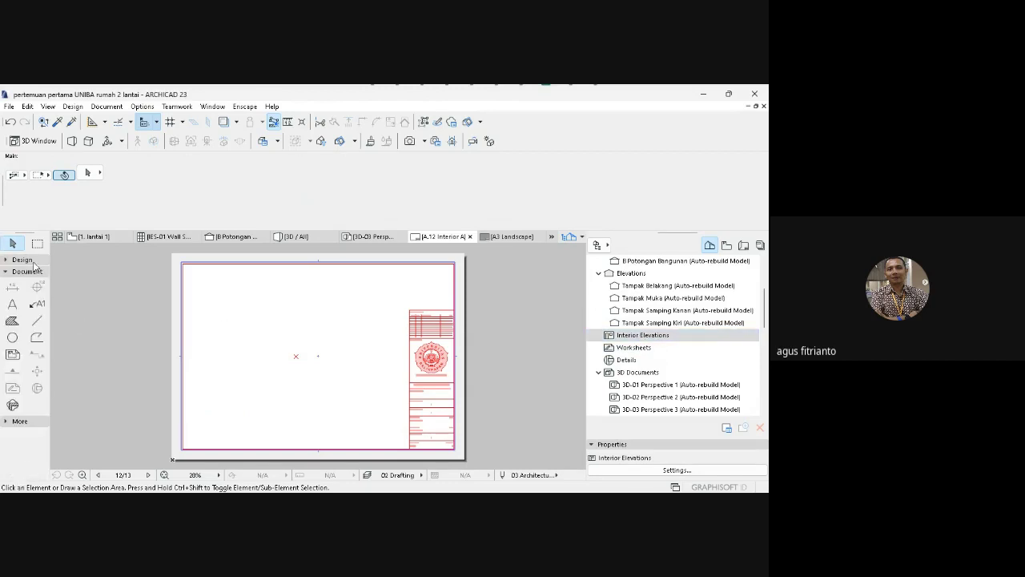
{"action": "left_click", "coordinate": [16, 421]}
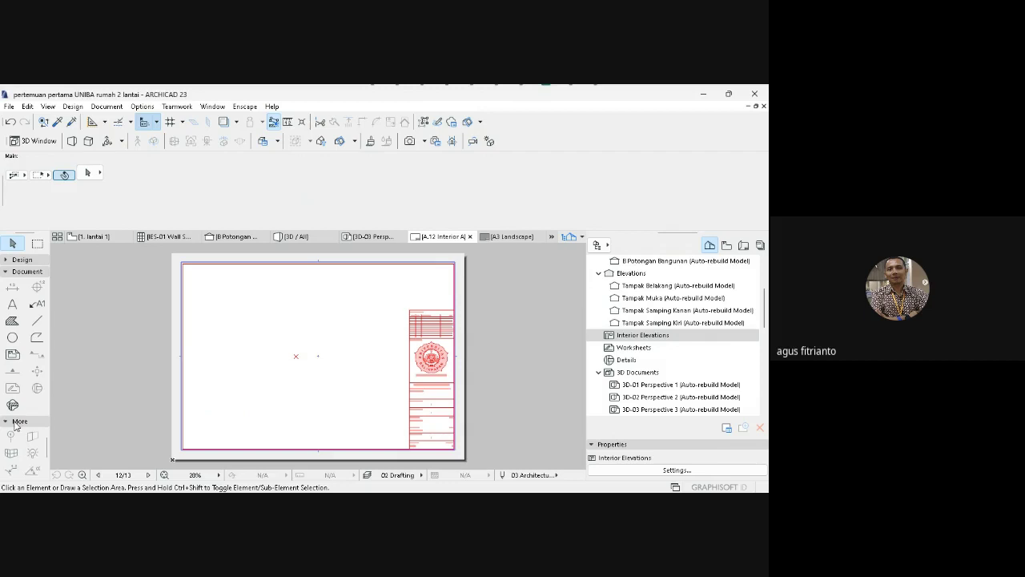
{"action": "left_click", "coordinate": [8, 271]}
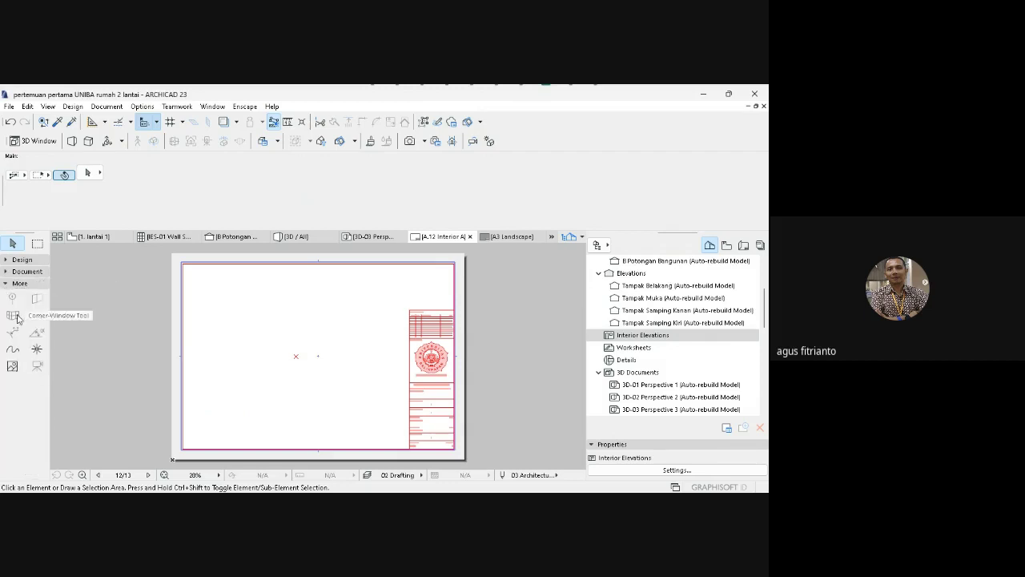
{"action": "left_click", "coordinate": [21, 273]}
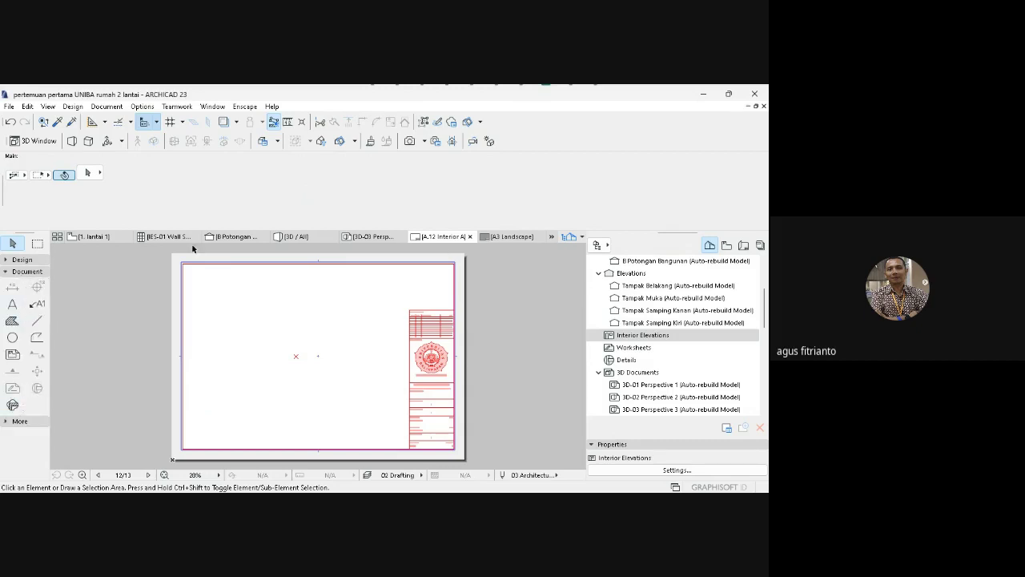
Open the 1. lantai 1 floor plan and activate the Interior Elevation tool.
{"action": "left_click", "coordinate": [100, 237]}
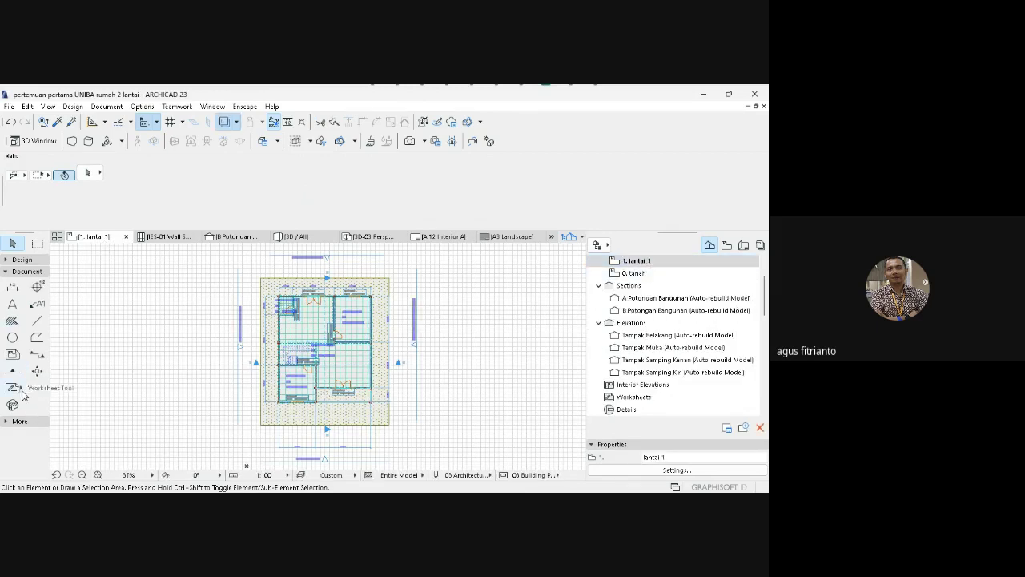
{"action": "left_click", "coordinate": [24, 259]}
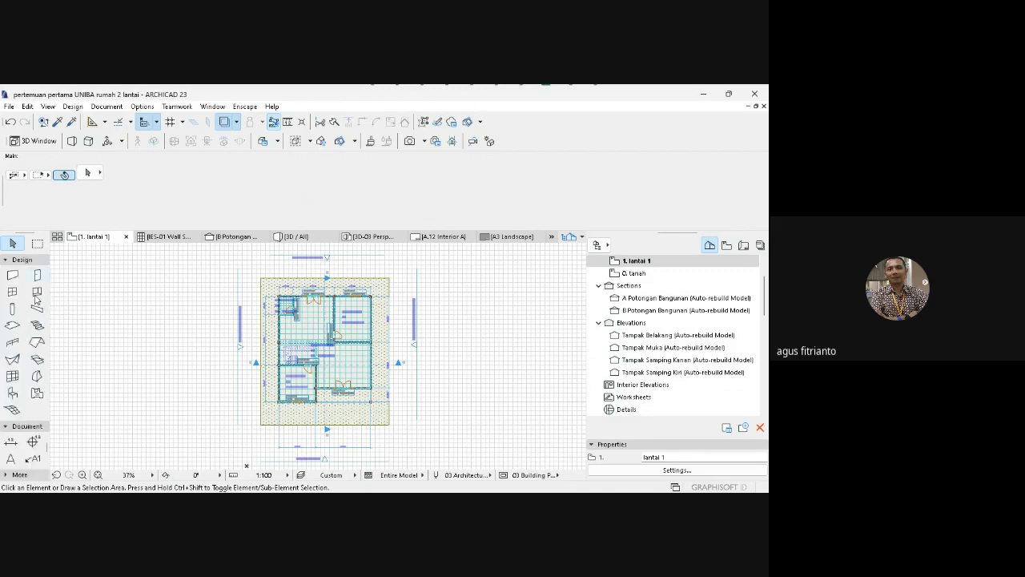
{"action": "left_click", "coordinate": [34, 261]}
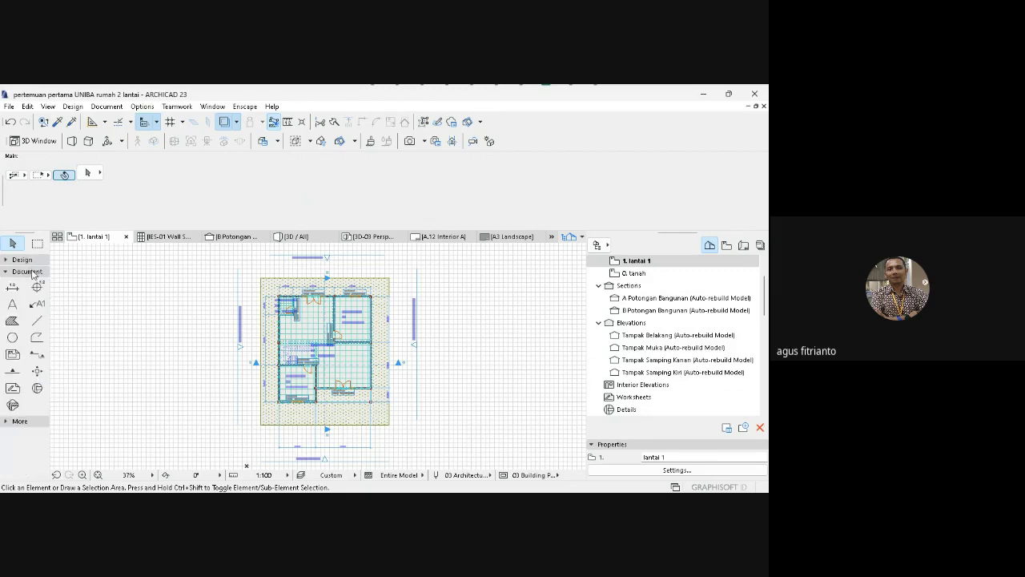
{"action": "left_click", "coordinate": [34, 271]}
{"action": "left_click", "coordinate": [32, 283]}
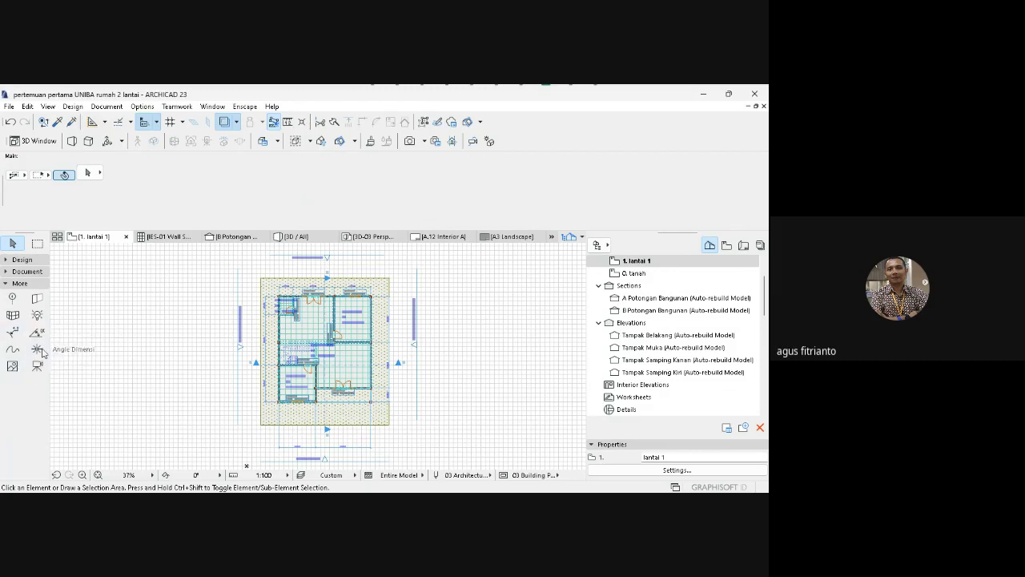
{"action": "left_click", "coordinate": [40, 272]}
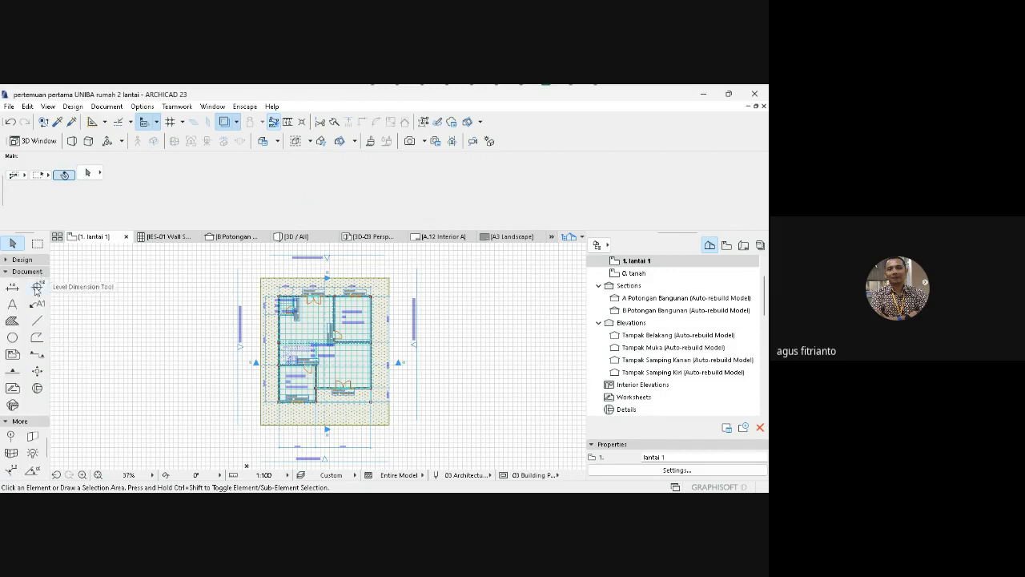
{"action": "left_click", "coordinate": [39, 370]}
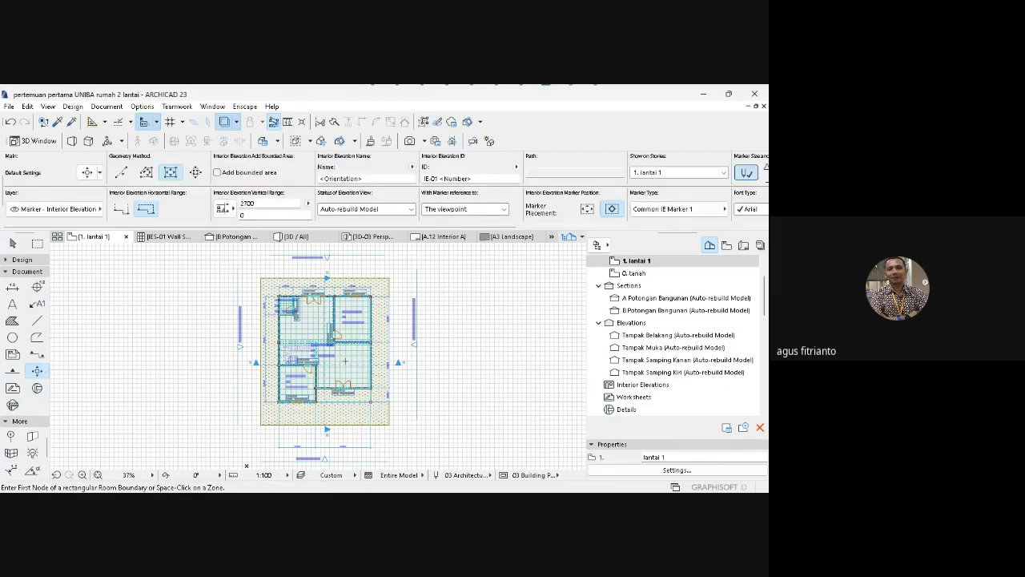
Place a rectangular interior elevation about 5914 by 7500 mm from the house's upper-left corner over Ruang Tengah, with a standpoint distance of about 2041 mm.
{"action": "left_click", "coordinate": [81, 474]}
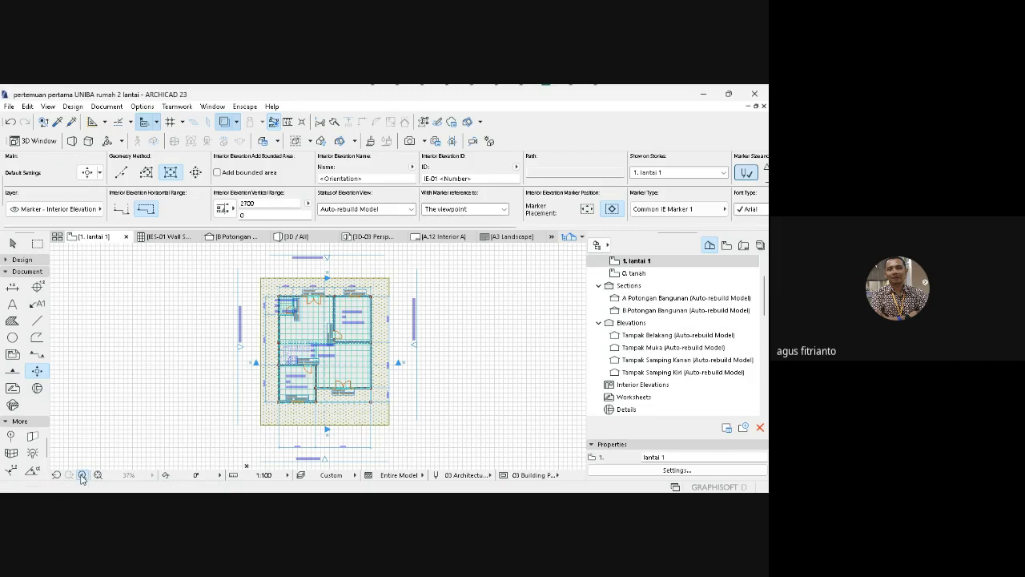
{"action": "left_click", "coordinate": [260, 281]}
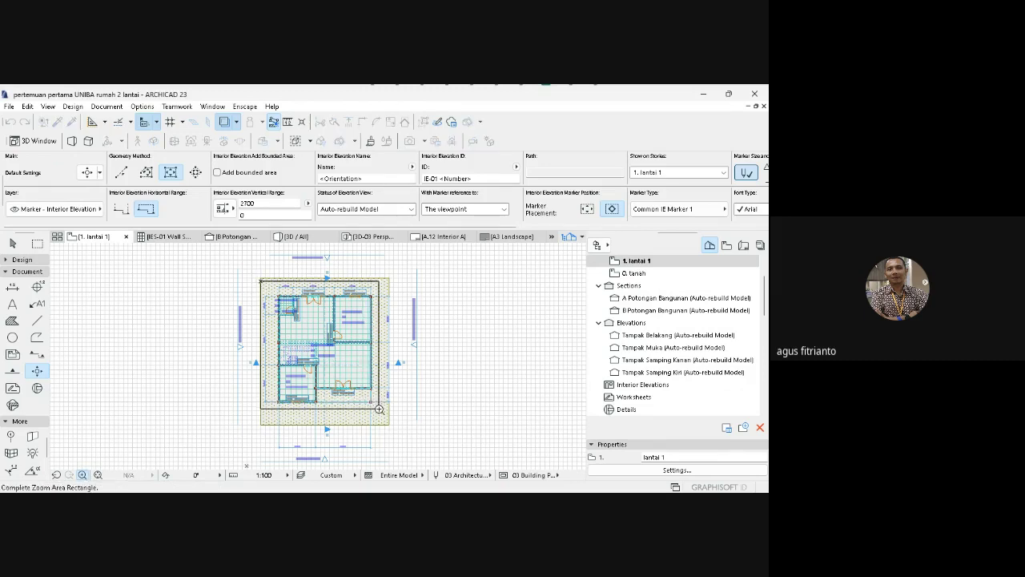
{"action": "left_click", "coordinate": [379, 409]}
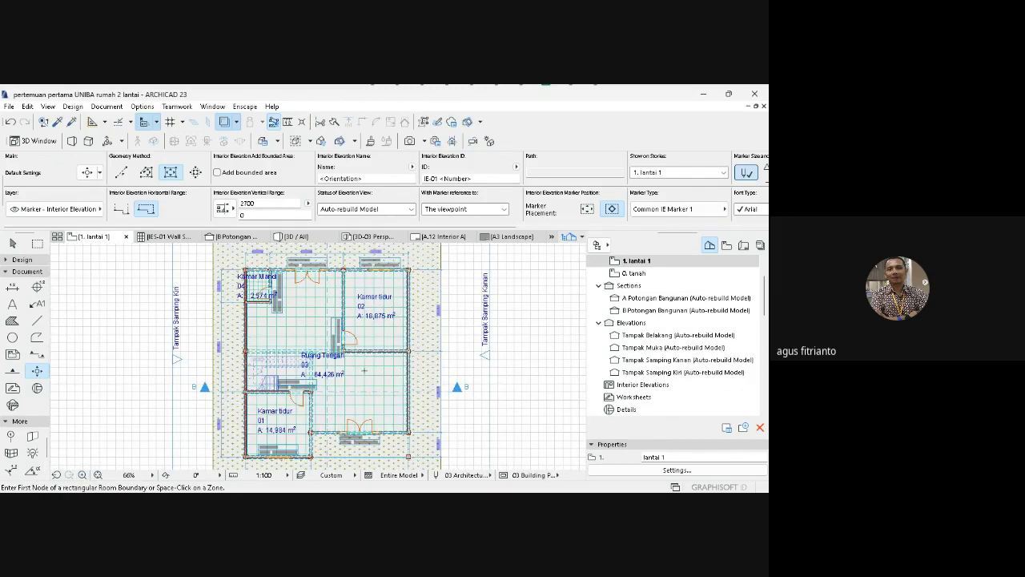
{"action": "left_click", "coordinate": [247, 269]}
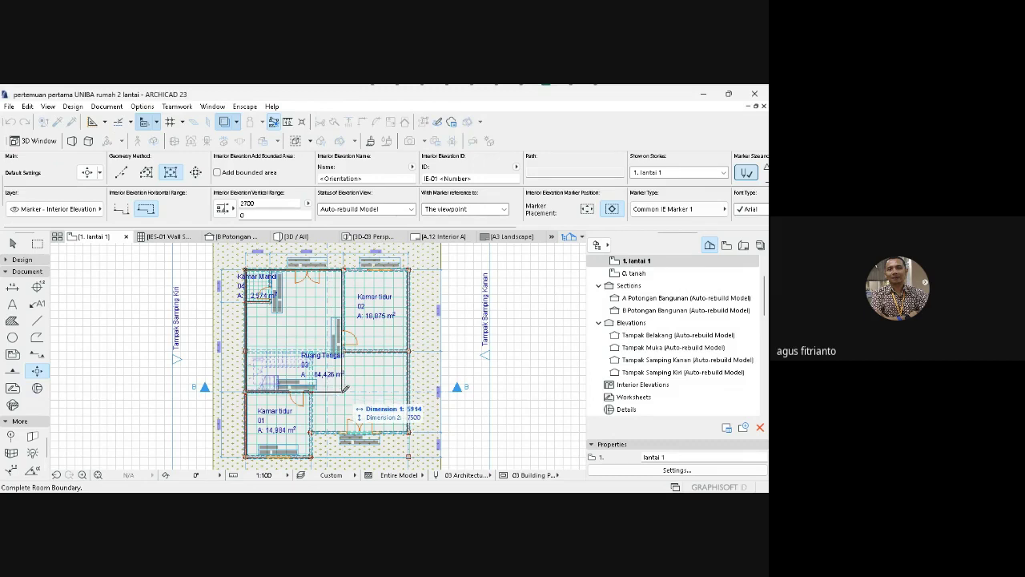
{"action": "left_click", "coordinate": [346, 386]}
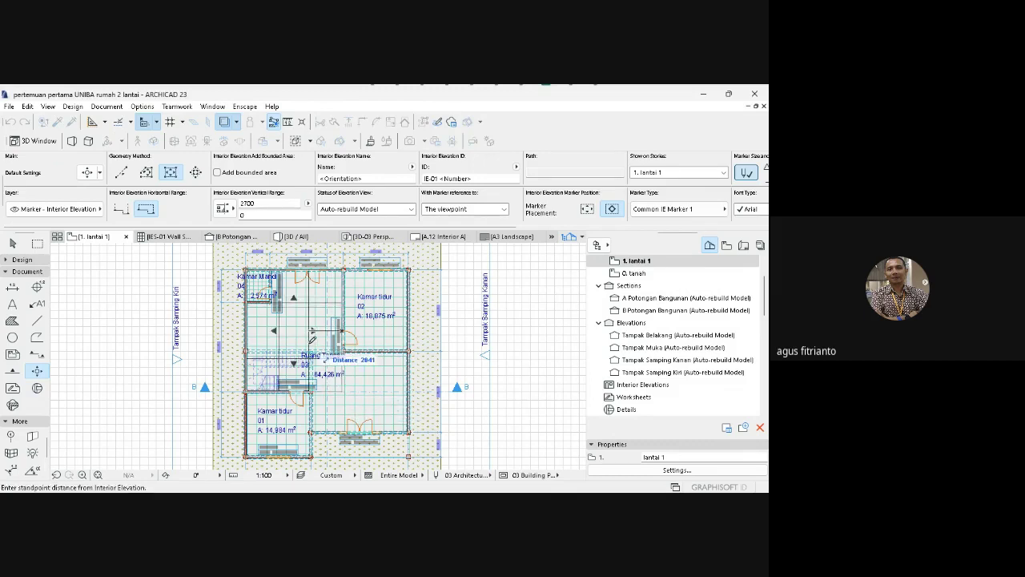
{"action": "left_click", "coordinate": [313, 337]}
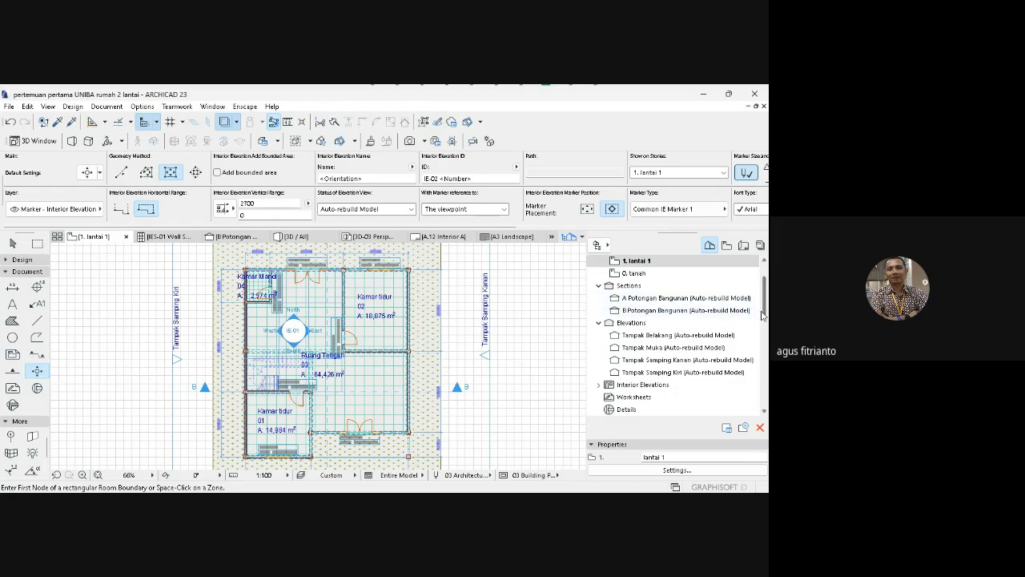
Open the North and East views of interior elevation IE-01 to inspect them.
{"action": "left_click_drag", "start_coordinate": [763, 309], "coordinate": [763, 324]}
{"action": "left_click", "coordinate": [599, 323]}
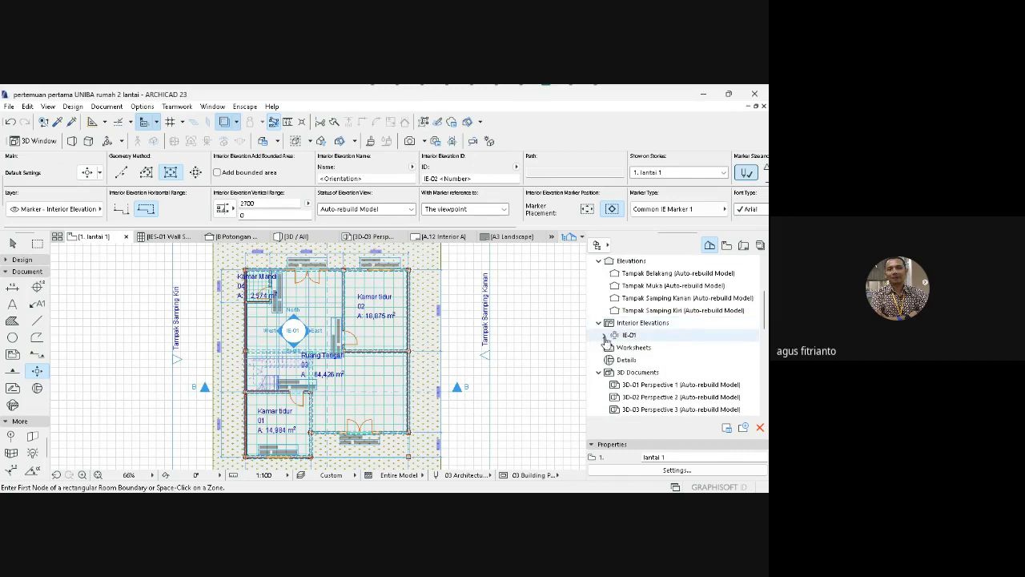
{"action": "left_click", "coordinate": [605, 334]}
{"action": "left_click", "coordinate": [668, 352]}
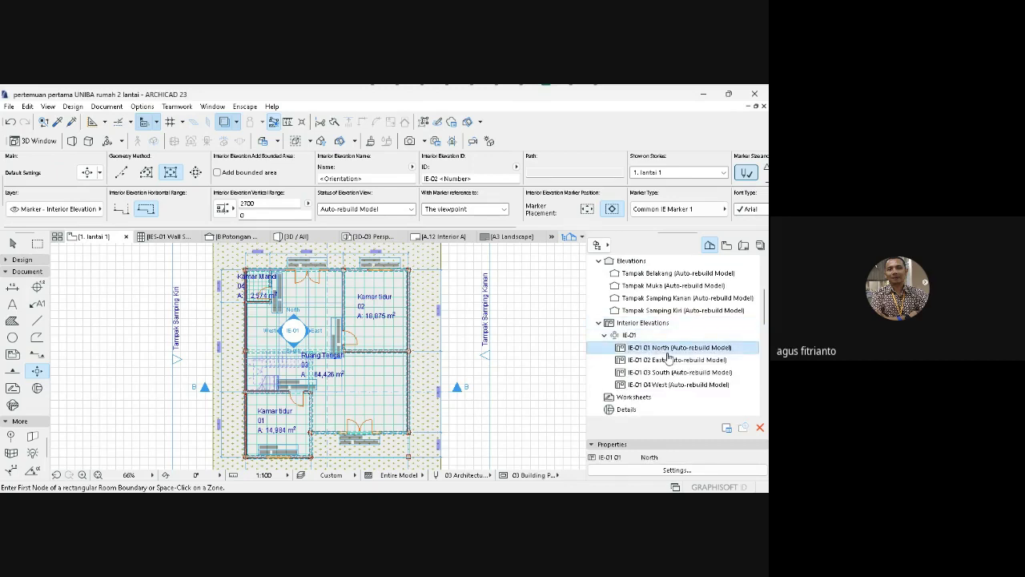
{"action": "double_click", "coordinate": [667, 353]}
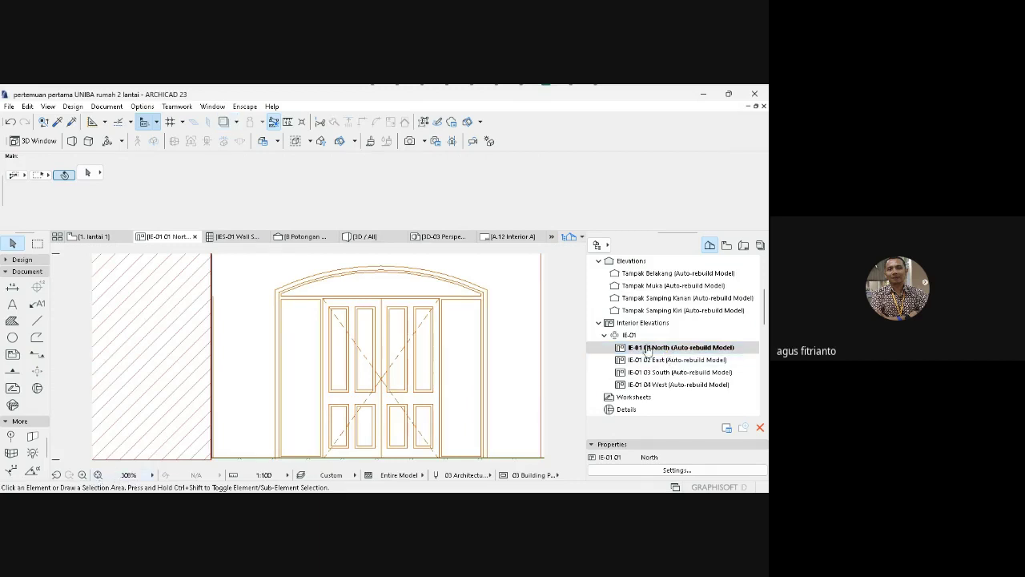
{"action": "left_click", "coordinate": [678, 360]}
{"action": "double_click", "coordinate": [680, 362]}
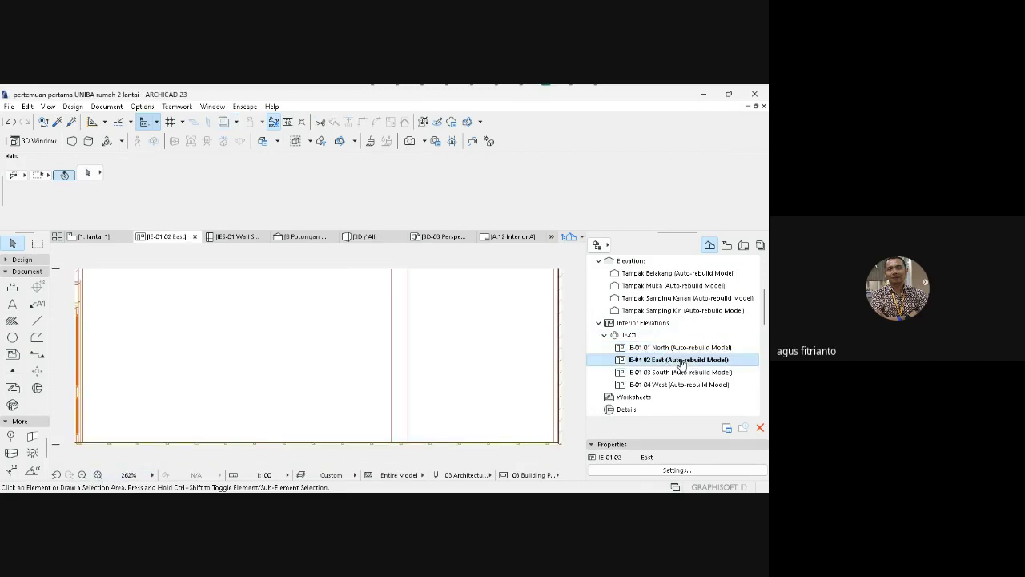